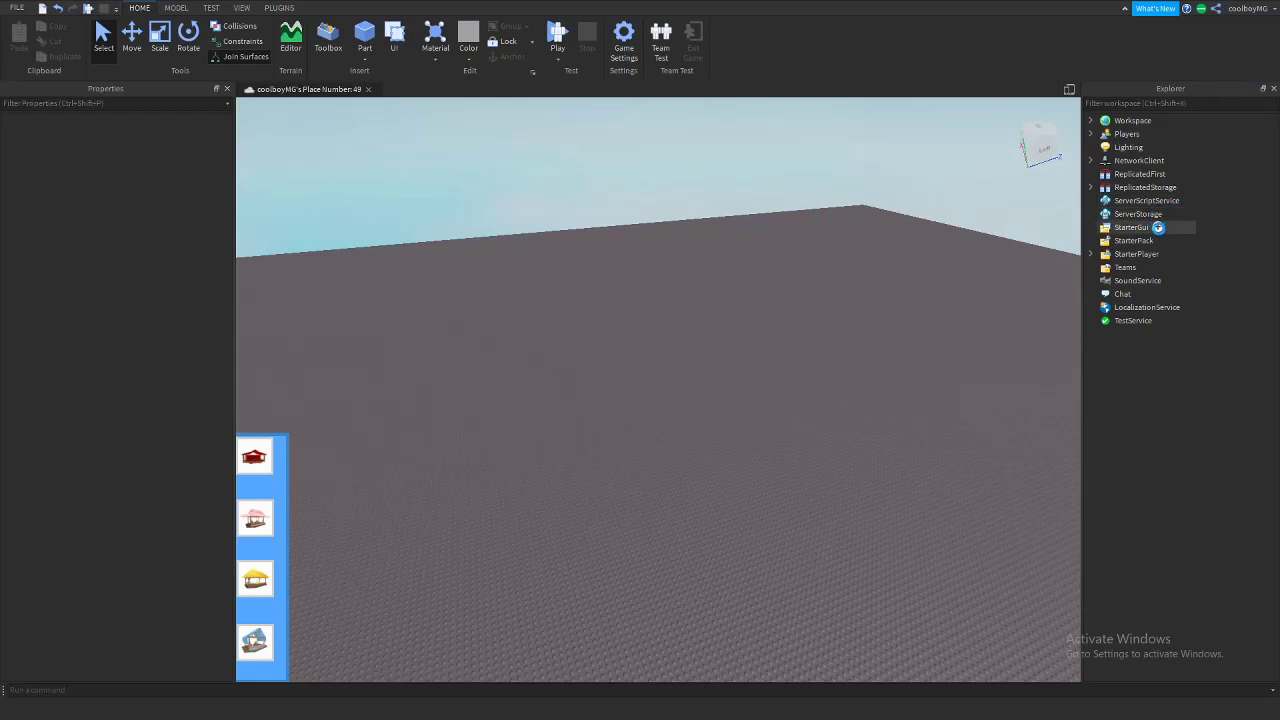
Add a ScreenGui to StarterGui and rename it LoadingGUI.
click(1158, 227)
click(1120, 286)
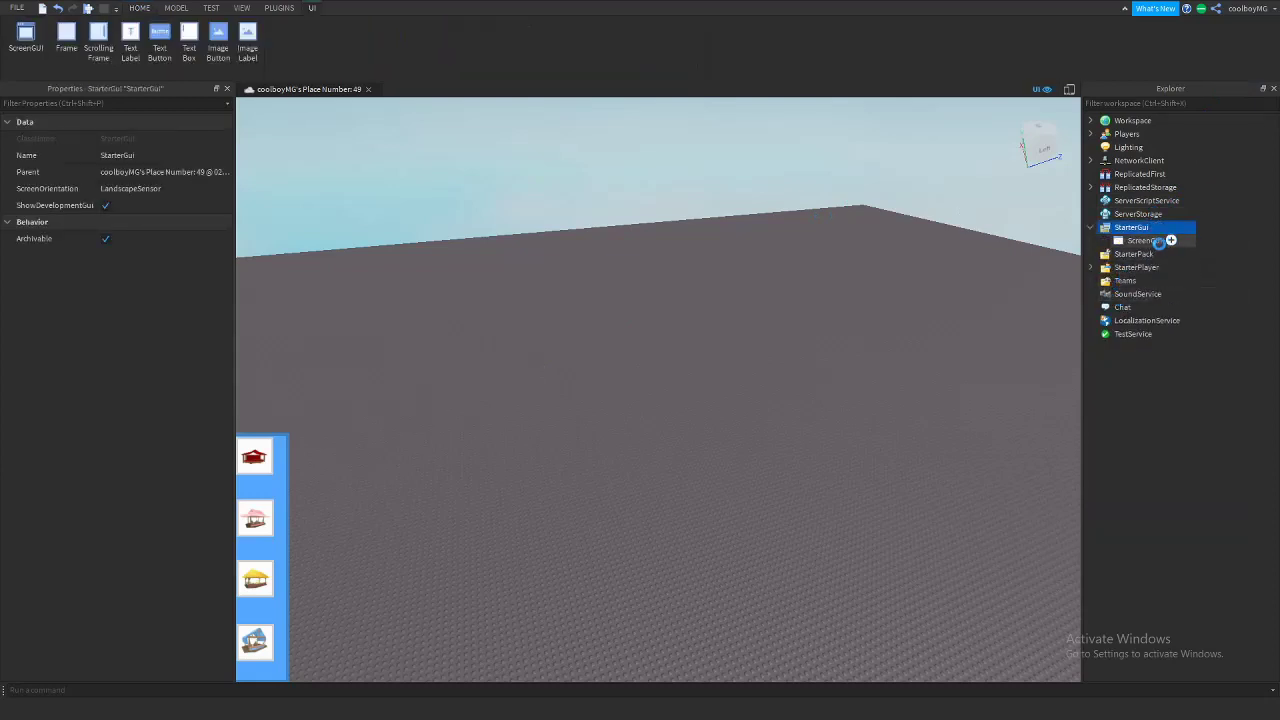
right_click(1146, 241)
click(1153, 326)
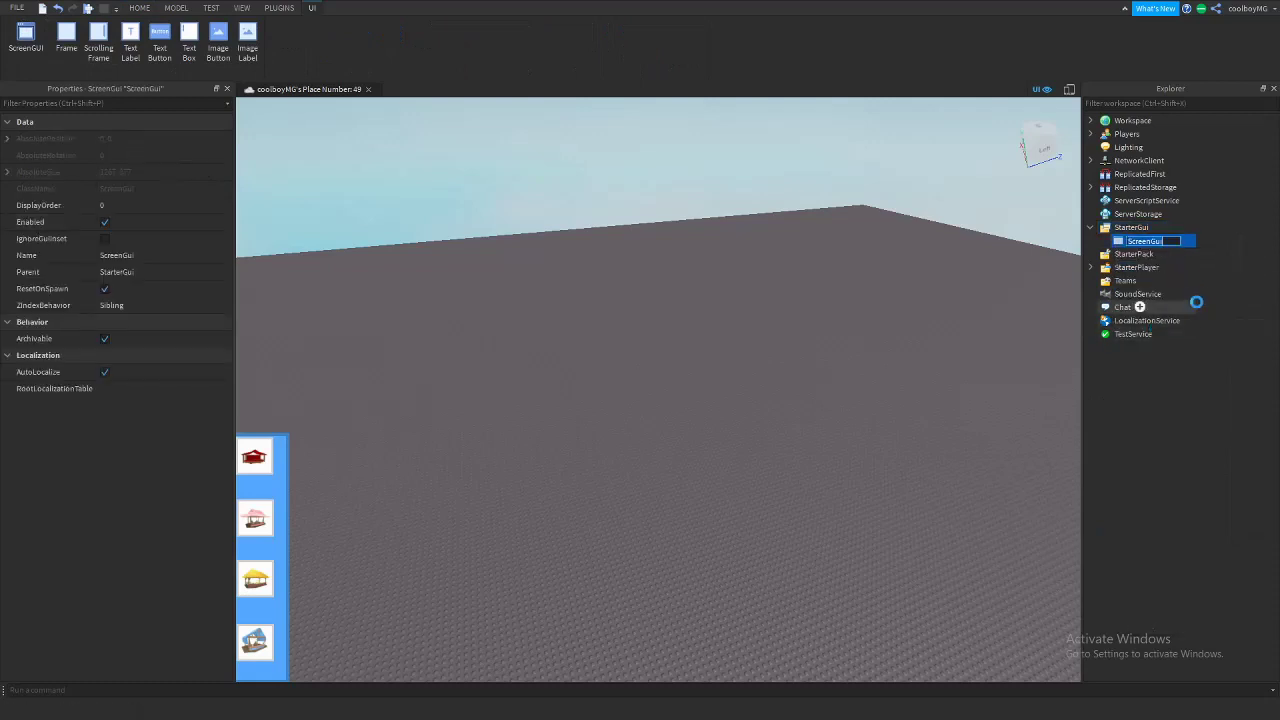
key(BackSpace)
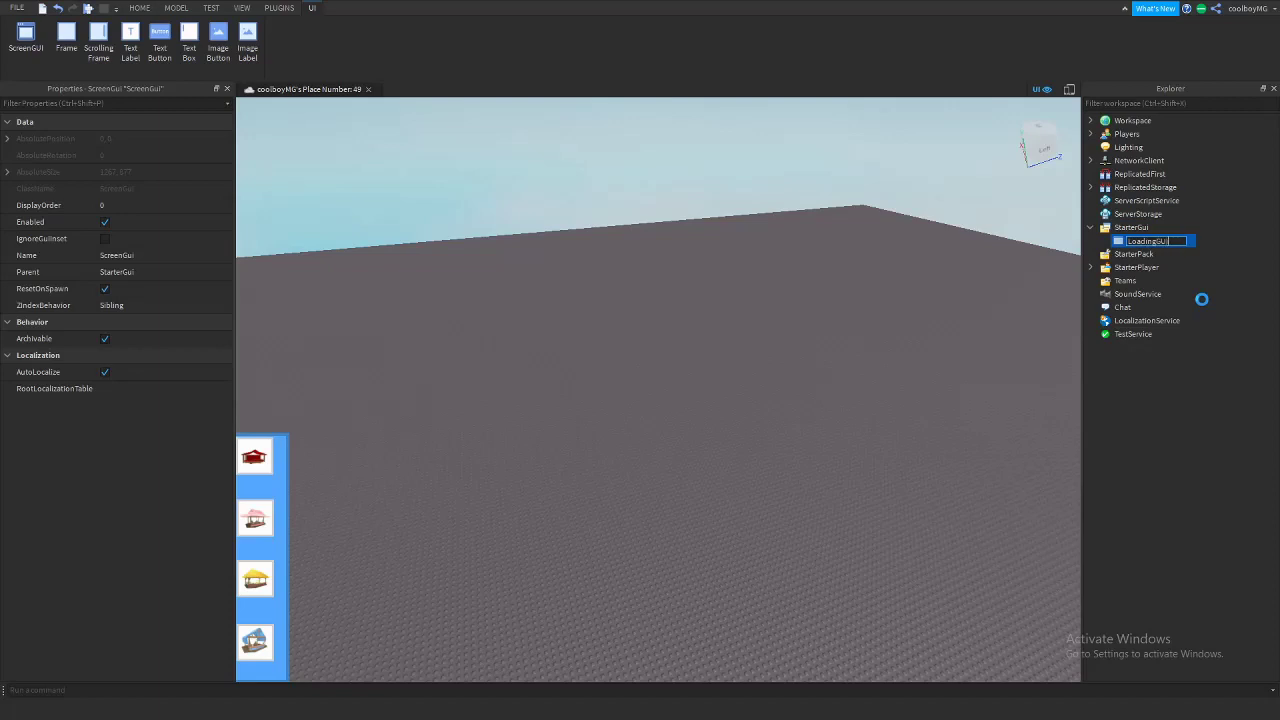
text(LoadingGUI)
key(Return)
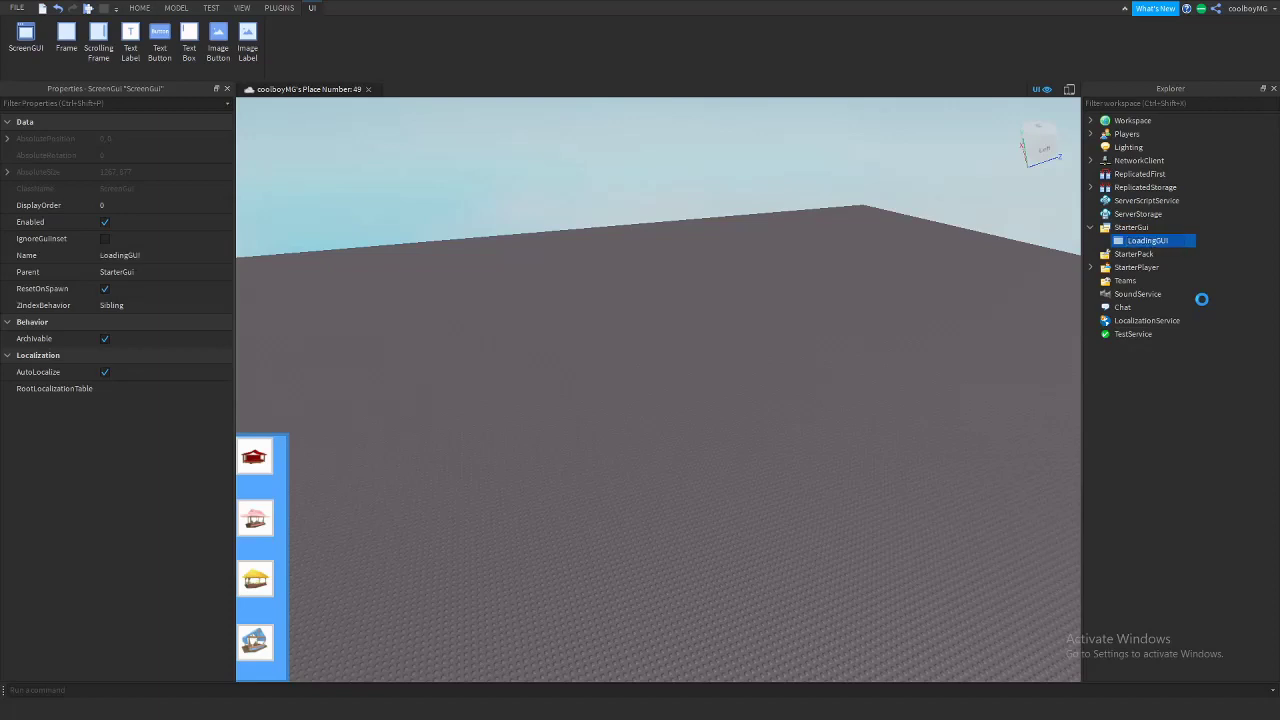
Add an ImageLabel to LoadingGUI and enlarge it to cover the entire viewport.
click(1177, 240)
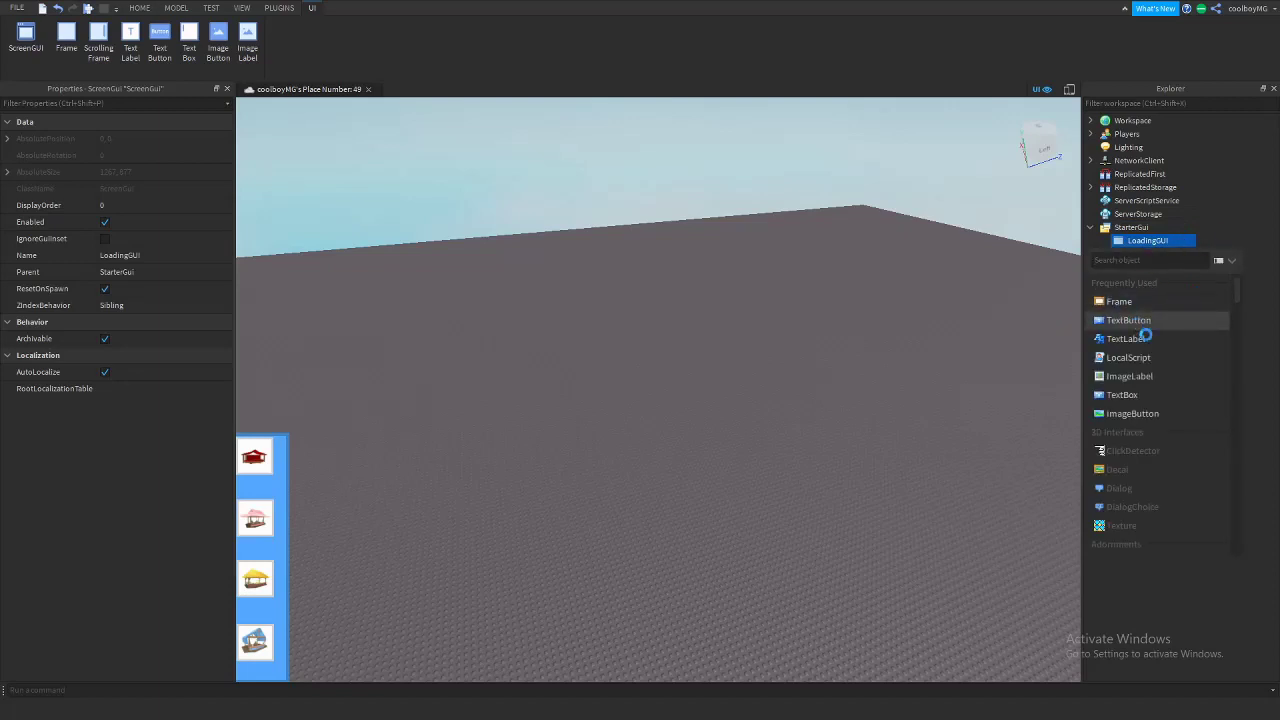
click(1146, 376)
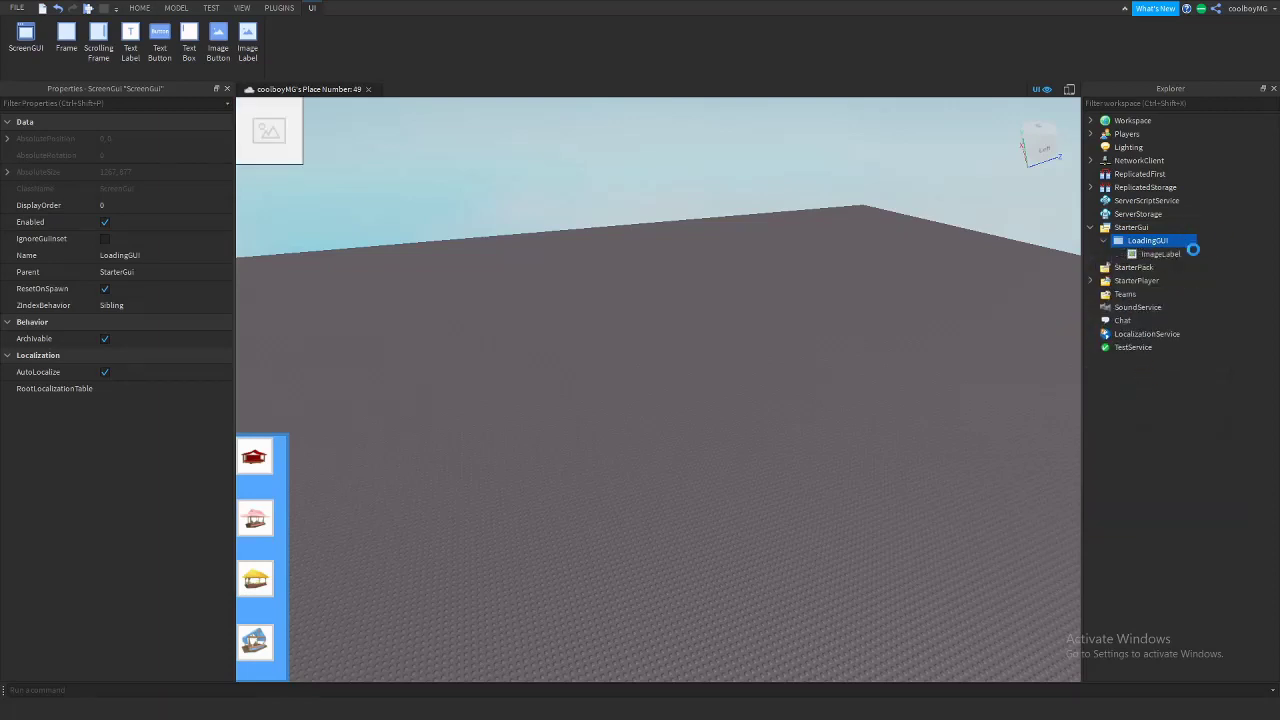
click(227, 89)
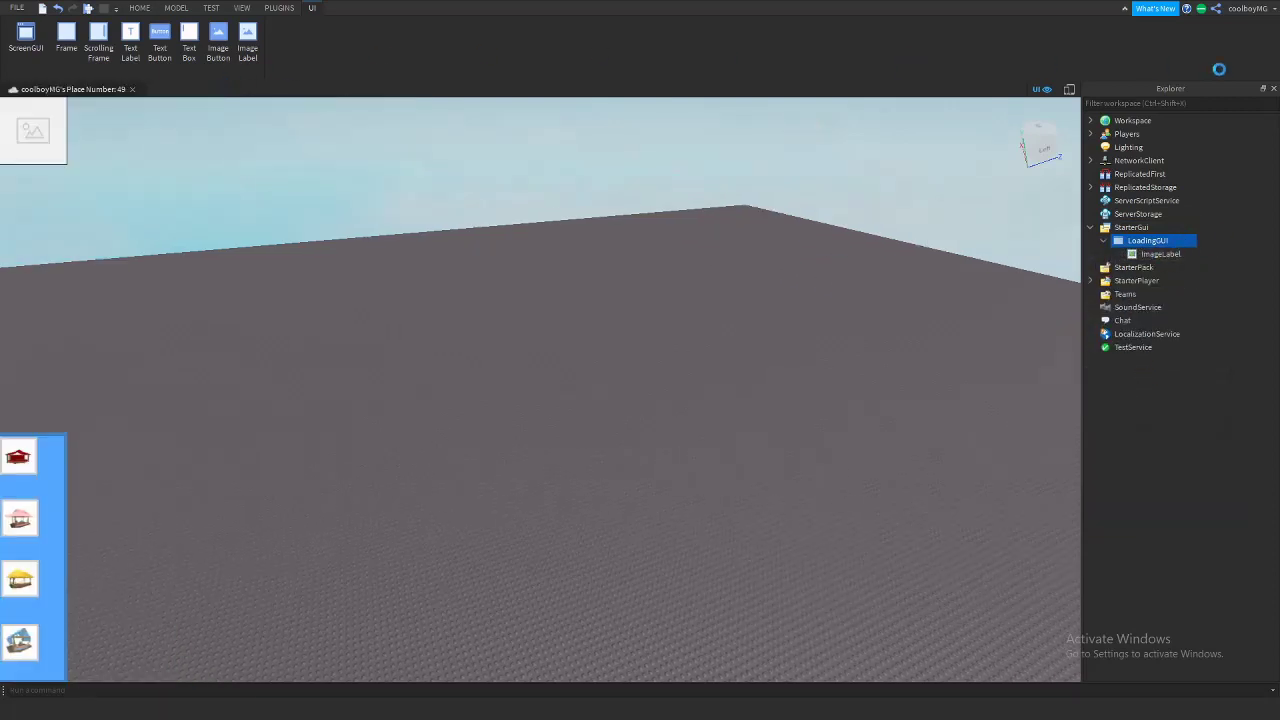
click(1264, 88)
click(20, 150)
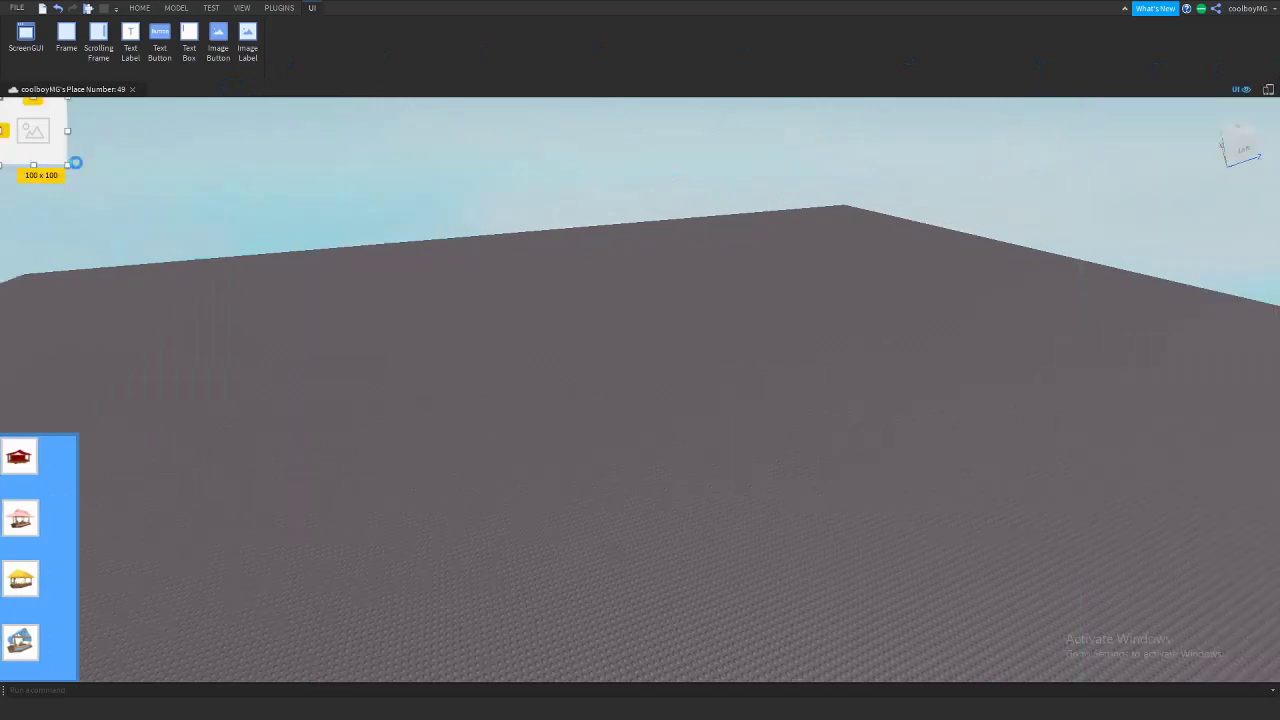
mouse_move(66, 167)
mouse_down()
mouse_move(414, 323)
mouse_move(1220, 640)
mouse_move(1276, 688)
mouse_up()
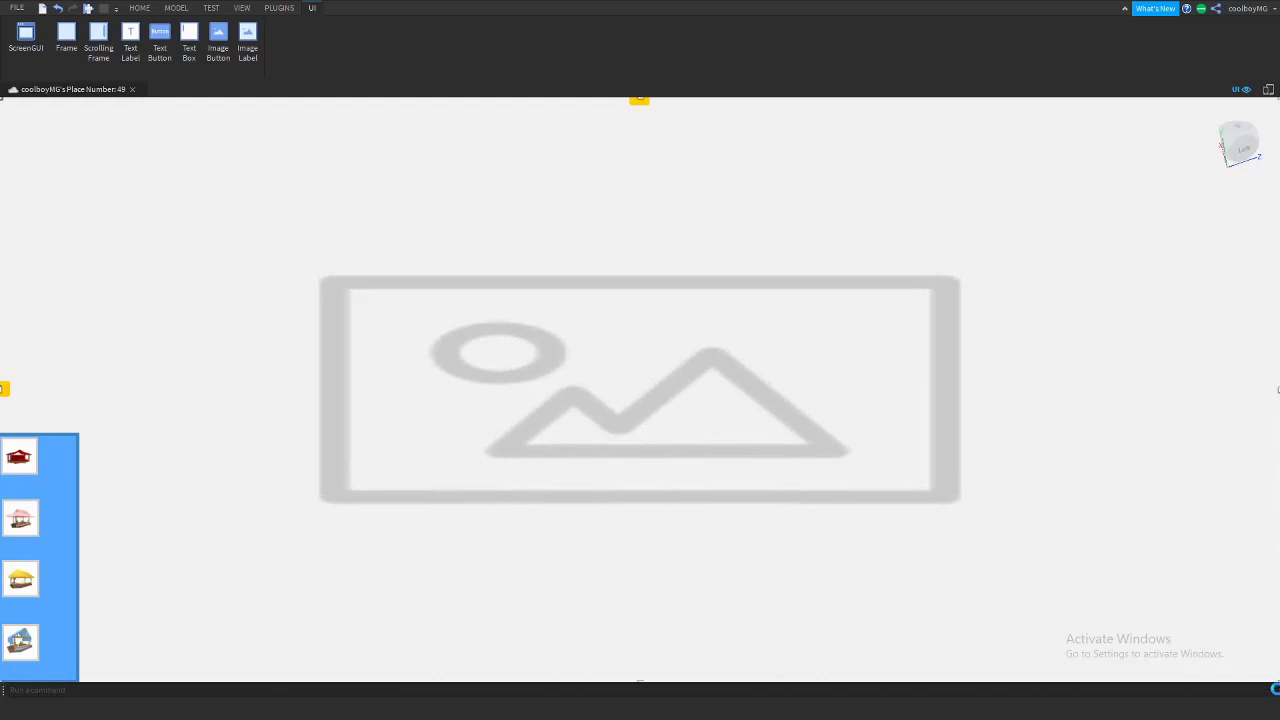
Bring back the Explorer and Properties windows.
click(242, 8)
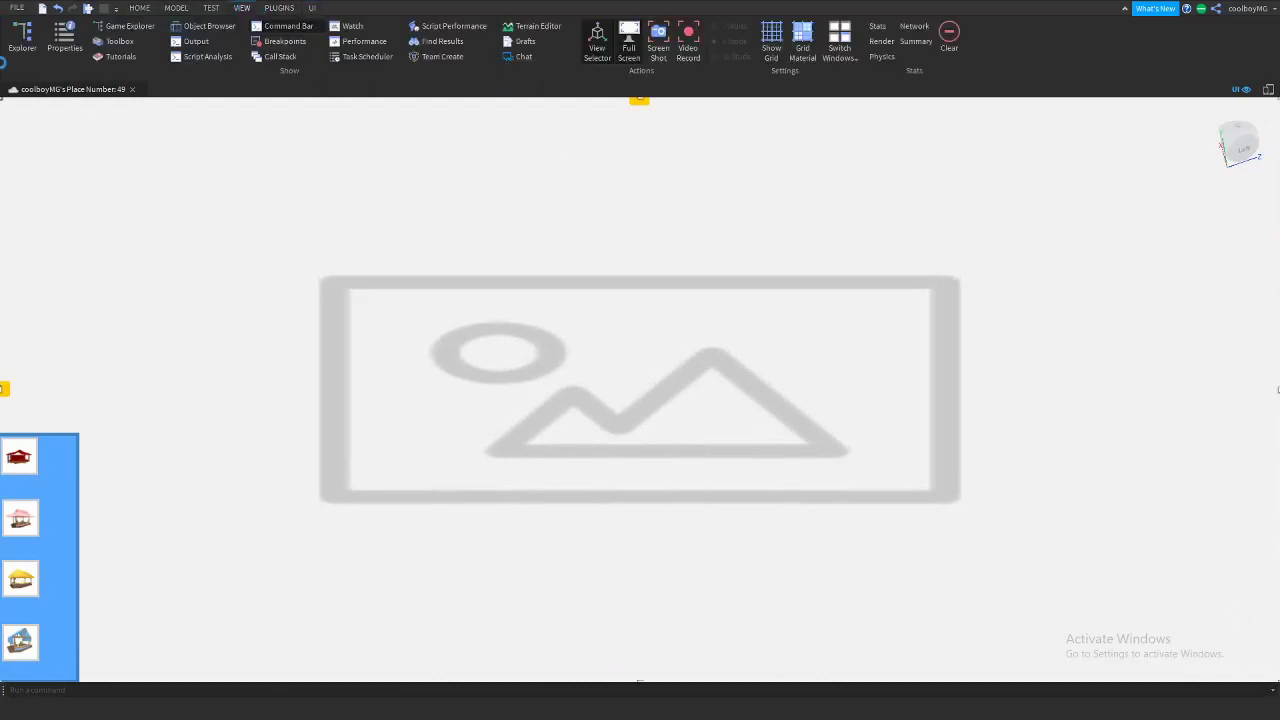
click(22, 38)
click(55, 42)
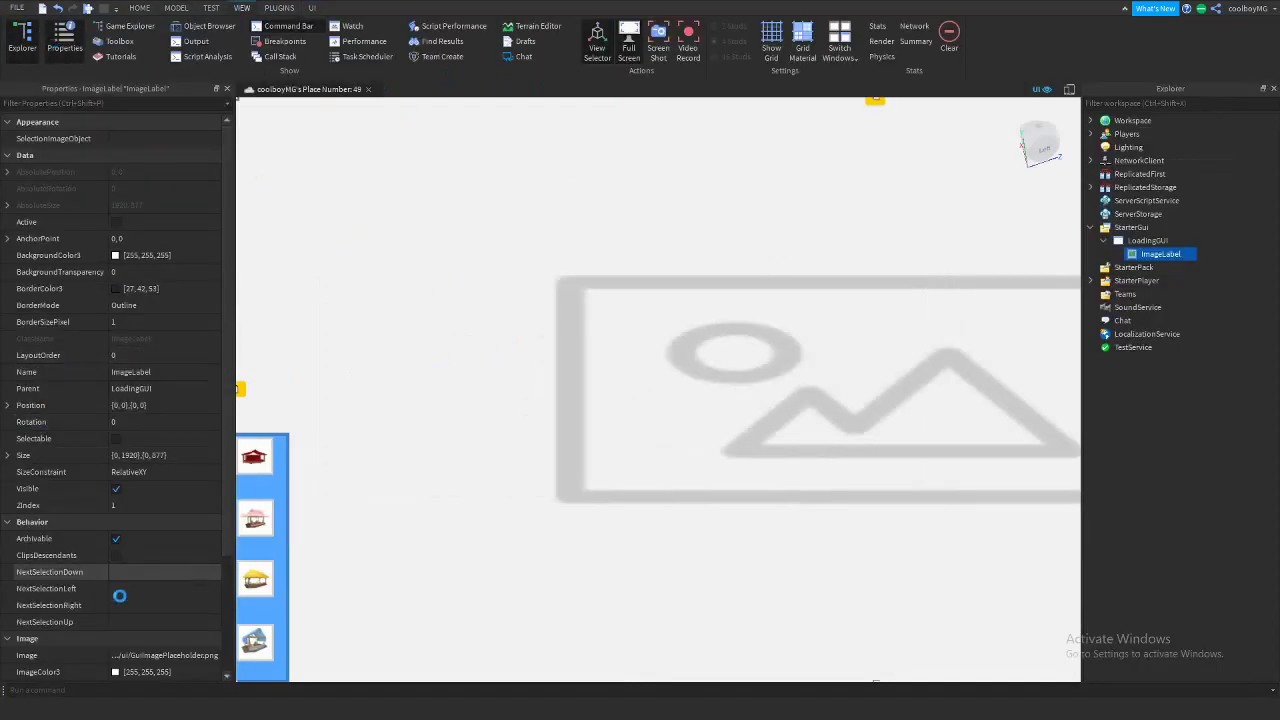
scroll(125, 580, down, 3)
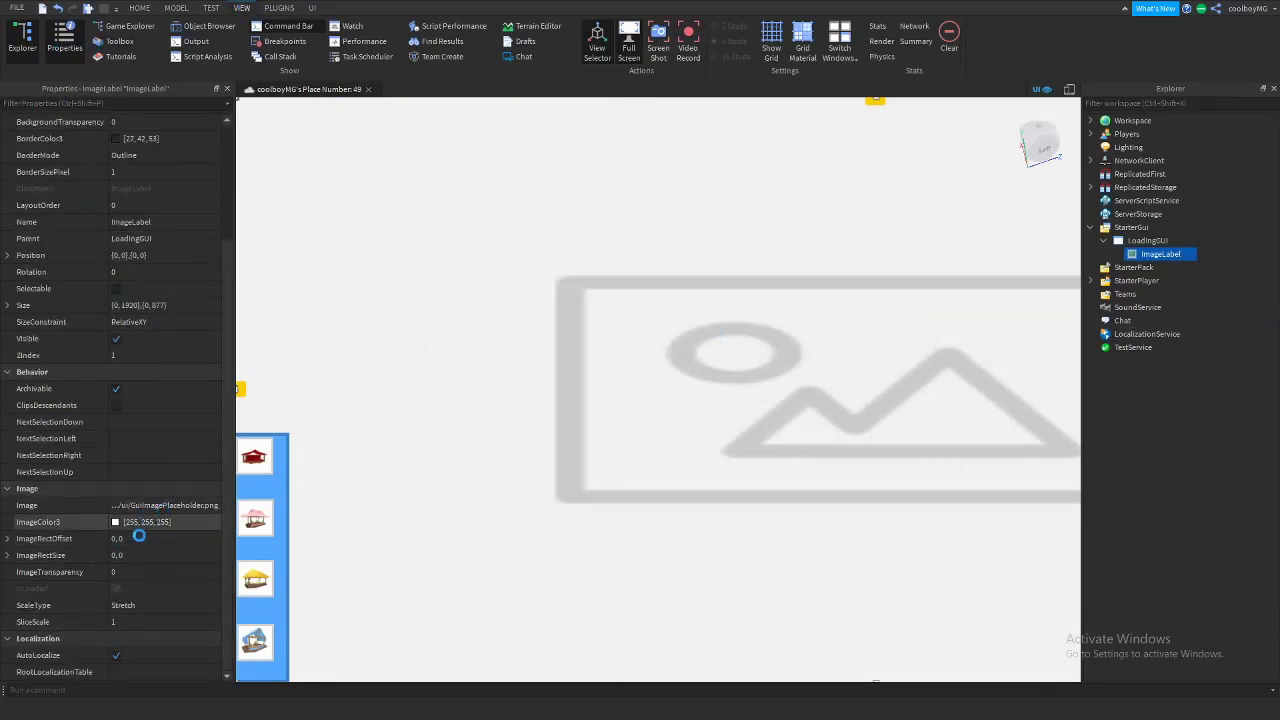
click(136, 507)
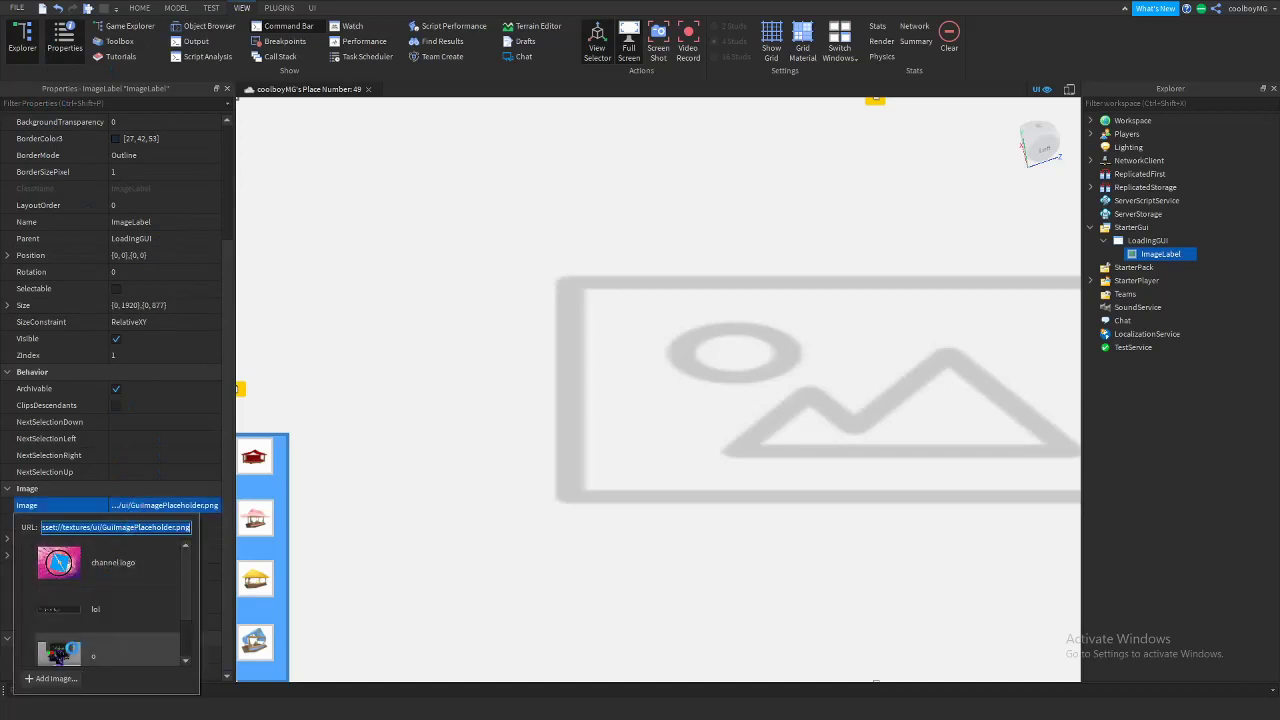
click(56, 679)
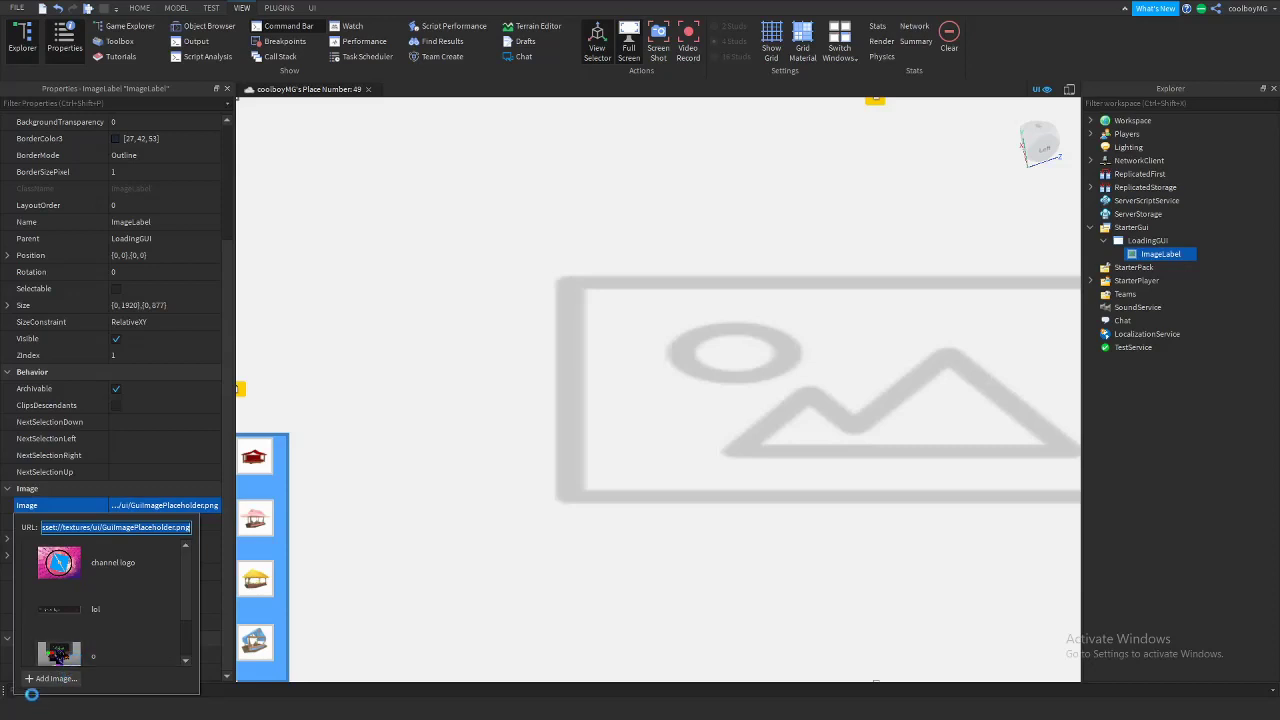
click(612, 328)
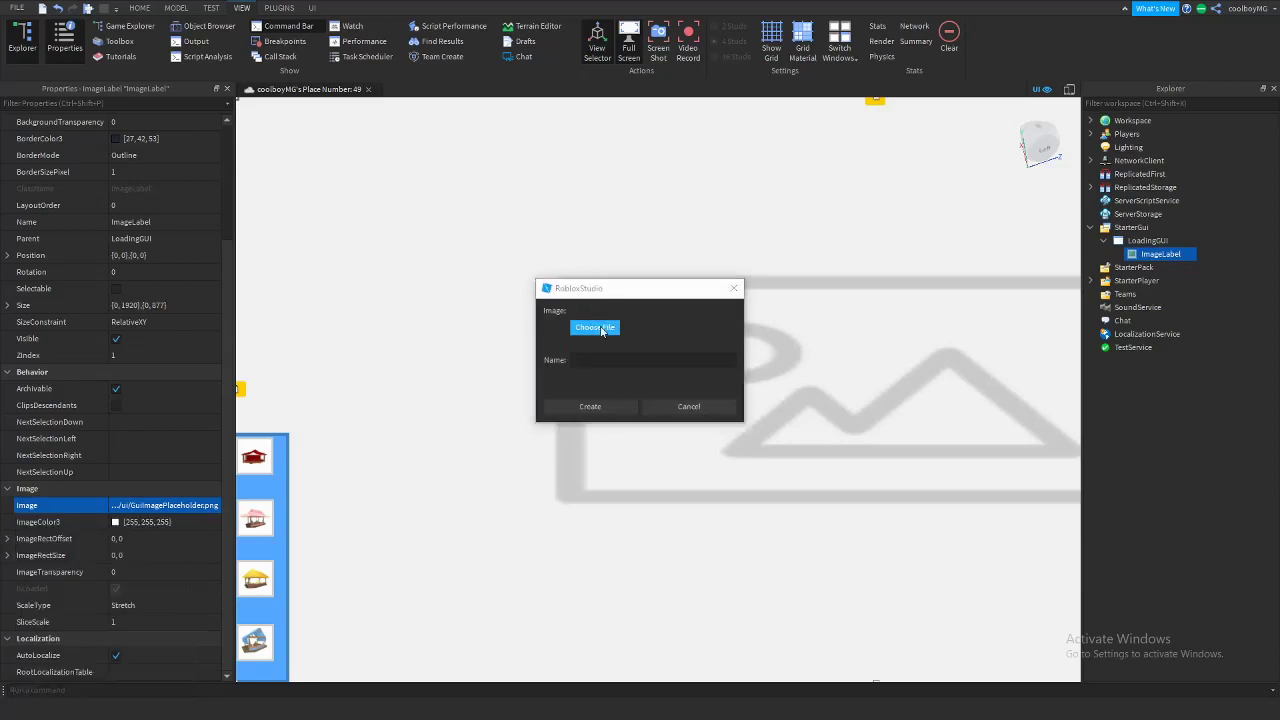
text(p)
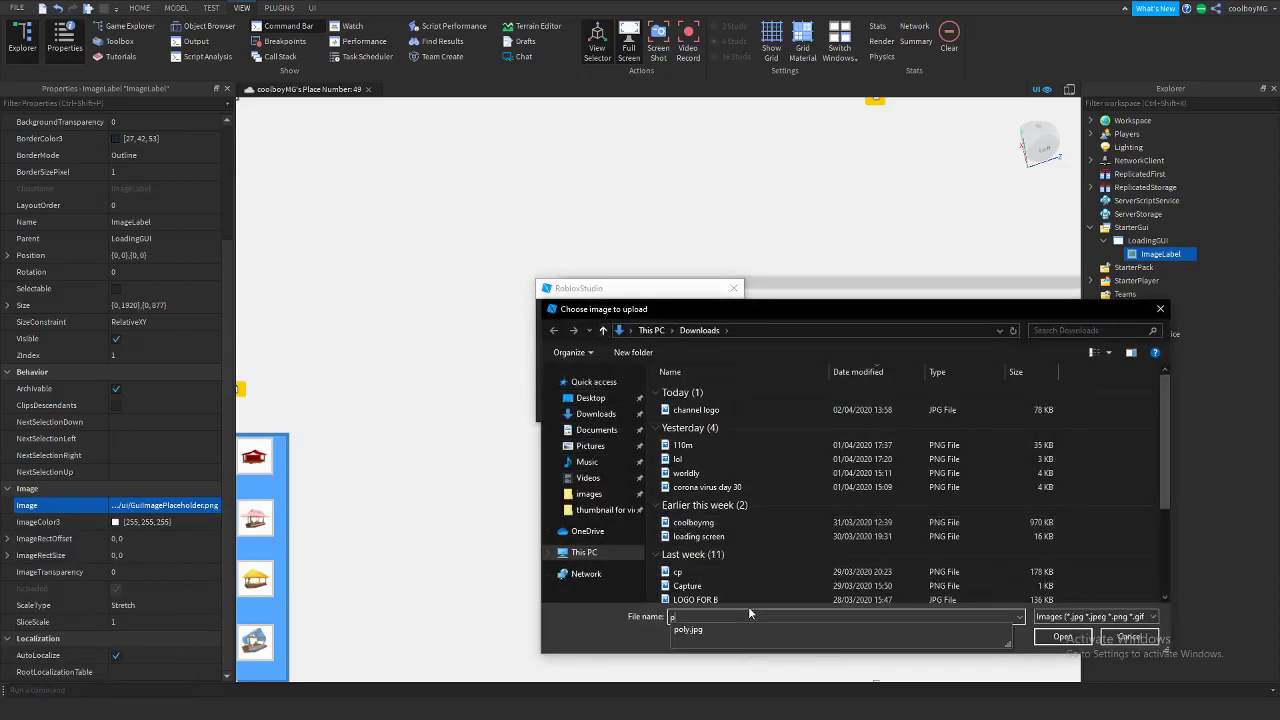
click(1129, 637)
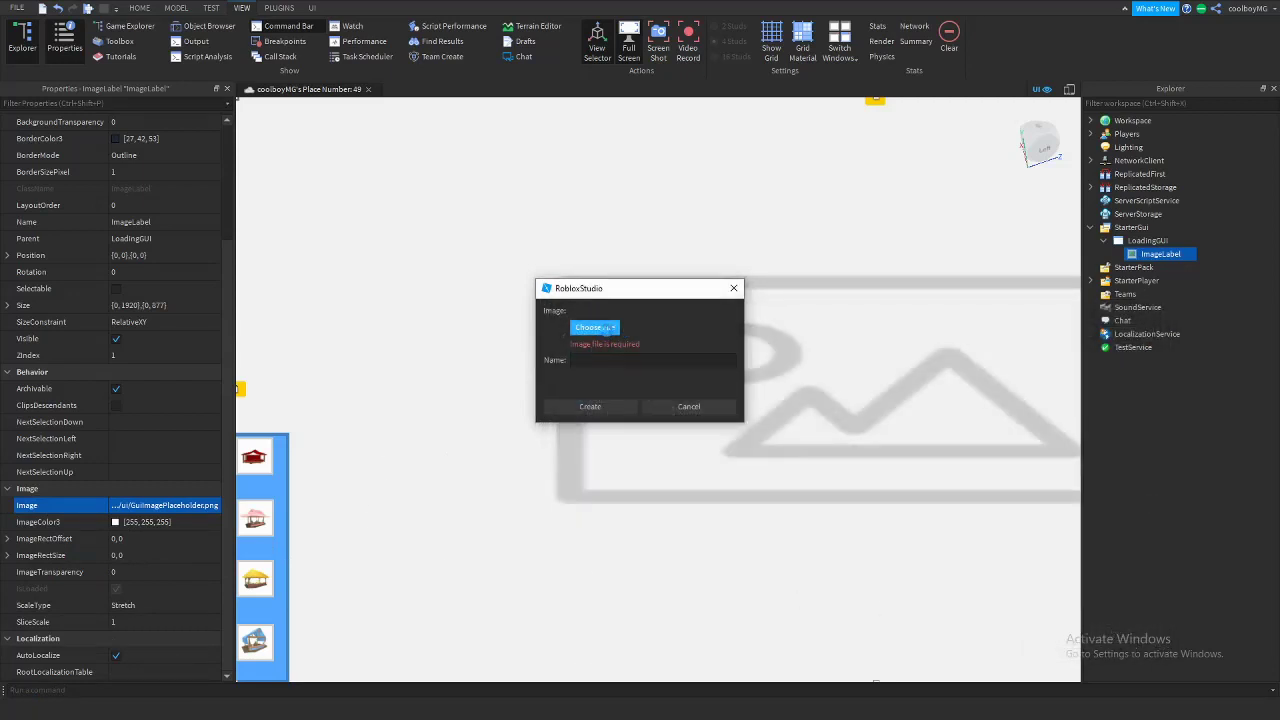
click(689, 406)
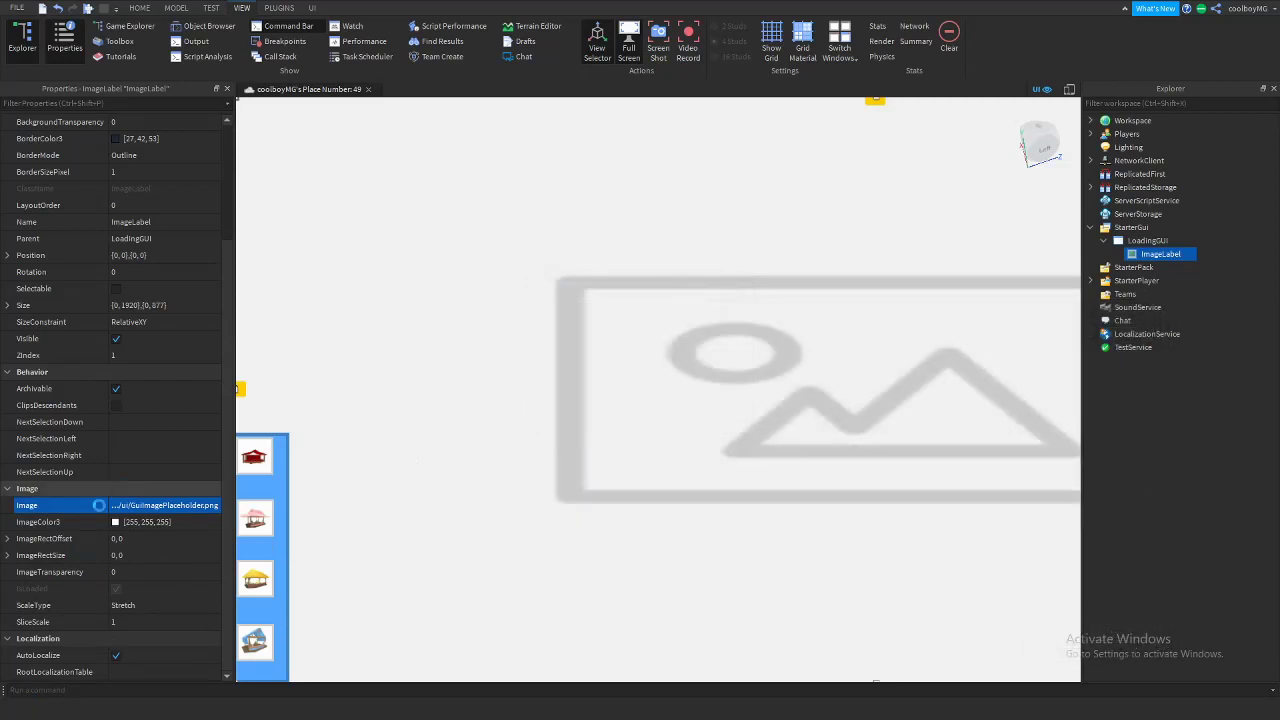
Set the ImageLabel's image to the existing "o" picture and add a Frame inside the ImageLabel.
click(100, 505)
click(97, 649)
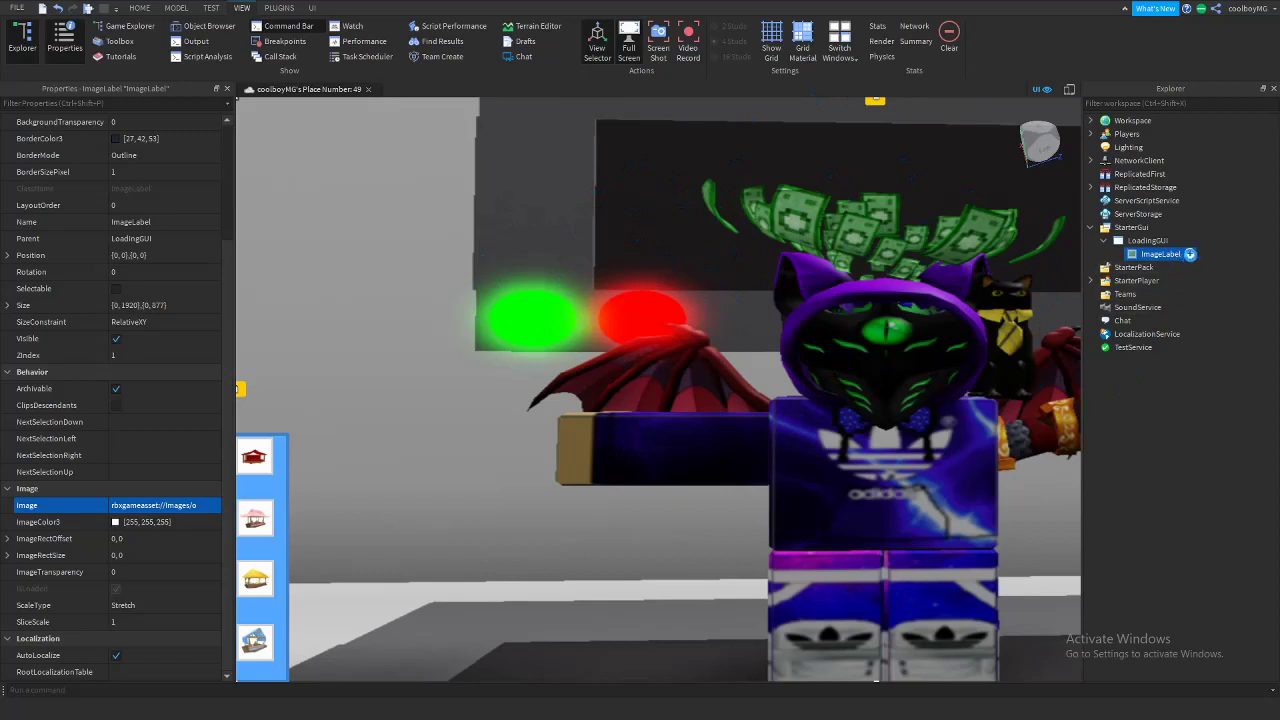
click(1190, 254)
click(1120, 355)
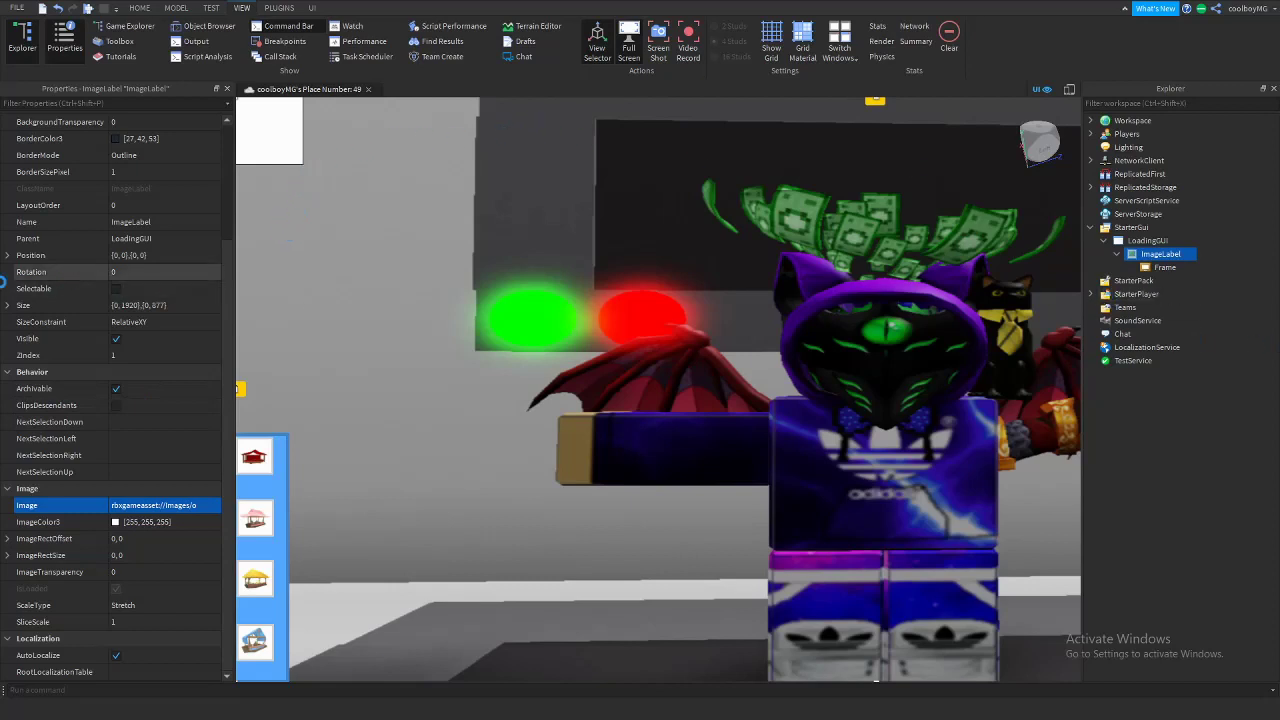
Set the new Frame's size to {0, 912},{0, 74} for the loading bar.
click(263, 148)
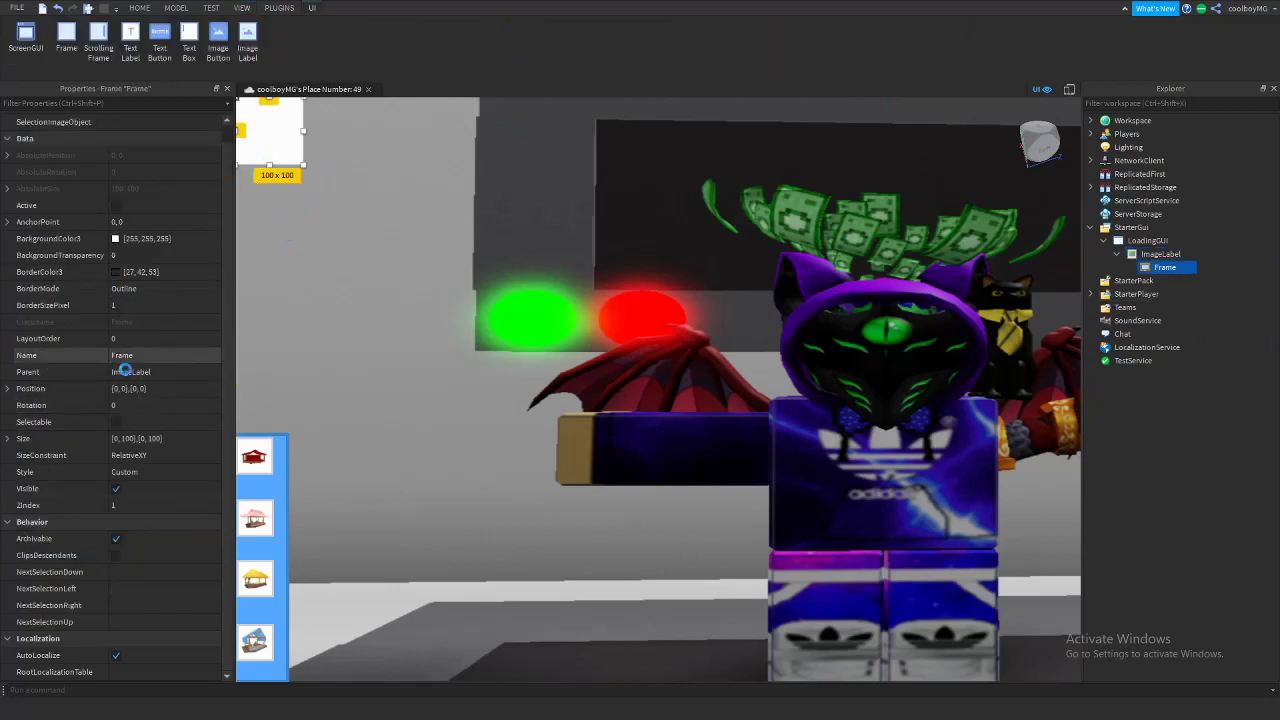
text(size)
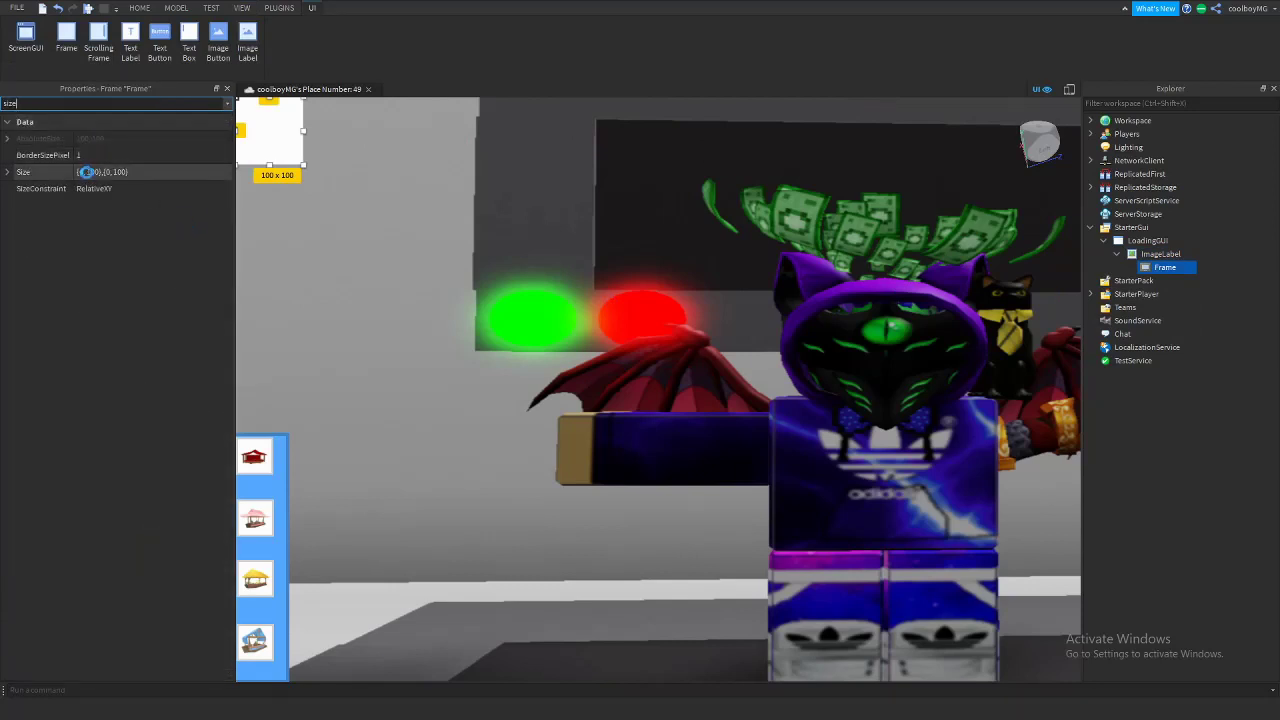
click(96, 172)
click(91, 168)
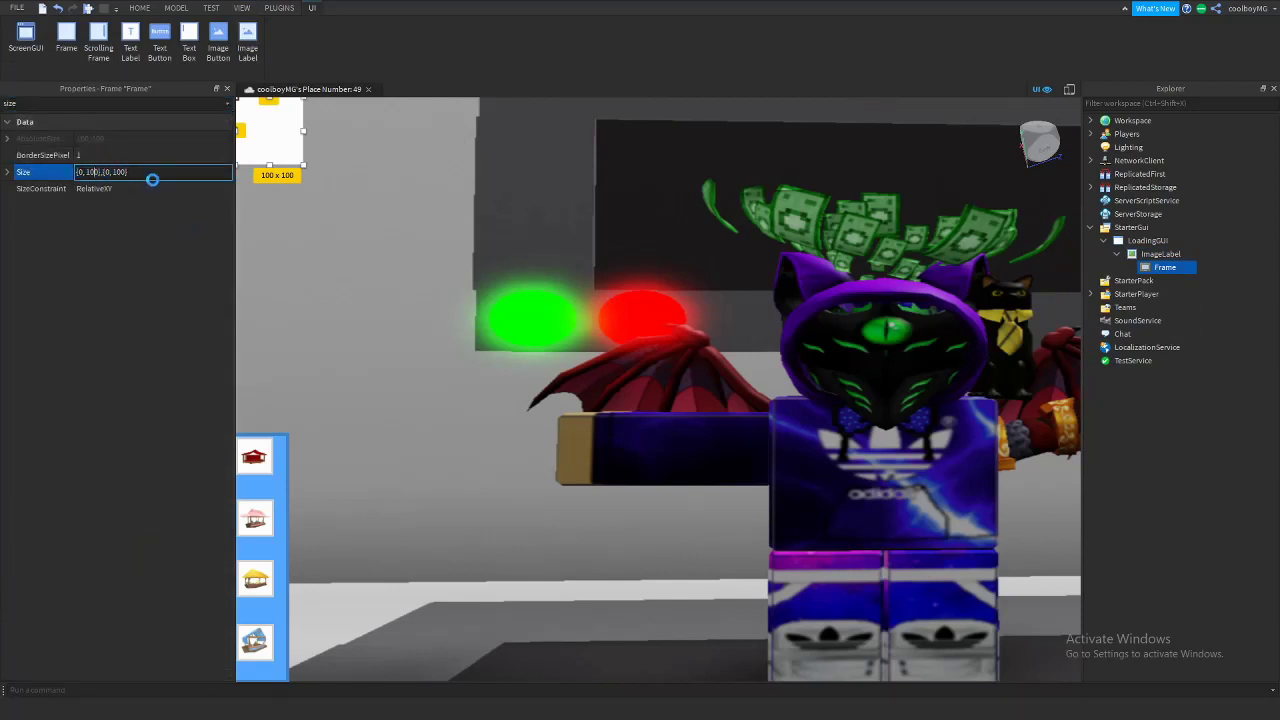
key(BackSpace)
key(BackSpace)
key(Return)
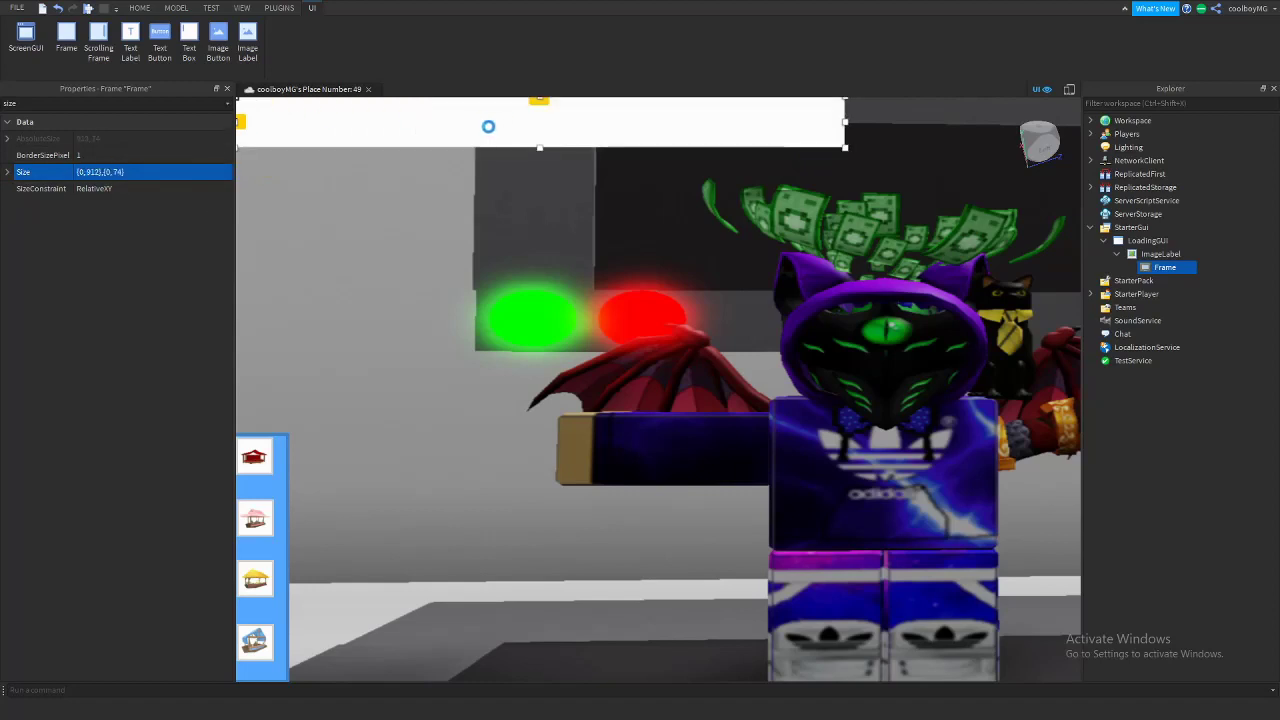
Centre the white frame horizontally near the image's lower edge, about 504 px from the left edge and 116 px from the bottom.
drag(486, 124, 643, 434)
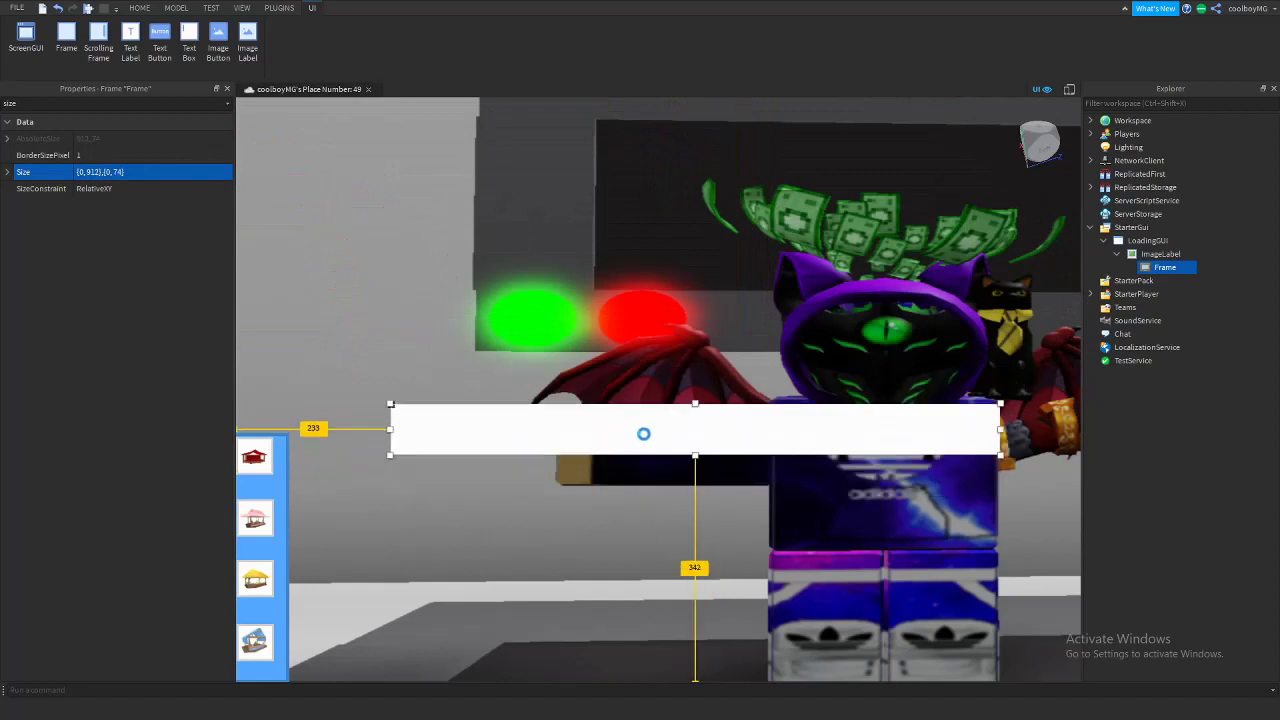
click(1274, 88)
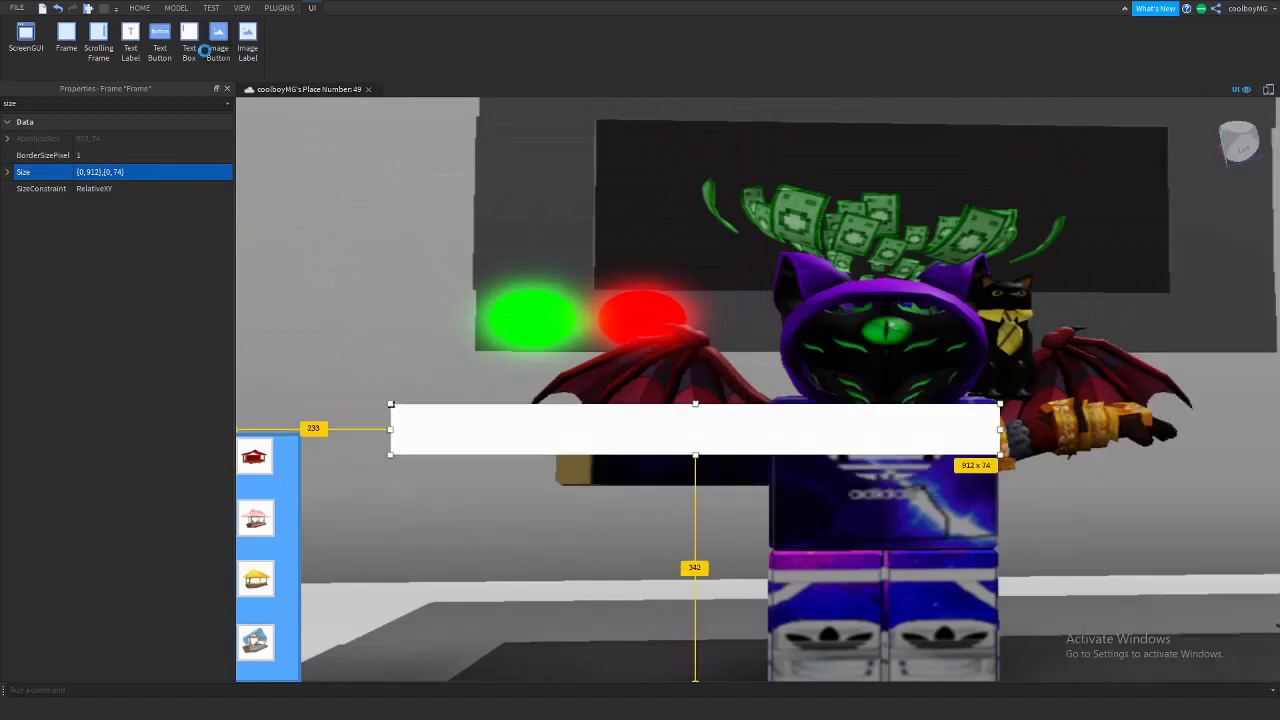
click(226, 88)
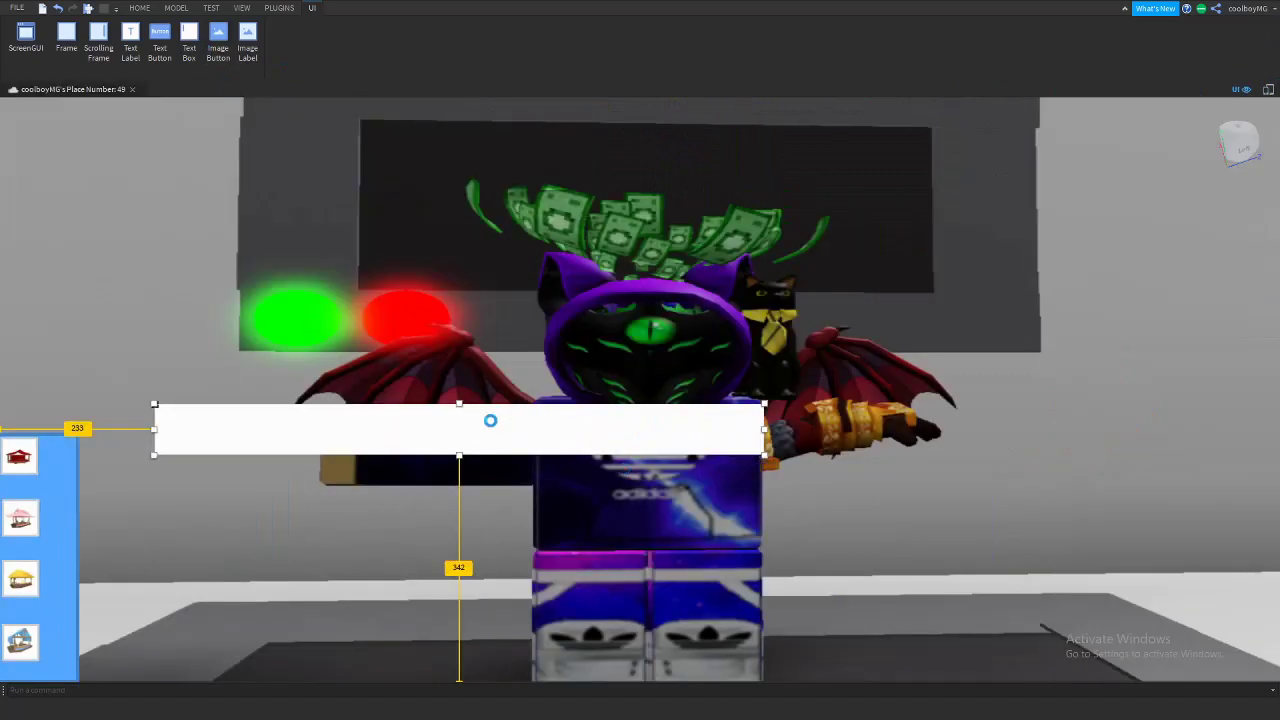
drag(489, 420, 669, 571)
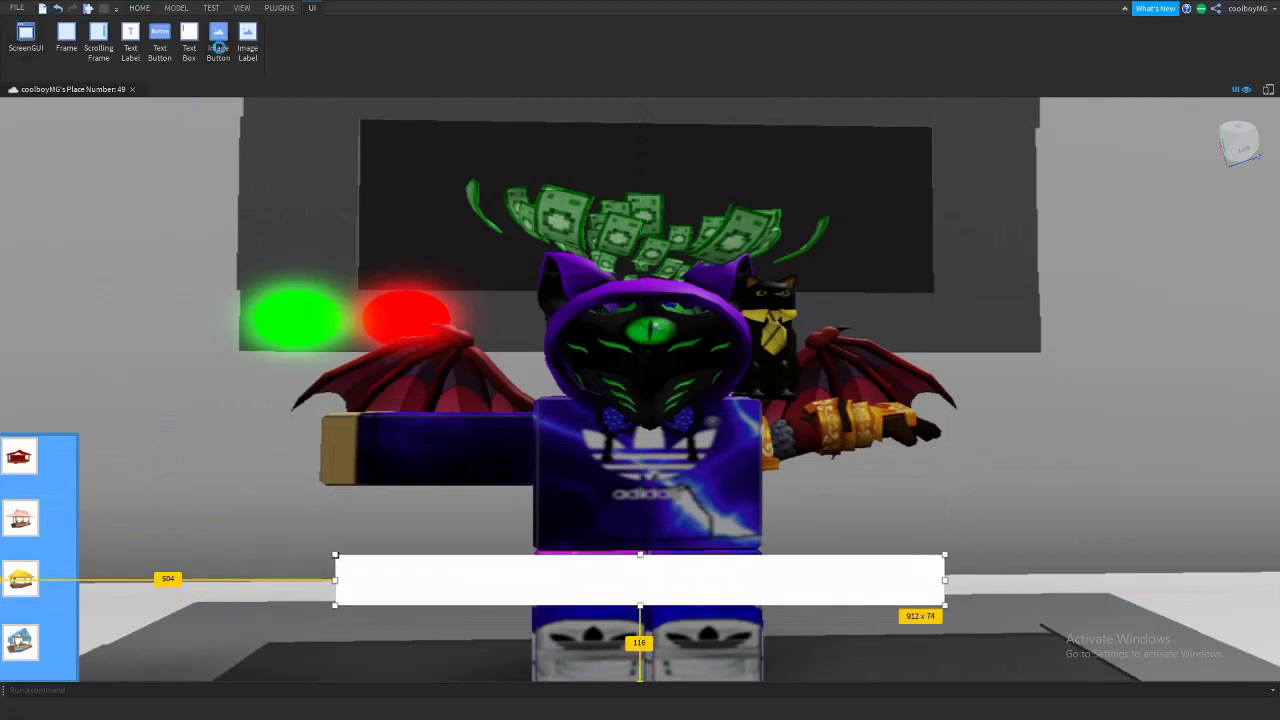
Add a TextLabel directly under LoadingGUI and rename it Title.
click(239, 7)
click(24, 42)
click(83, 56)
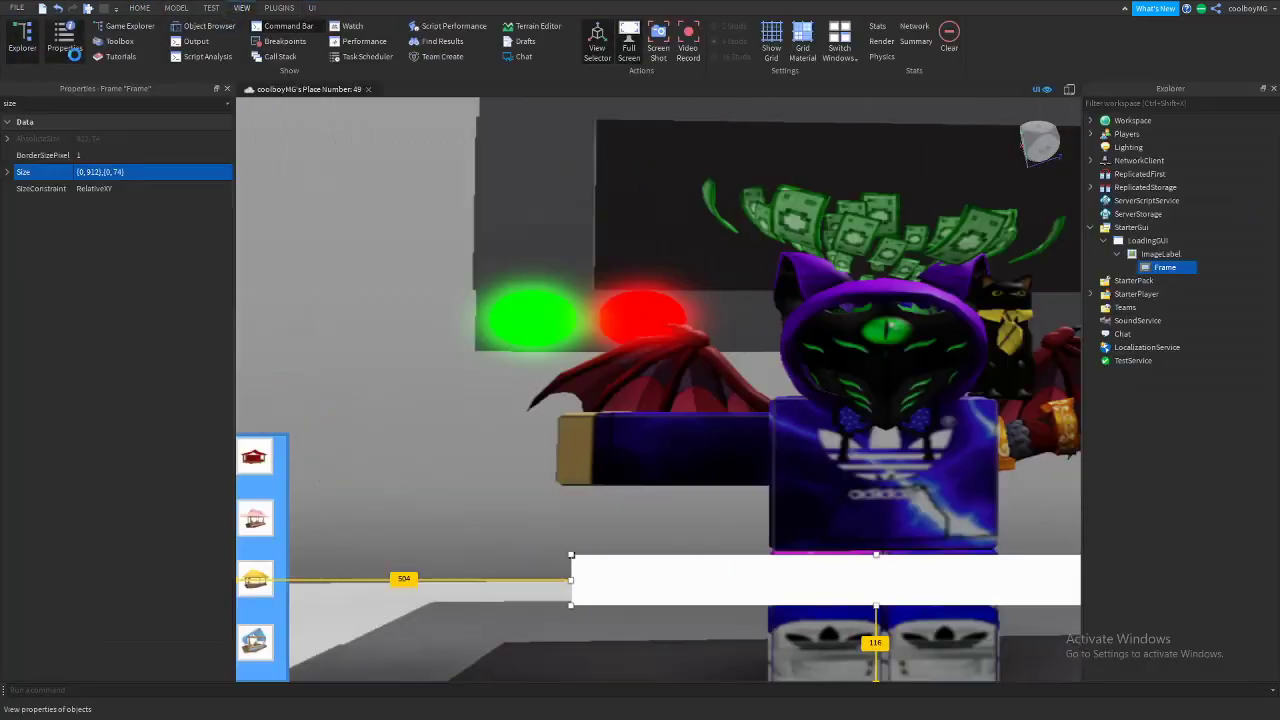
drag(1191, 273, 1179, 241)
click(1179, 241)
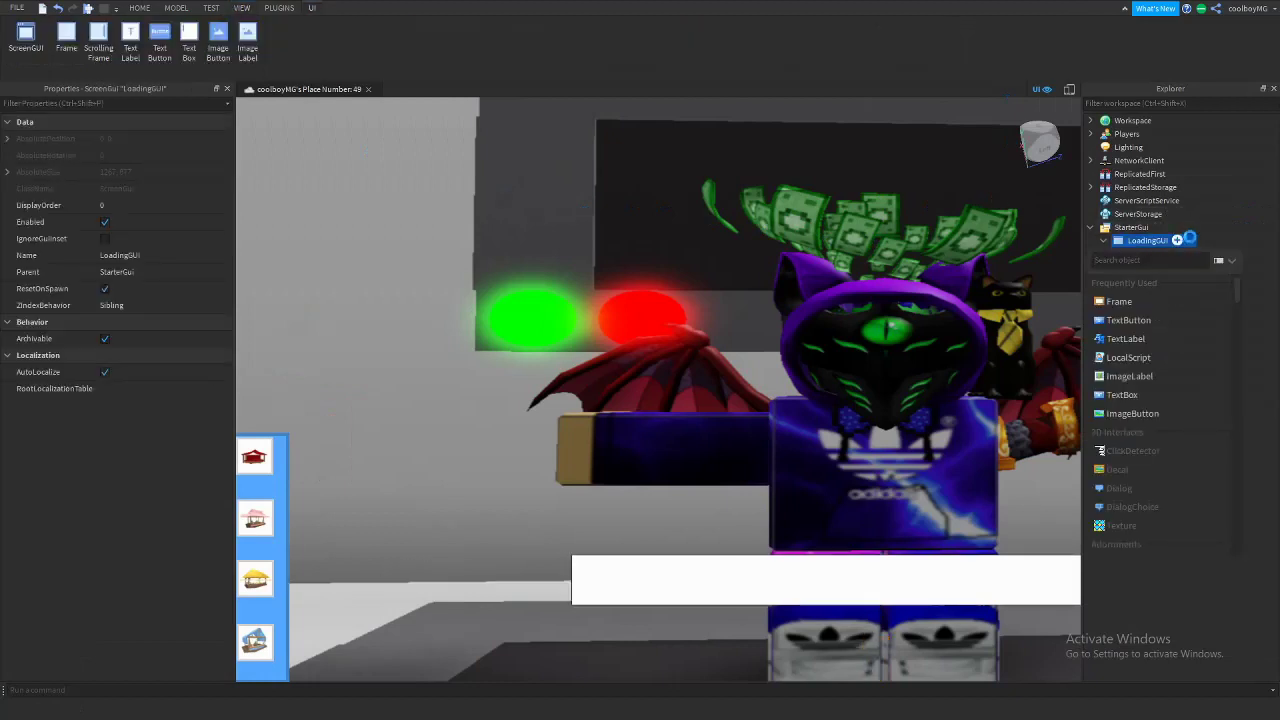
click(1136, 344)
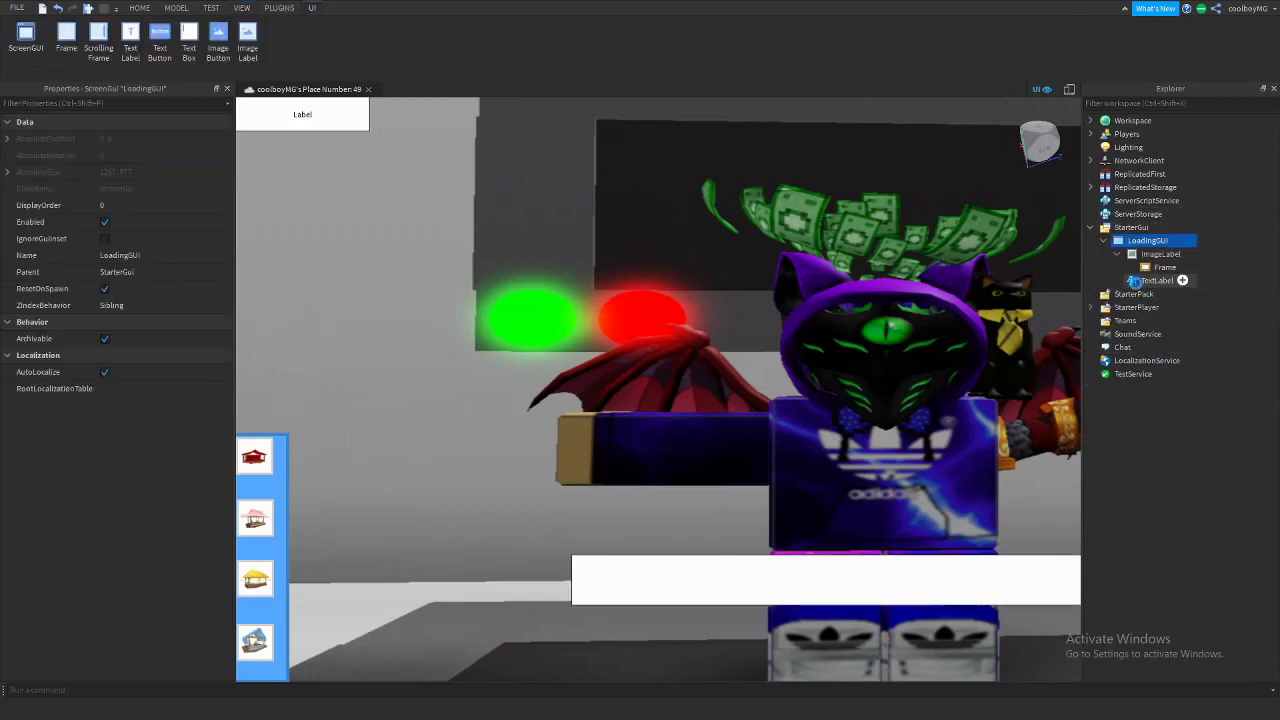
right_click(1155, 280)
click(1155, 365)
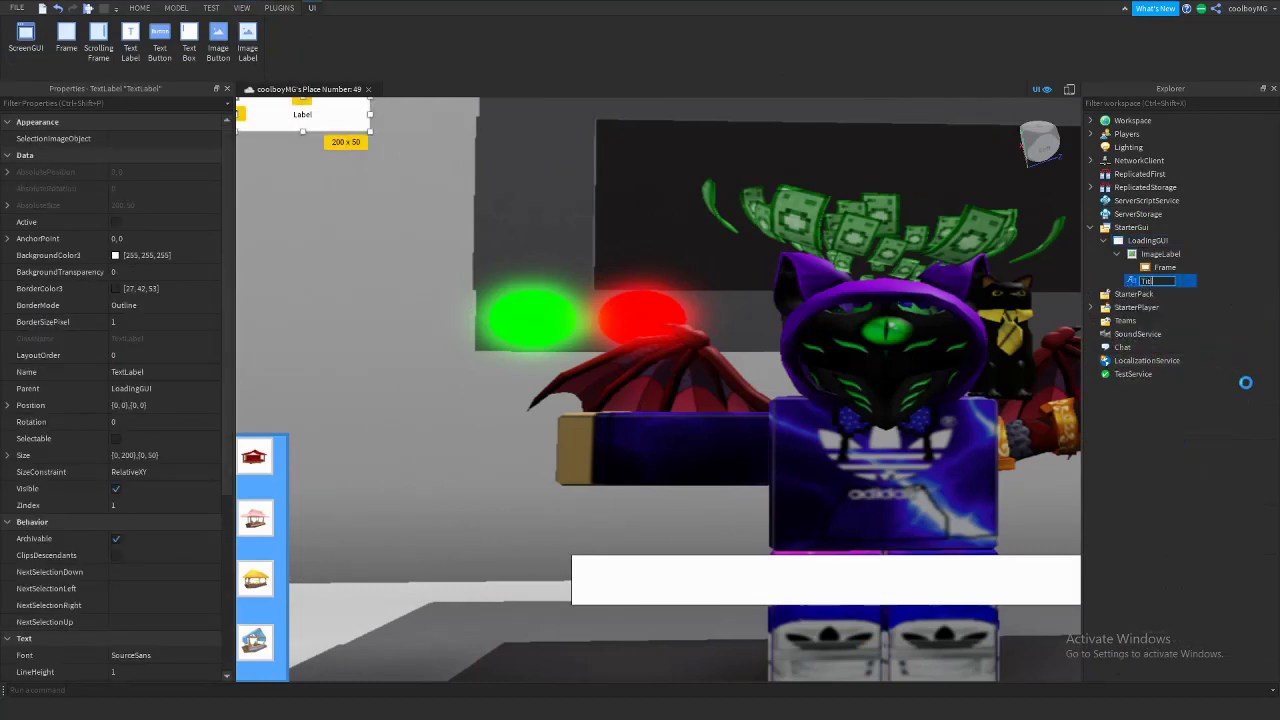
key(Return)
Rename the Frame inside the ImageLabel as Loading.
right_click(1165, 267)
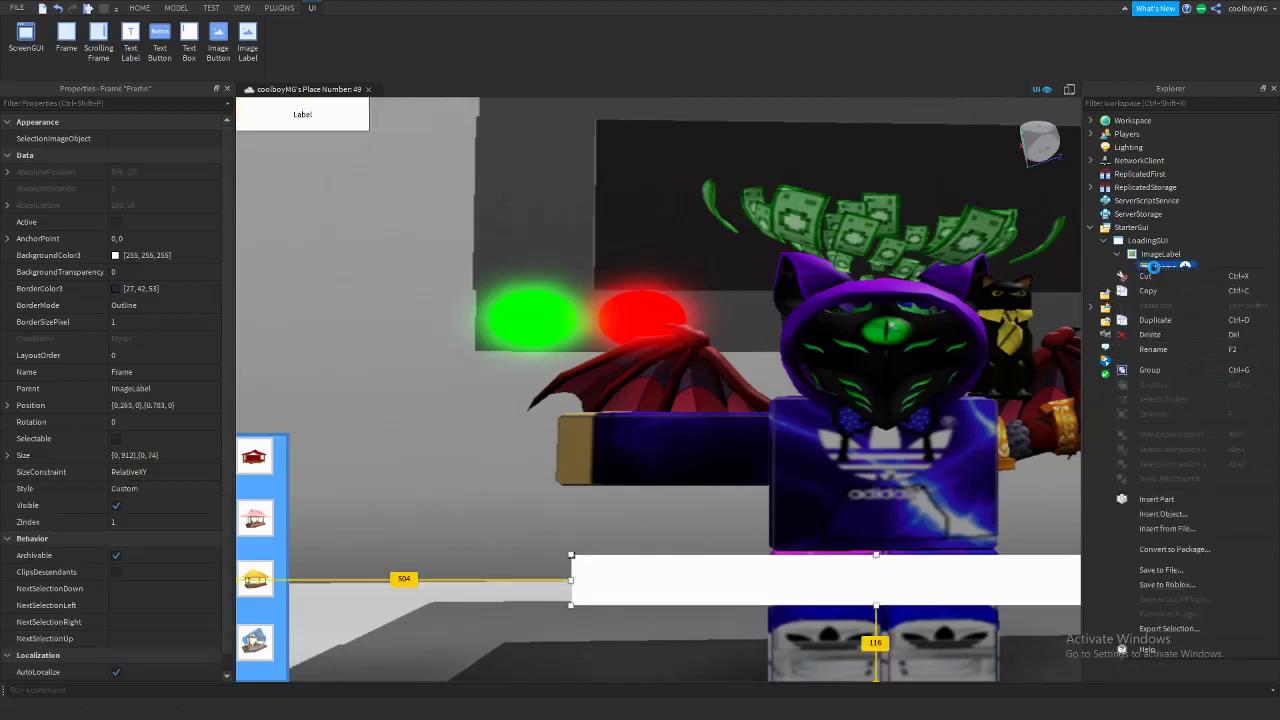
click(1177, 350)
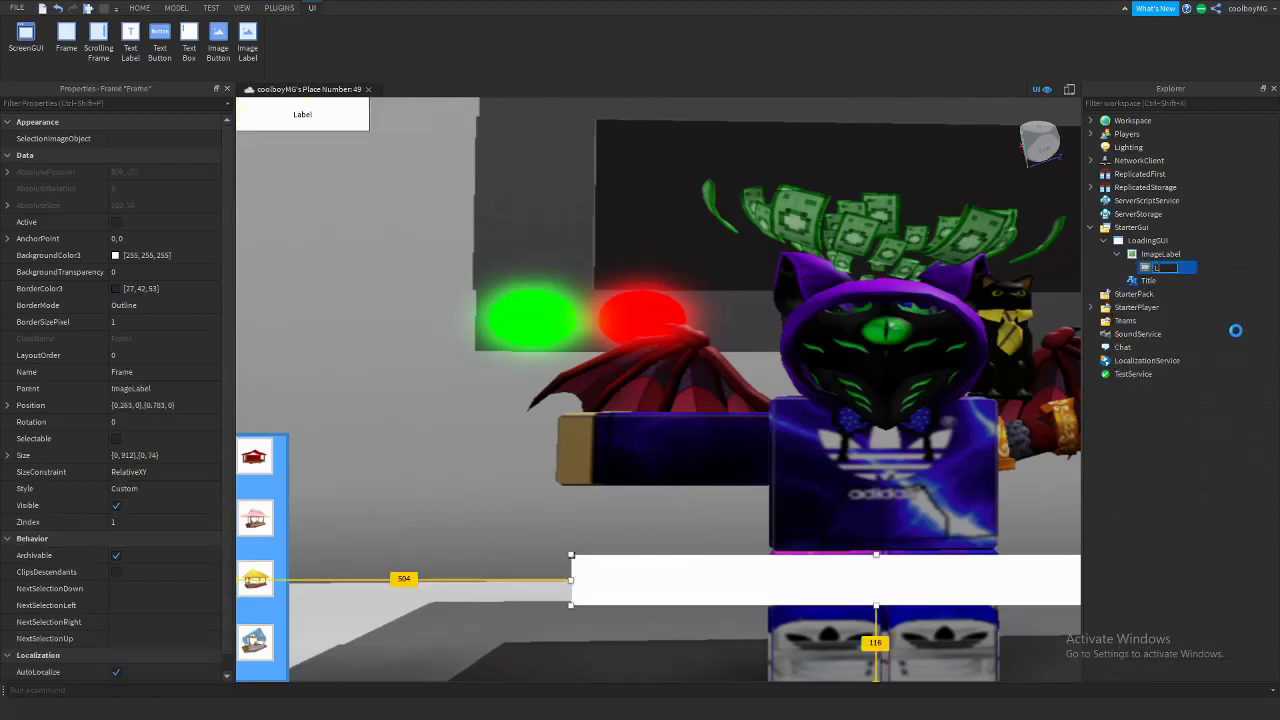
key(Return)
Move the Title label over the character's head, about 297 px from the top edge, and set its BackgroundTransparency to 1.
click(1148, 280)
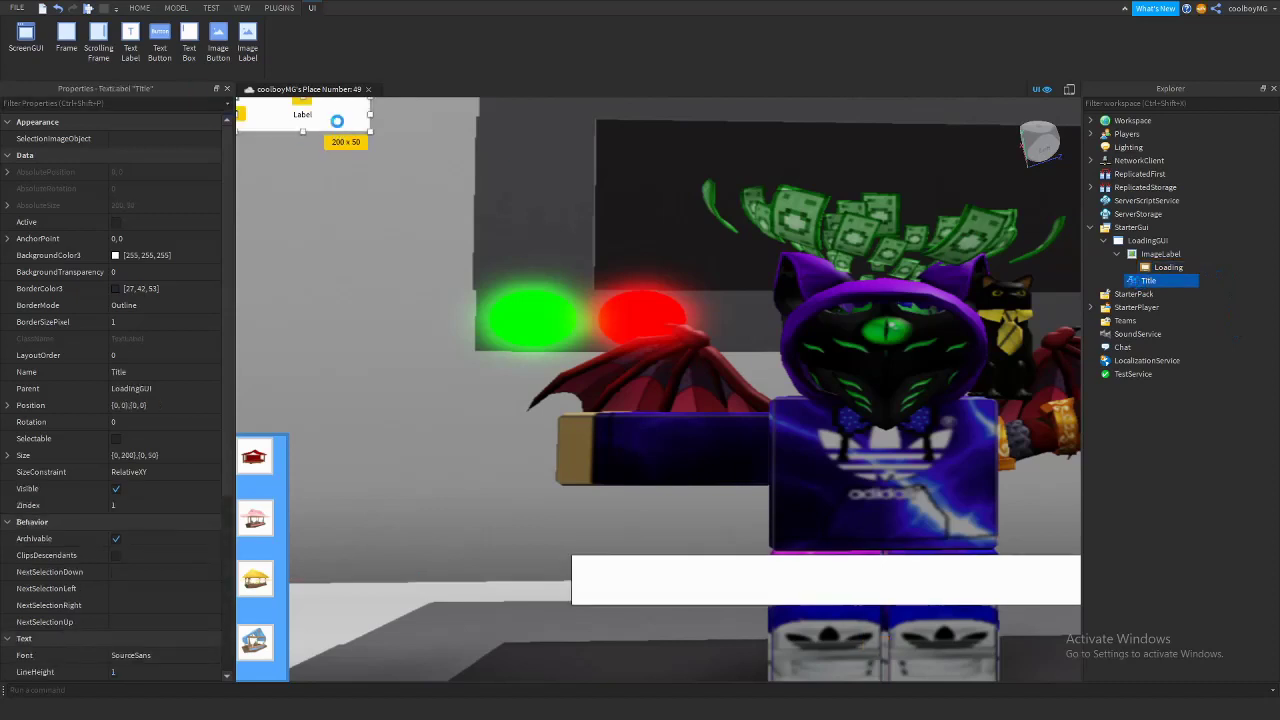
drag(337, 121, 891, 315)
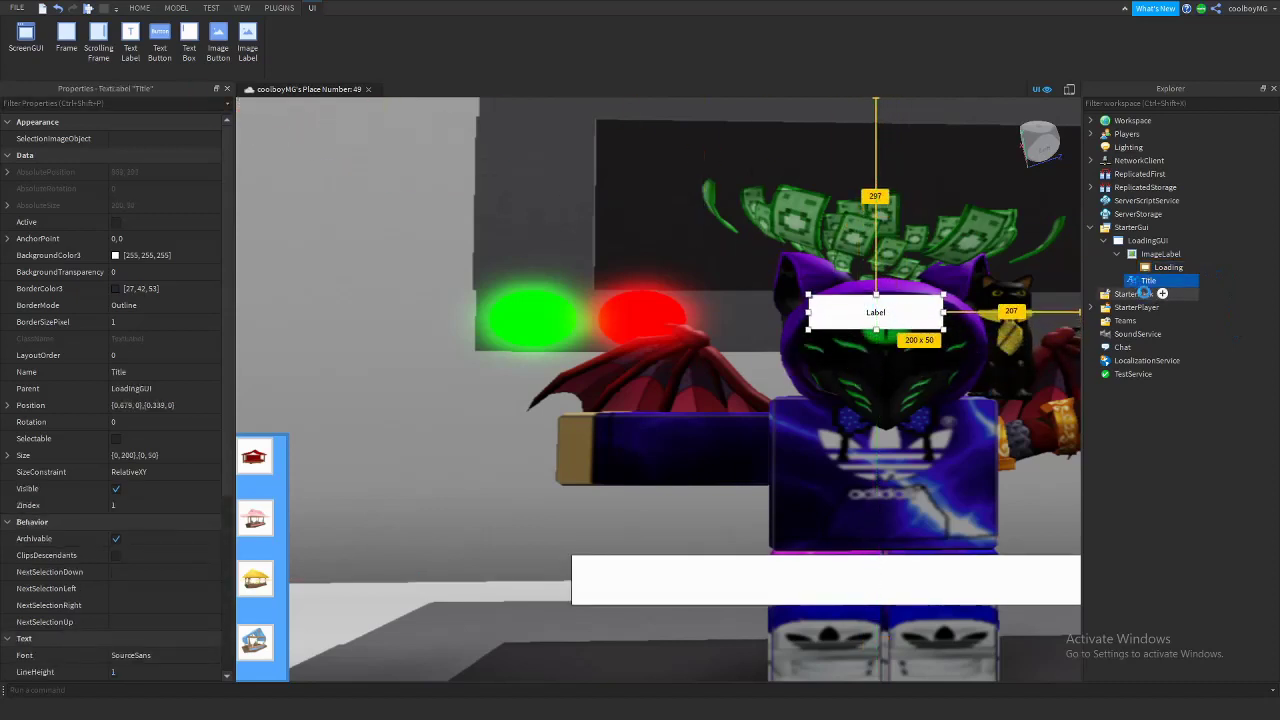
click(143, 272)
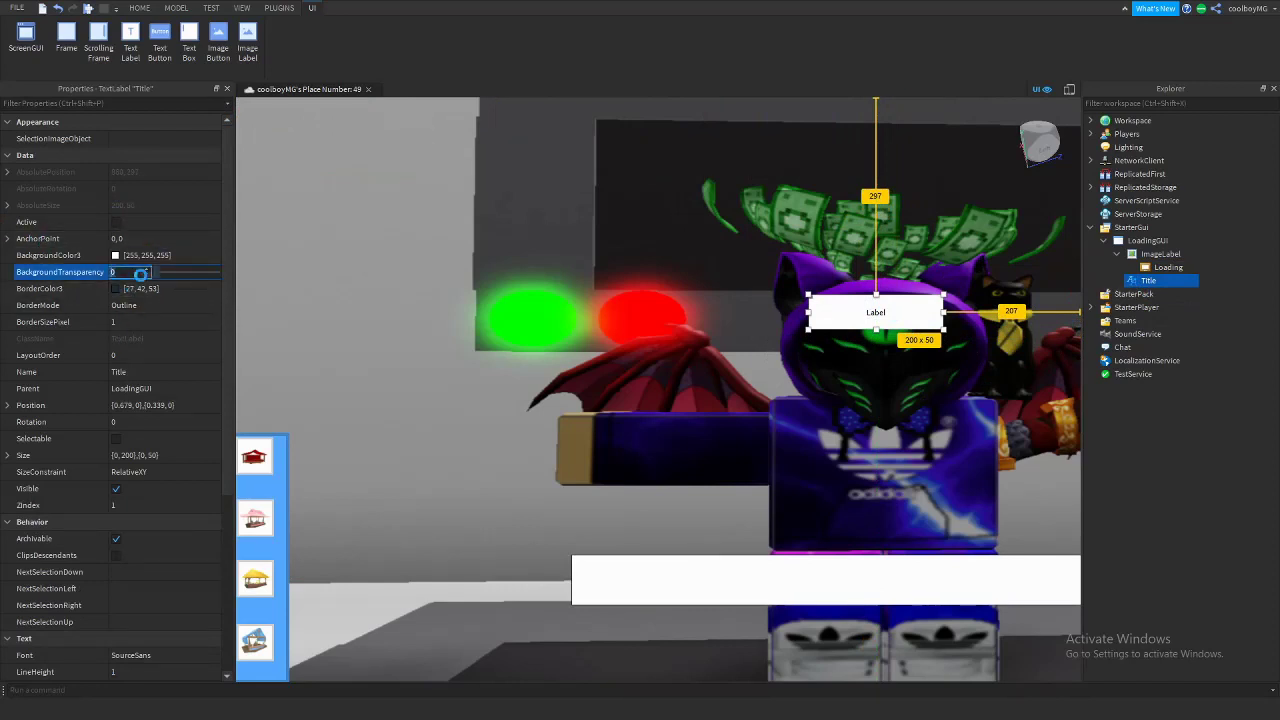
text(1)
key(Return)
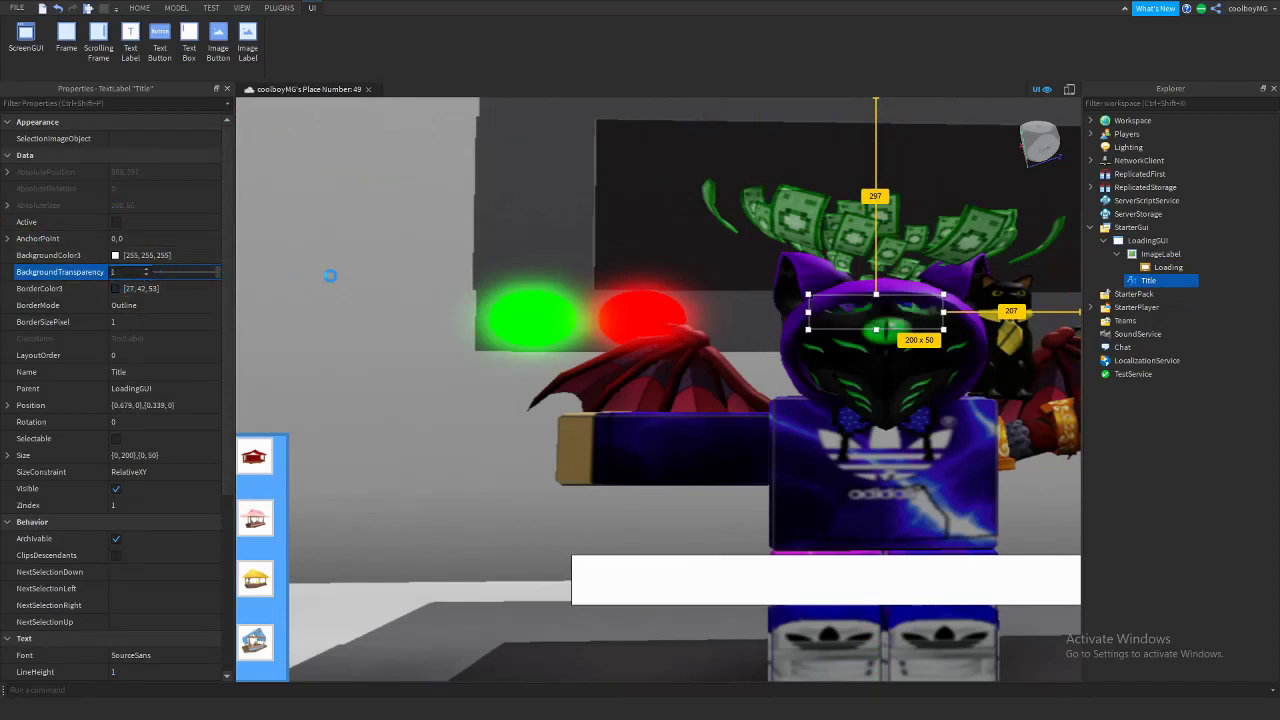
Enable TextScaled for the Title label and set its font to GothamBlack.
scroll(107, 403, down, 5)
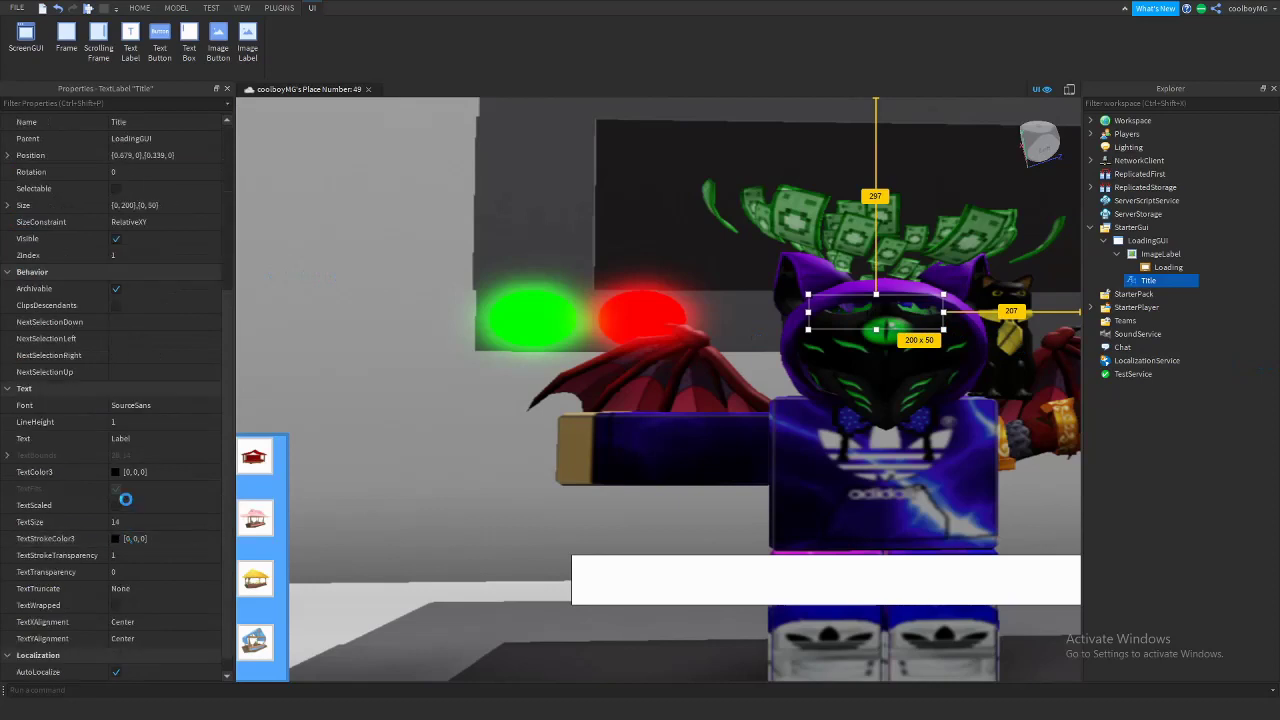
click(118, 503)
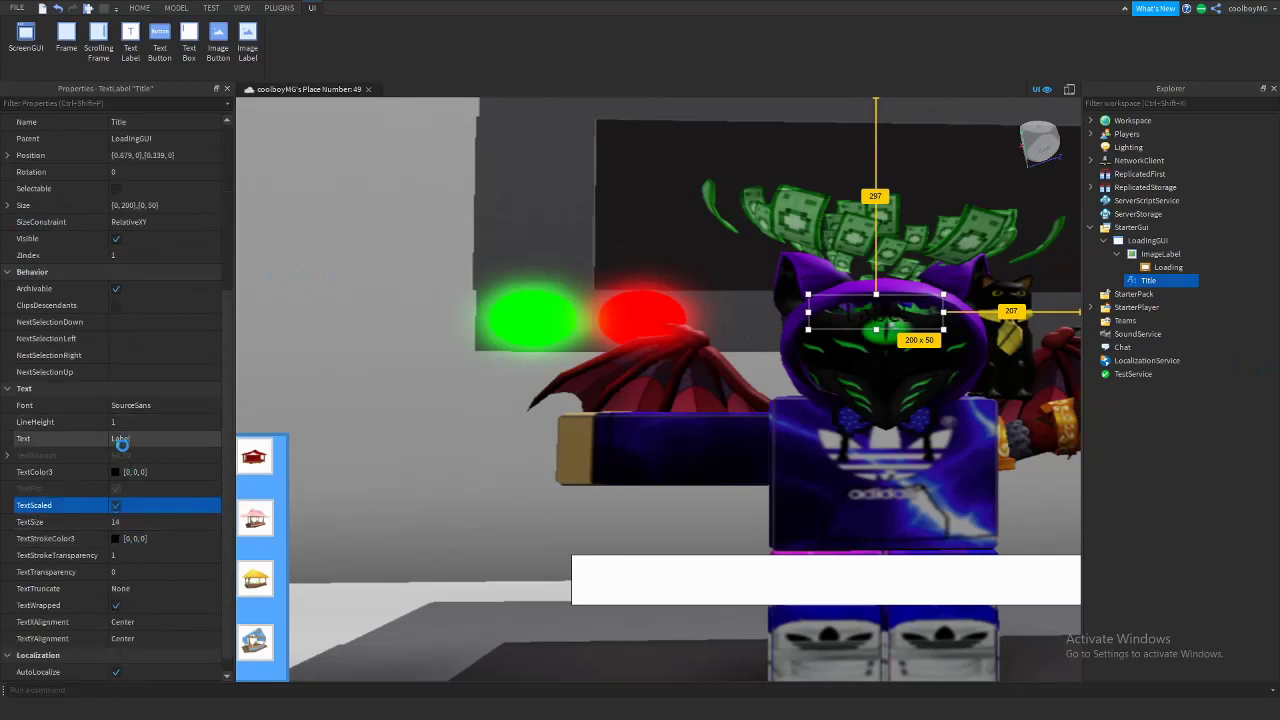
click(187, 406)
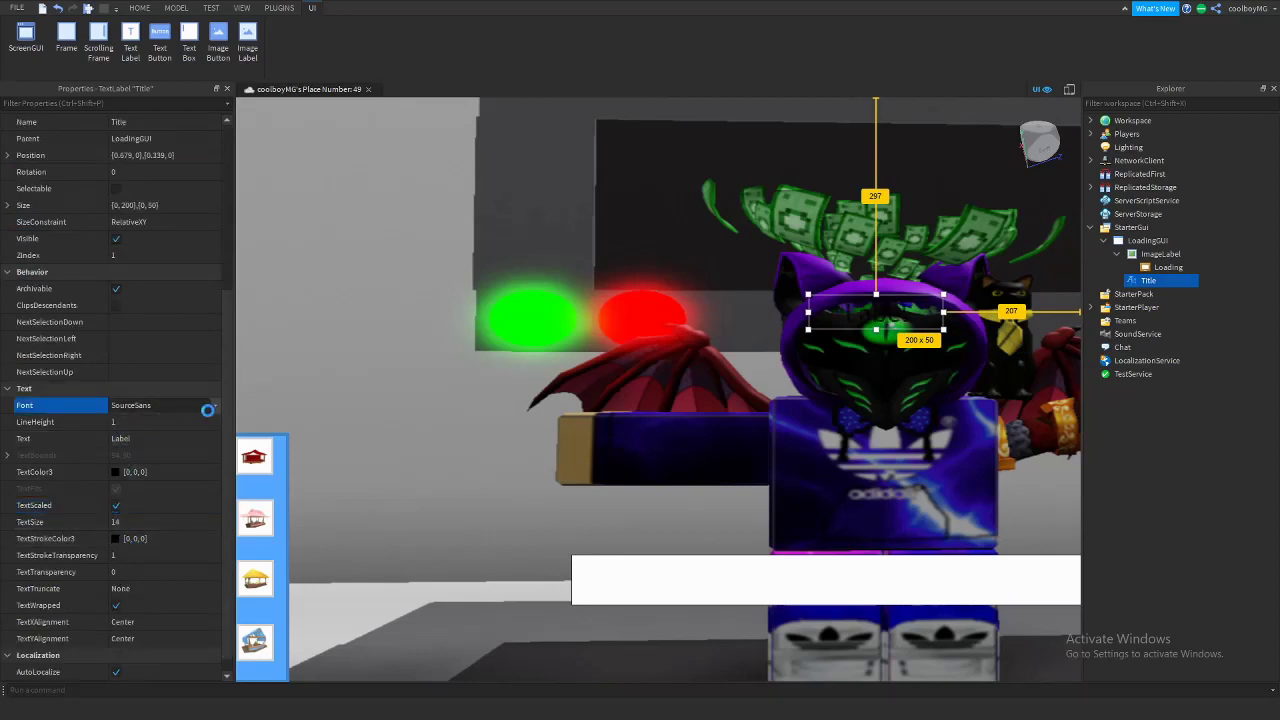
click(213, 406)
click(150, 448)
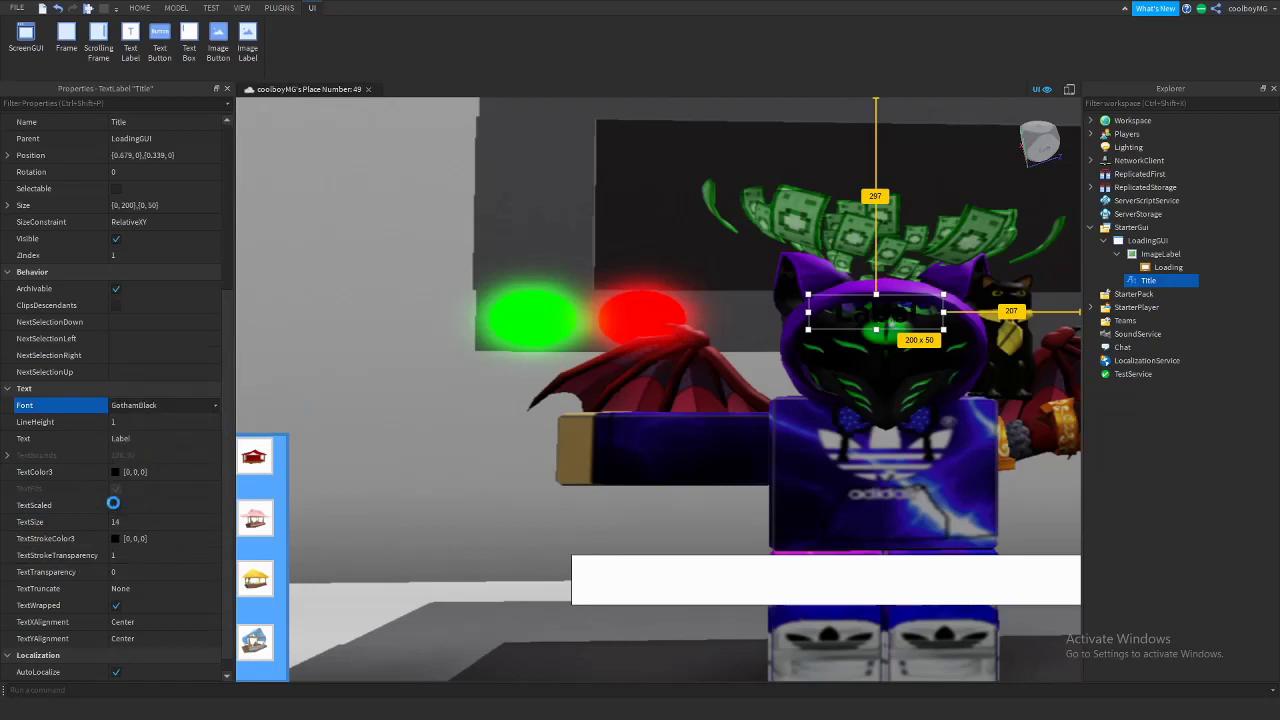
Set the Title label's TextColor3 to a muted olive green, about [142, 161, 81].
click(118, 472)
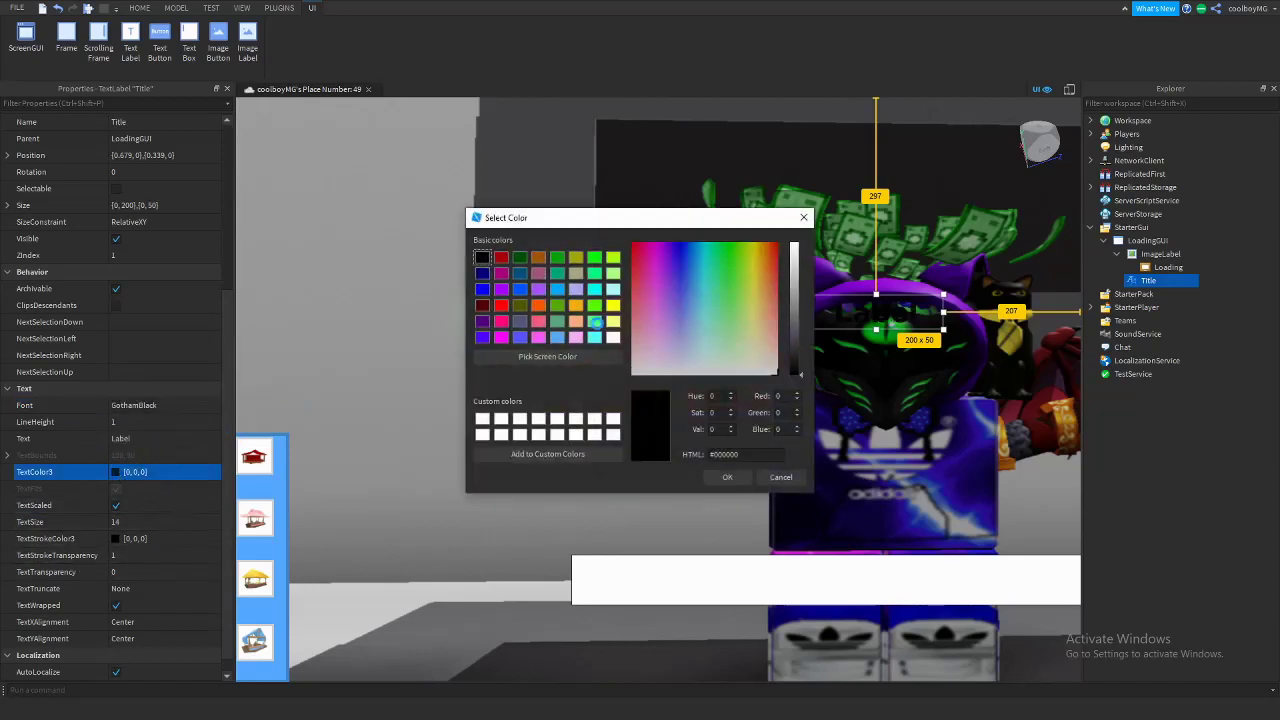
drag(721, 283, 643, 239)
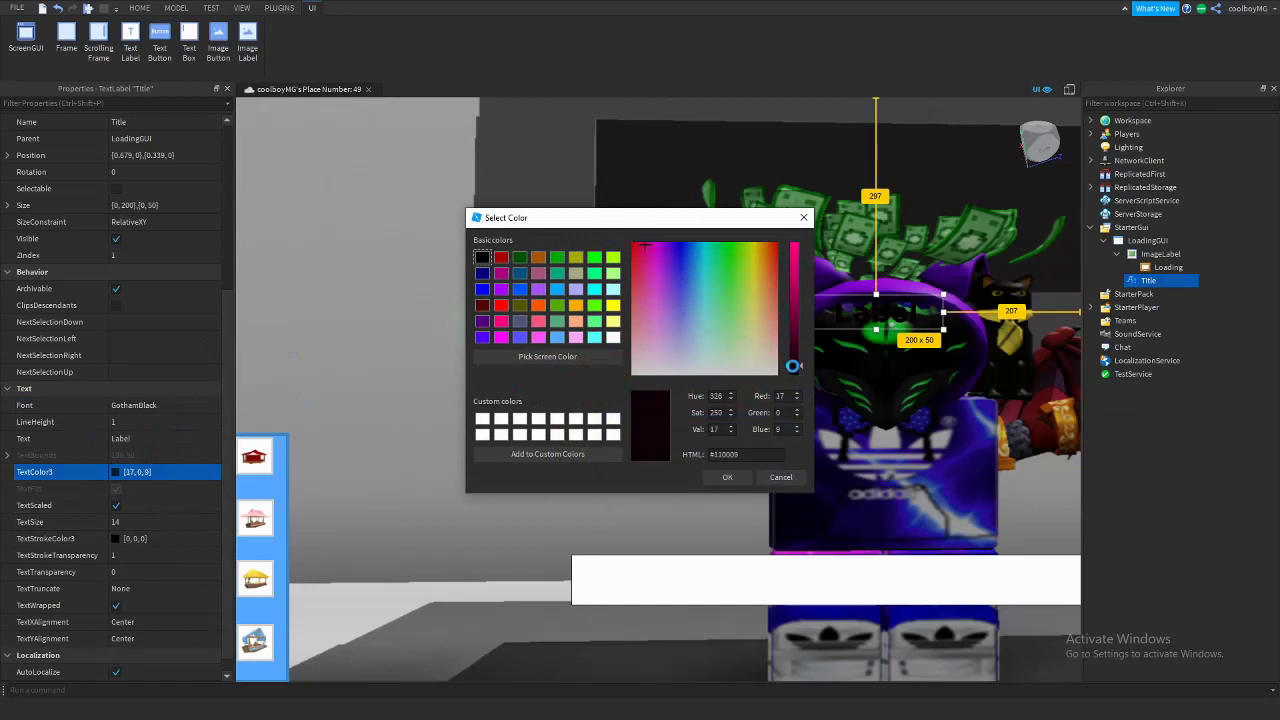
drag(795, 372, 795, 323)
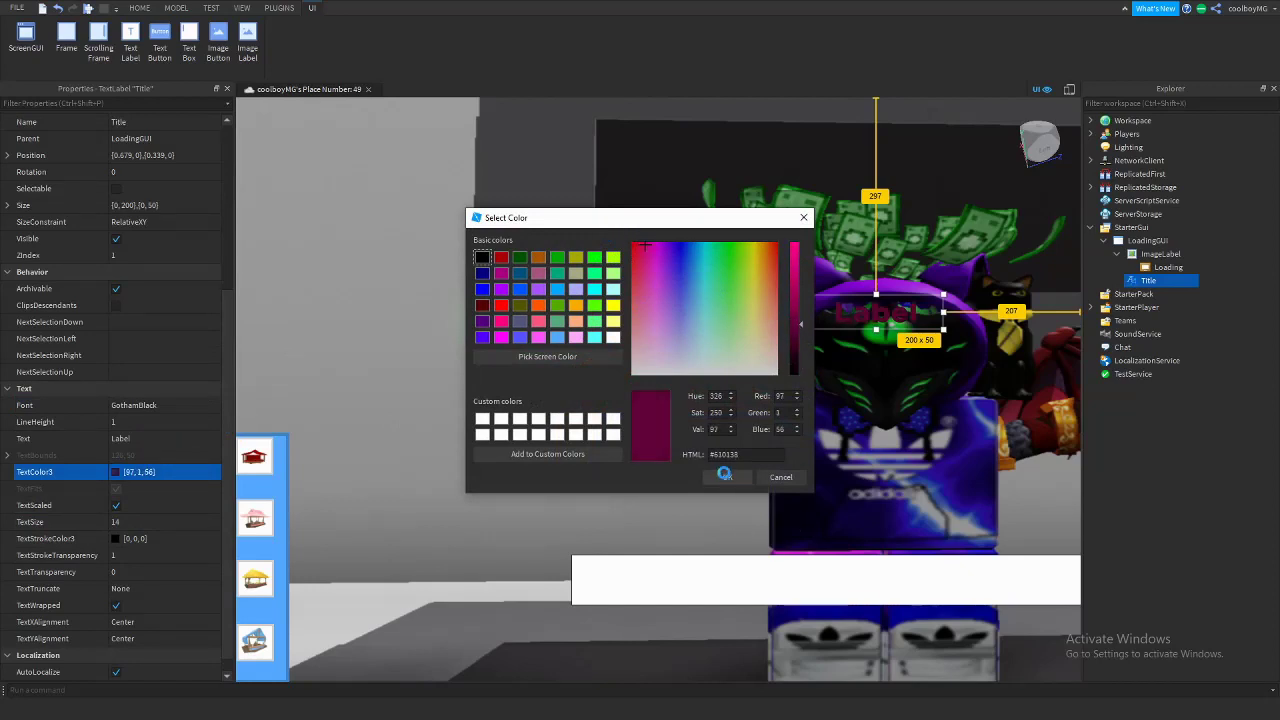
drag(642, 252, 789, 290)
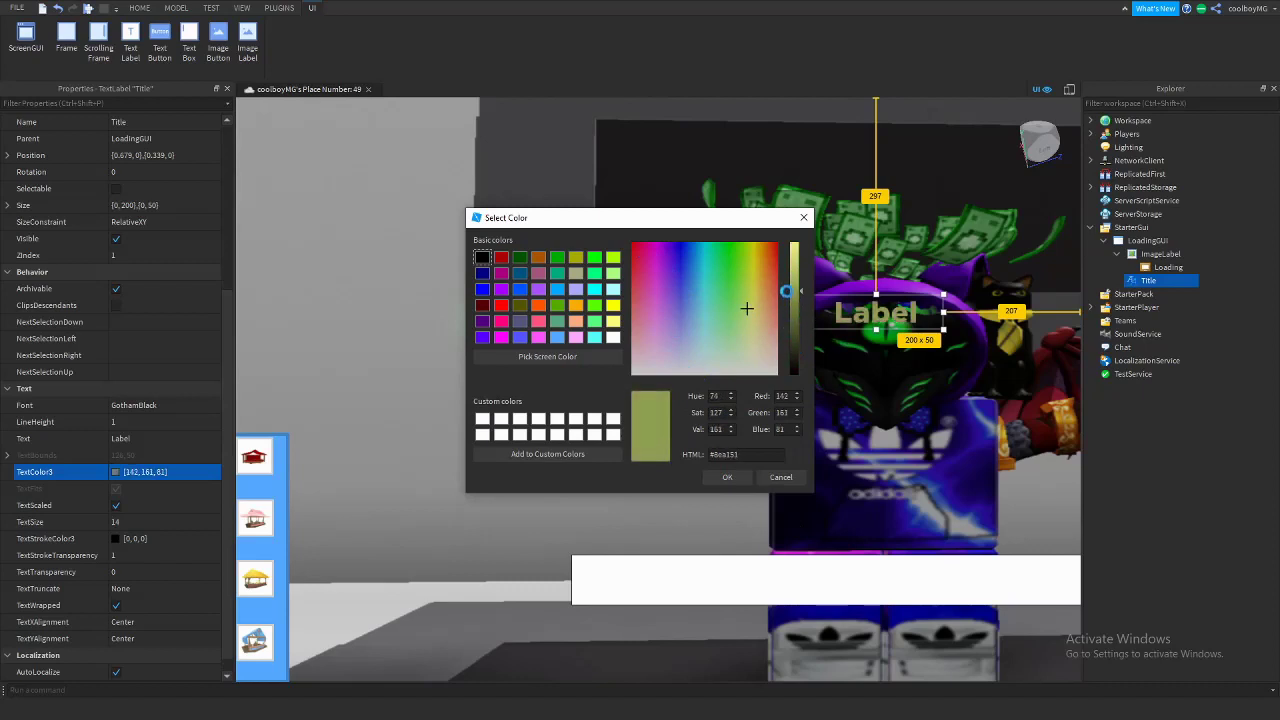
click(727, 477)
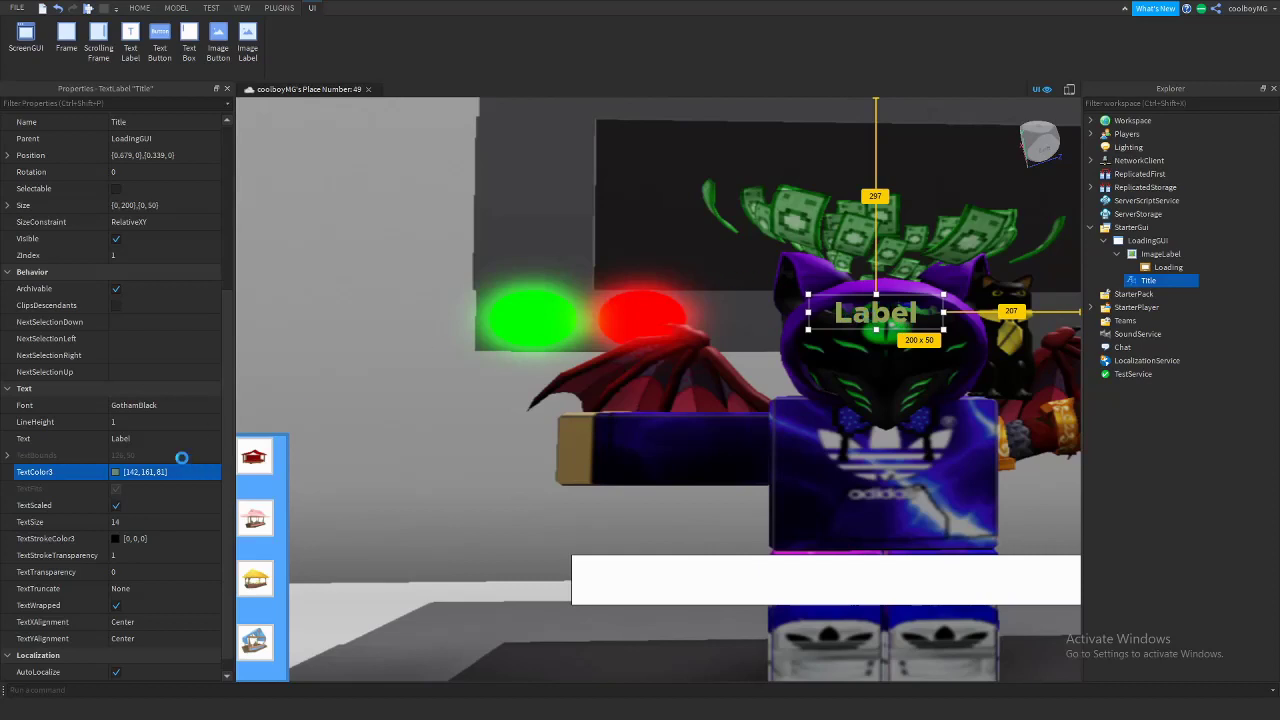
Enlarge the Title label to about 469 x 197 px and set its text to Tutorial.
drag(809, 293, 629, 196)
drag(735, 256, 834, 281)
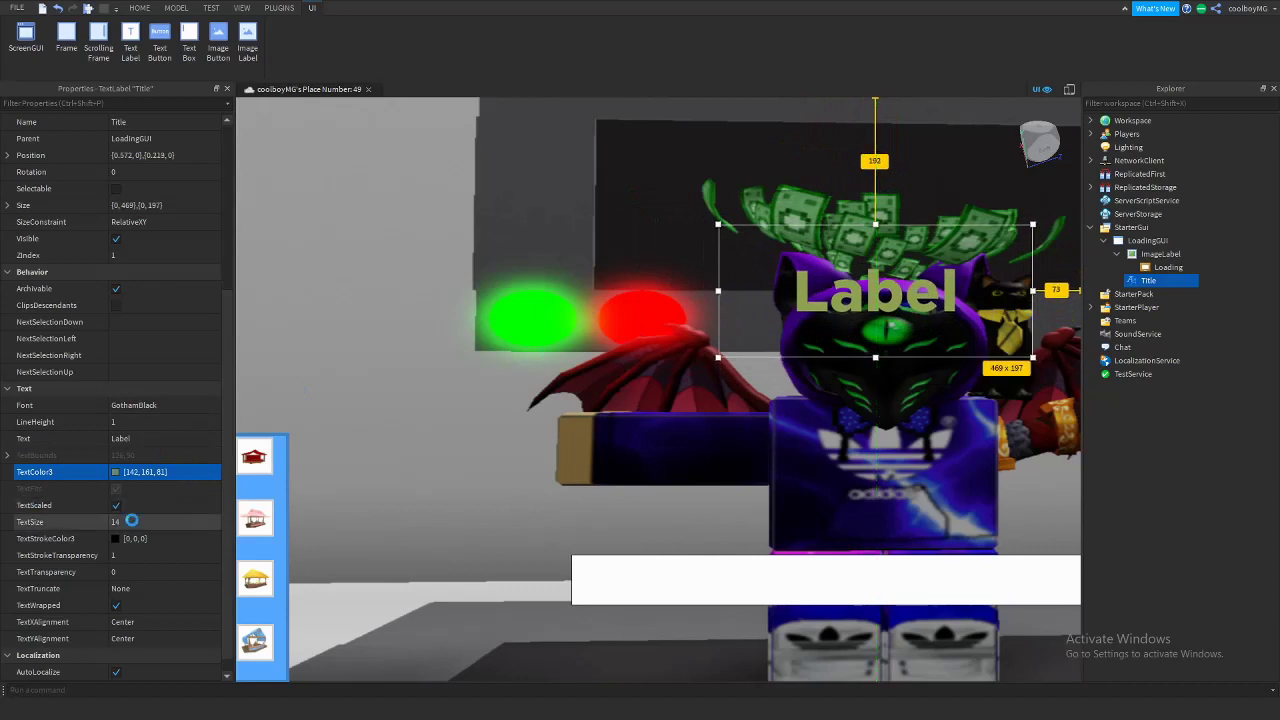
scroll(100, 512, down, 1)
click(120, 422)
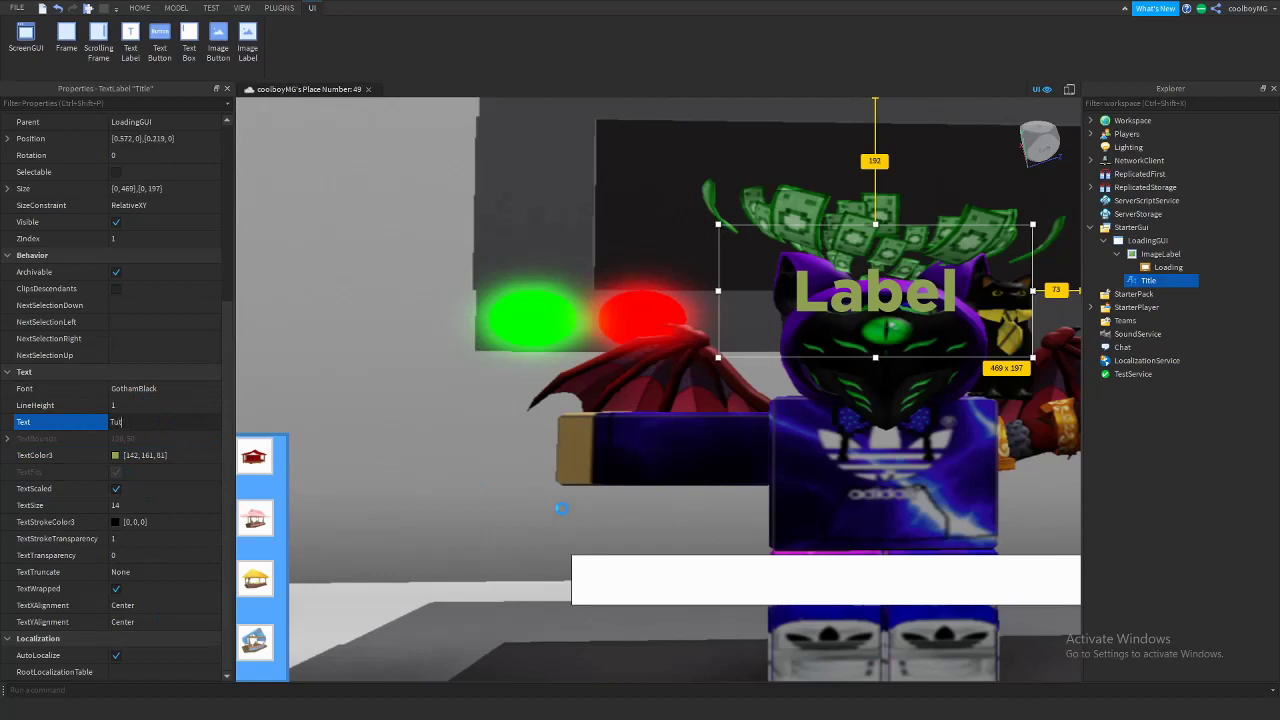
text(Tutorial)
key(Return)
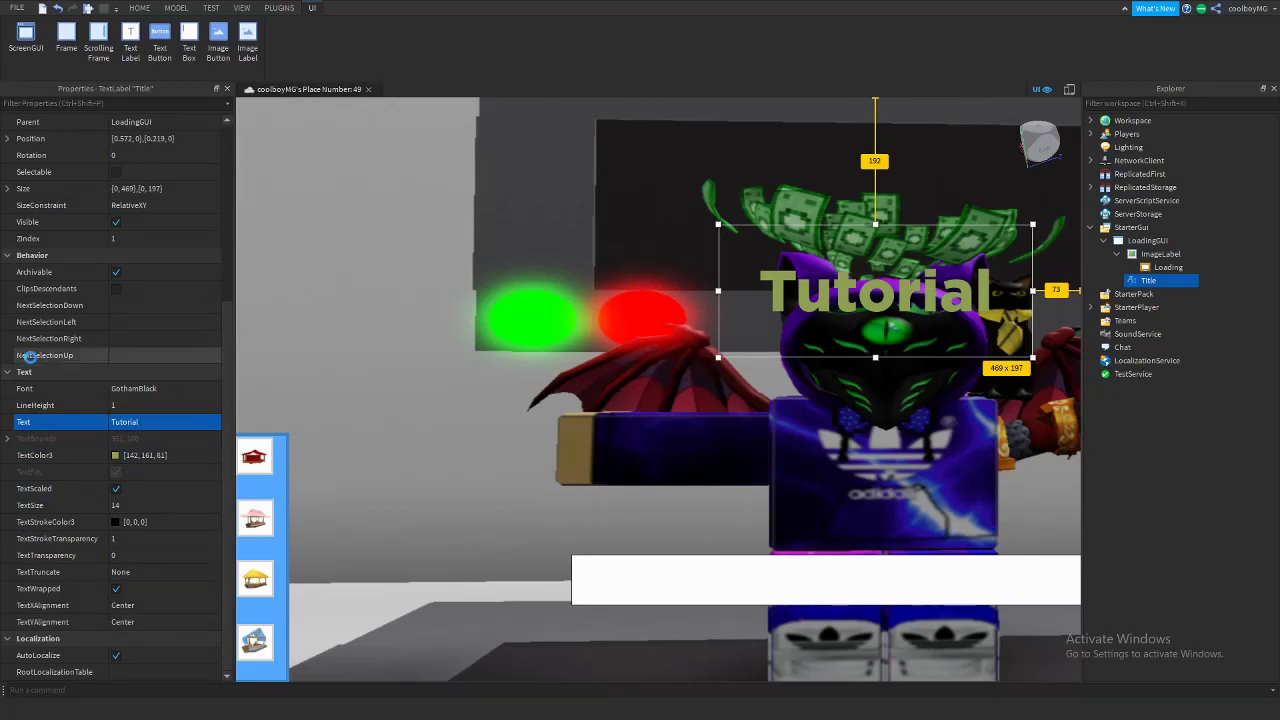
Hide Properties and Explorer, and centre the Title label horizontally about 134 px below the screen's top edge.
scroll(162, 447, up, 5)
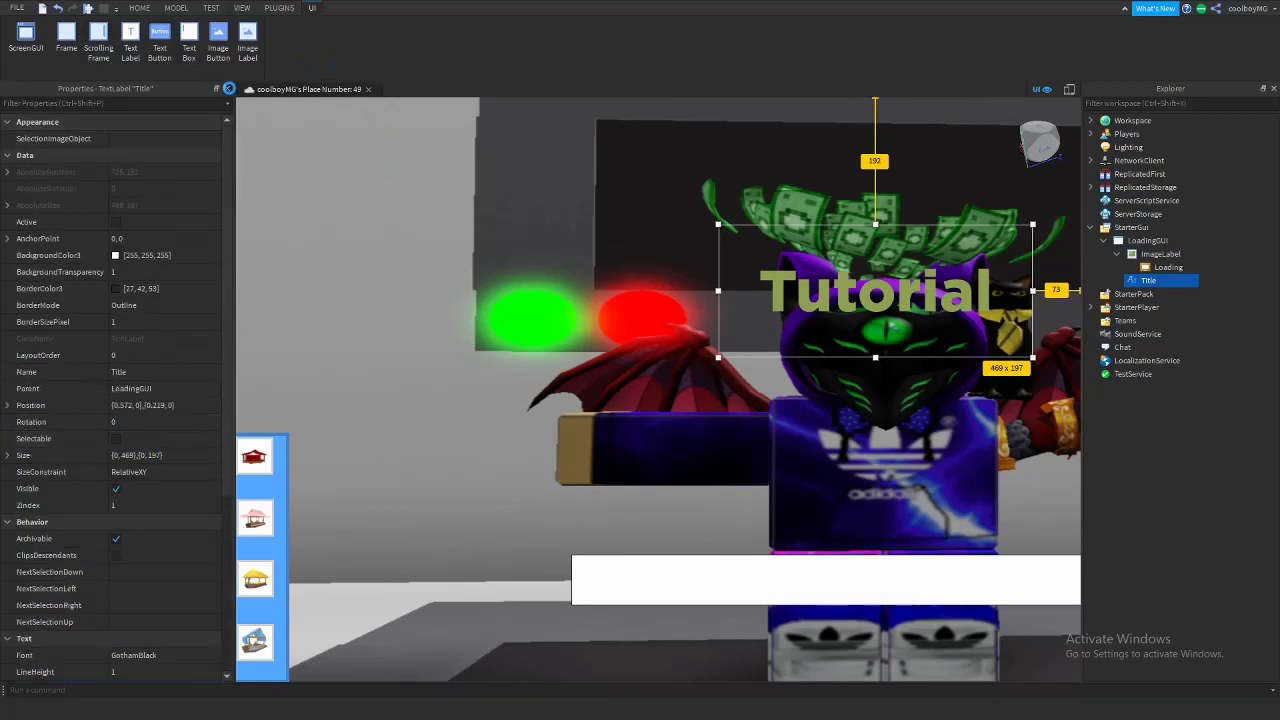
click(227, 88)
click(1274, 90)
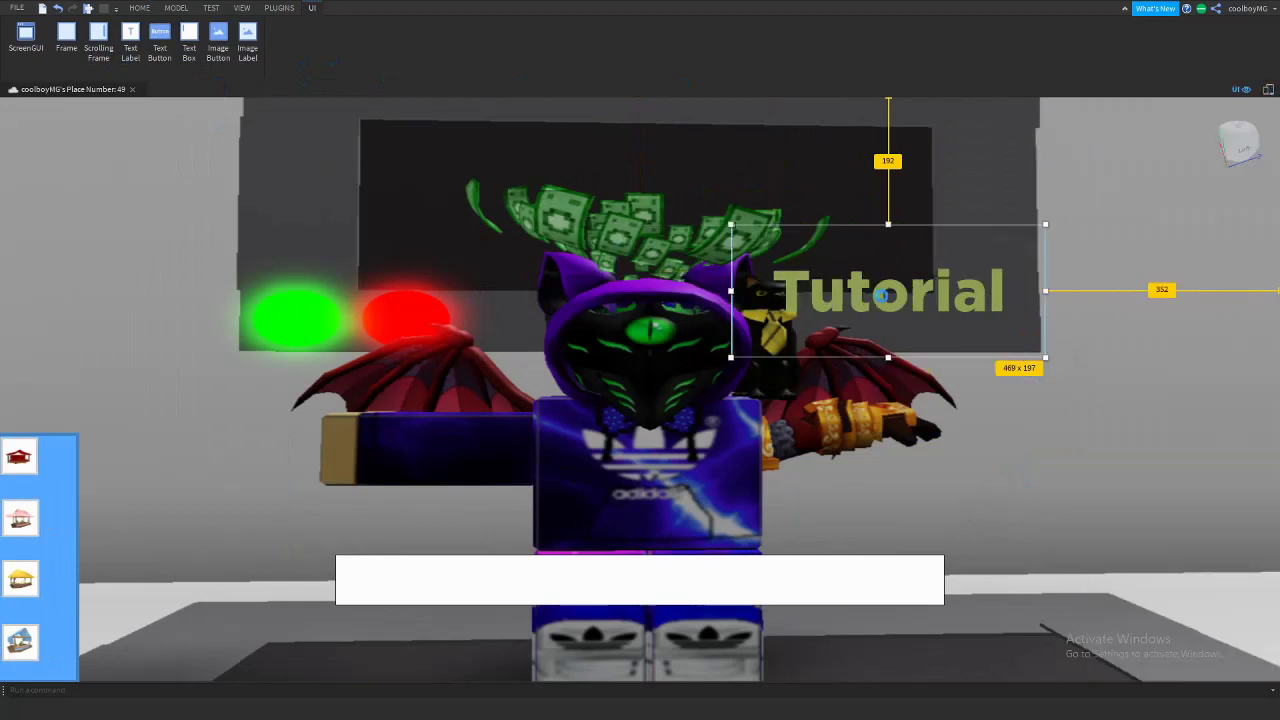
drag(882, 294, 636, 257)
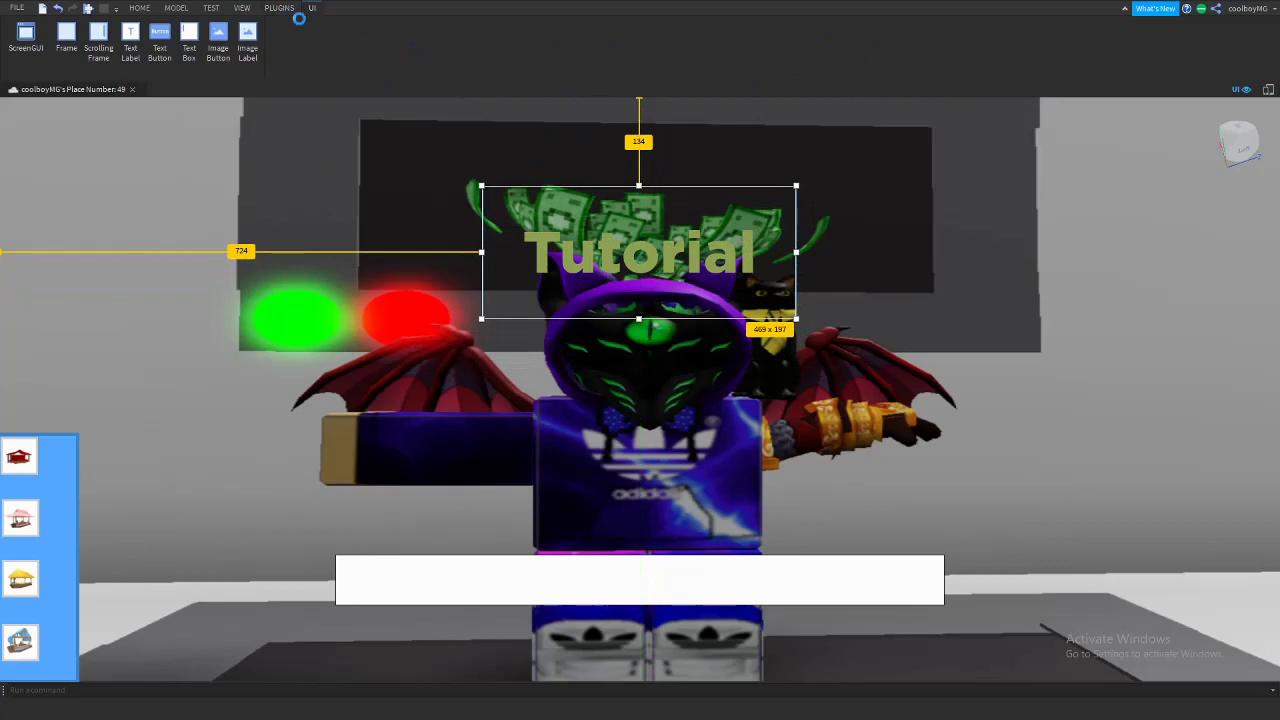
Show Properties and Explorer again and add a Frame inside the Loading frame.
click(241, 7)
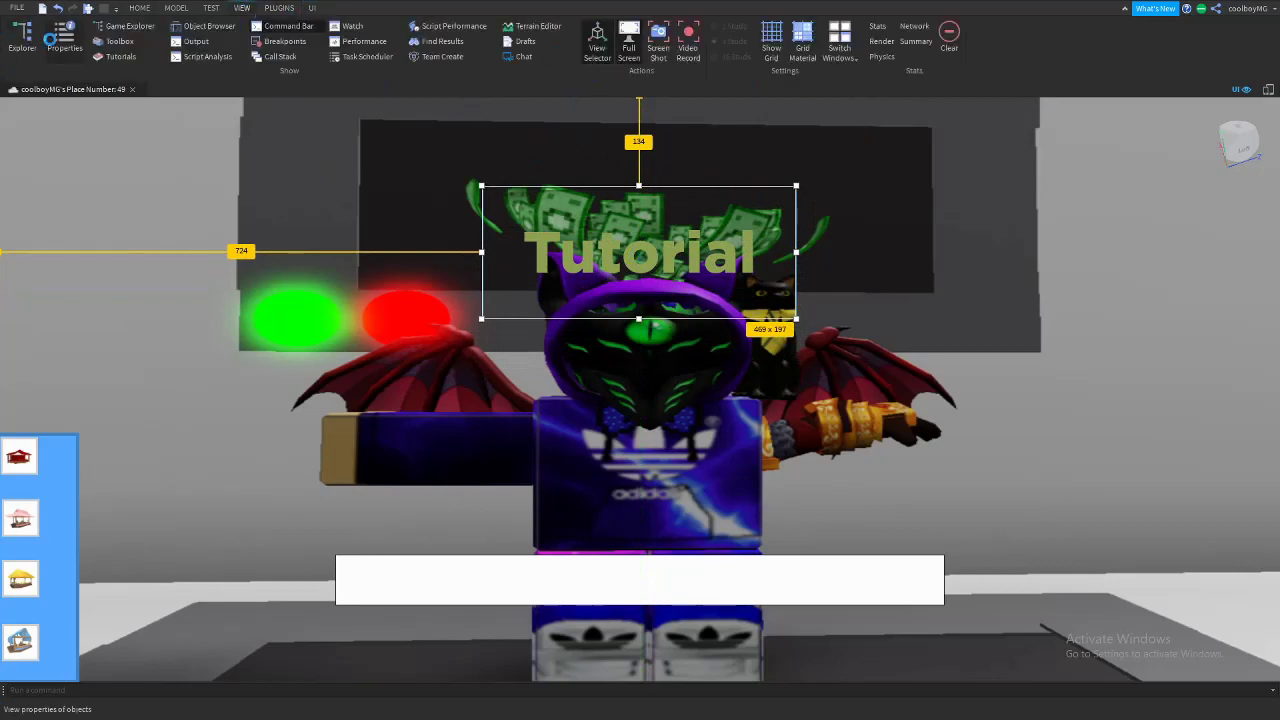
click(64, 42)
click(21, 42)
click(1117, 254)
click(1168, 267)
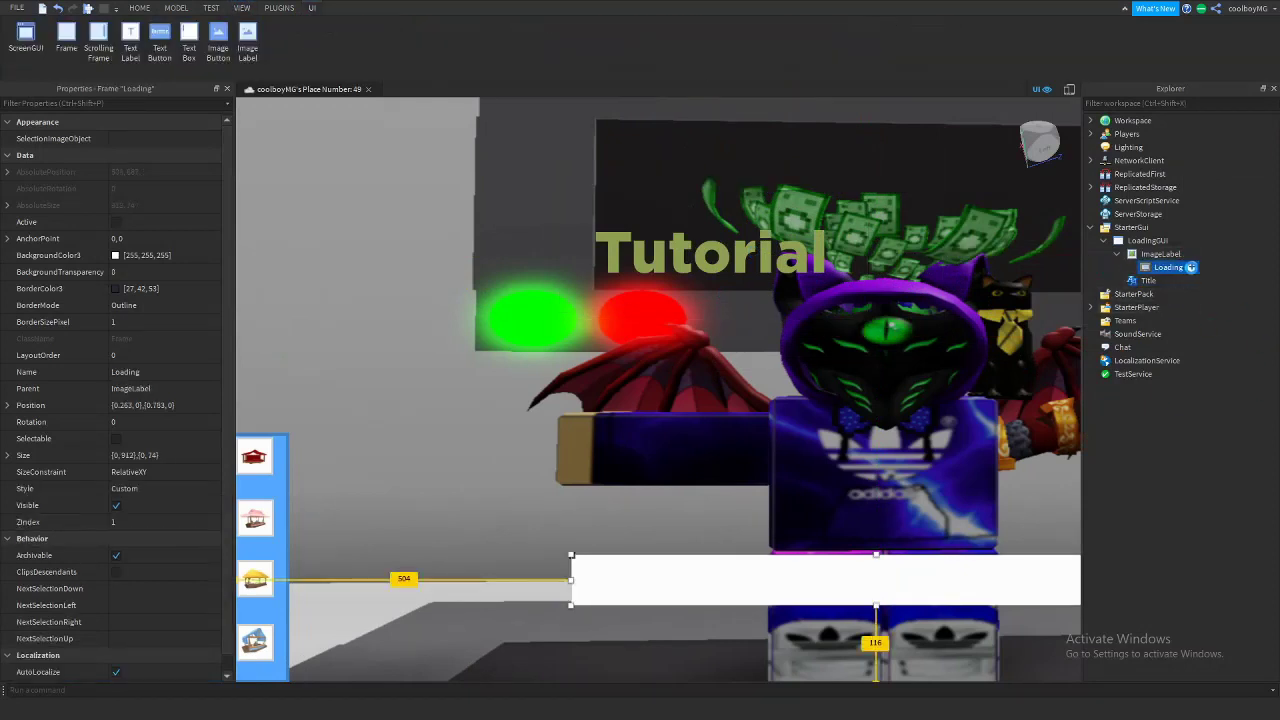
click(1190, 267)
click(1119, 366)
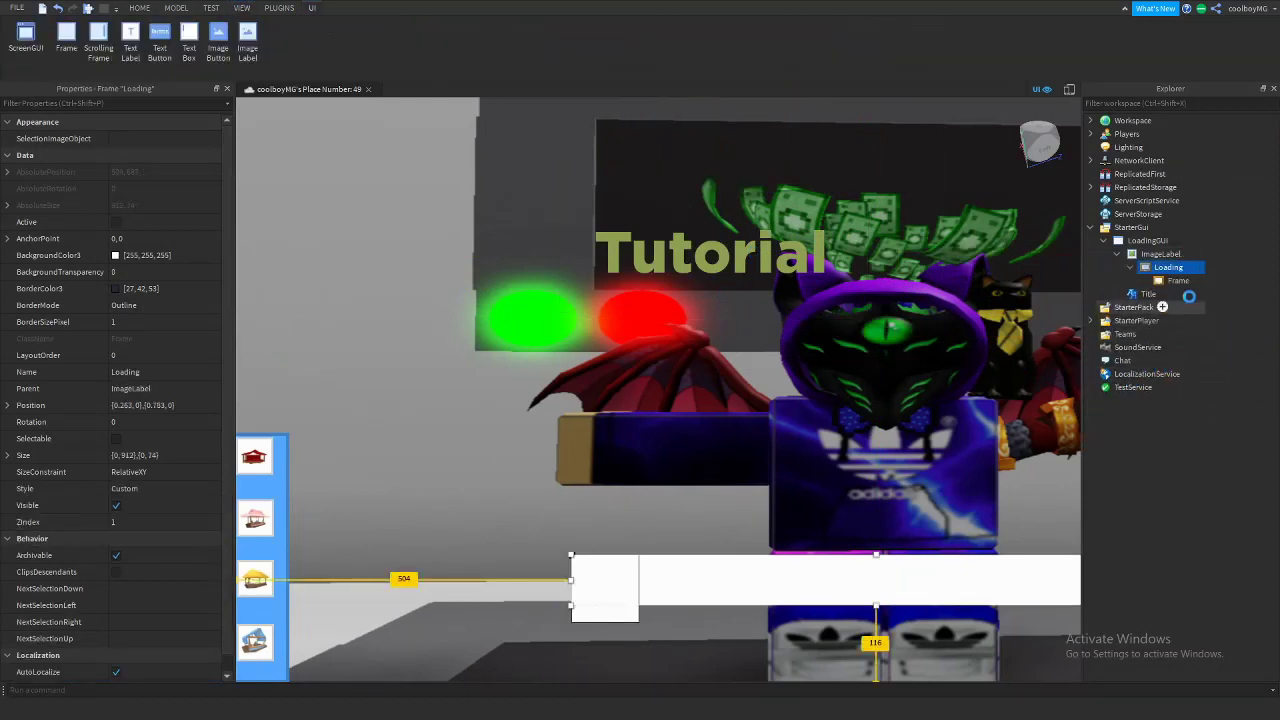
Rename the new Frame inside Loading as TickLoading.
right_click(1182, 281)
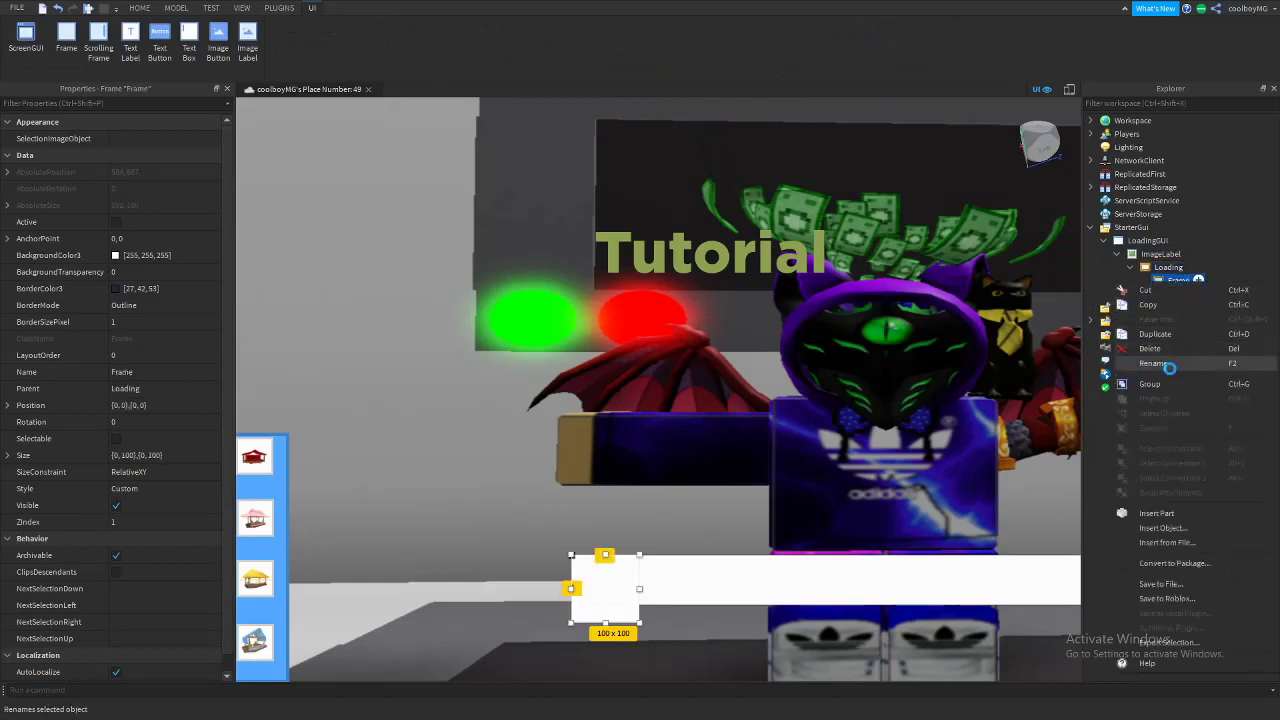
click(1274, 370)
key(BackSpace)
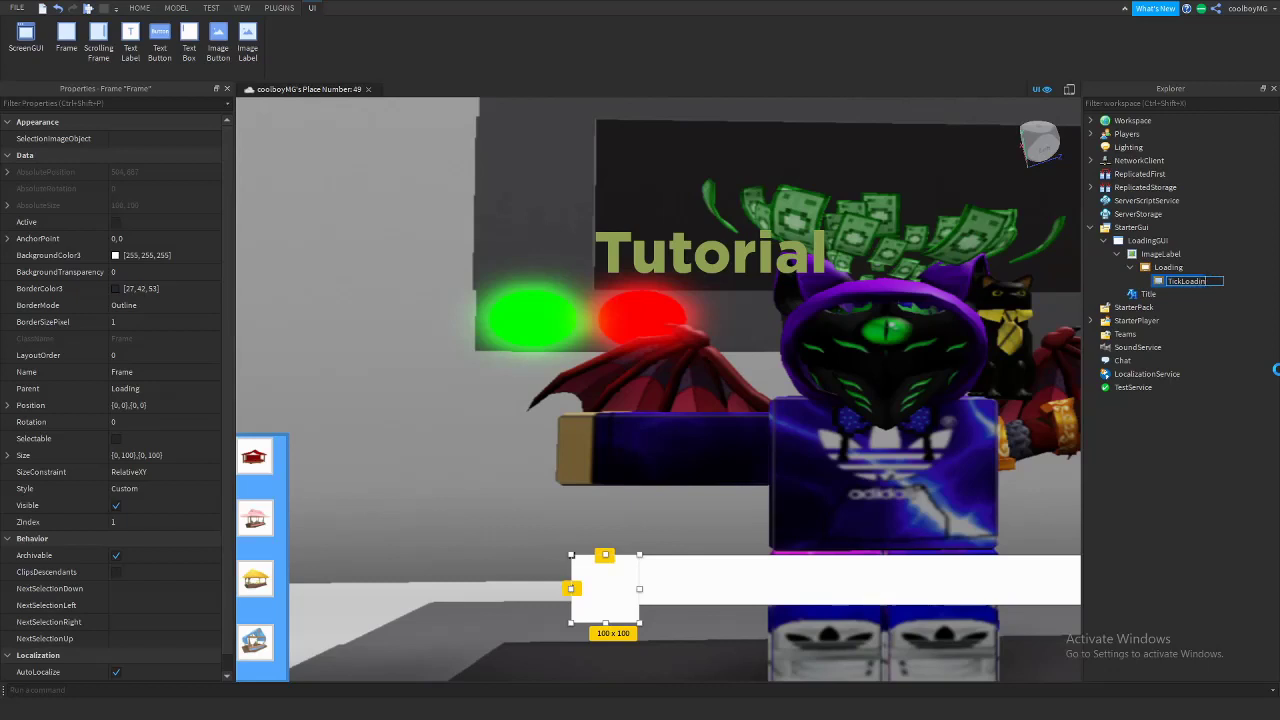
key(Return)
Set the TickLoading frame's size to {0, 6},{0, 74}.
click(134, 455)
click(134, 455)
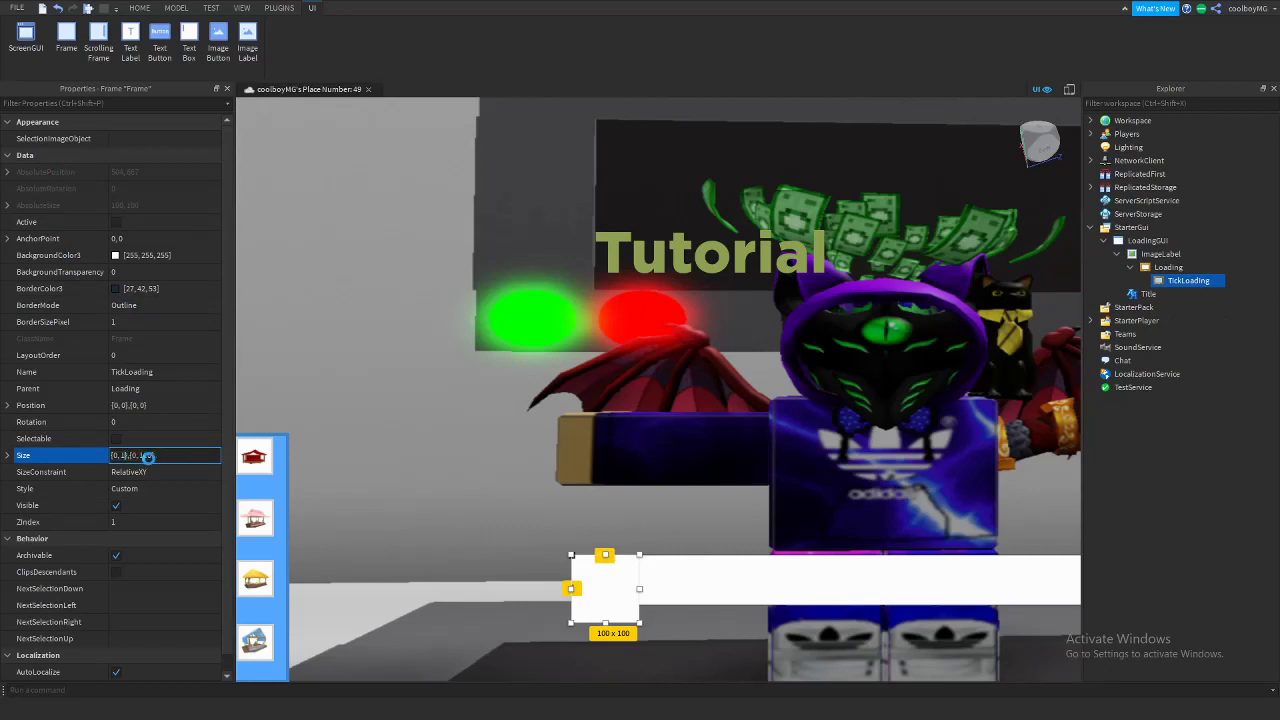
text(6)
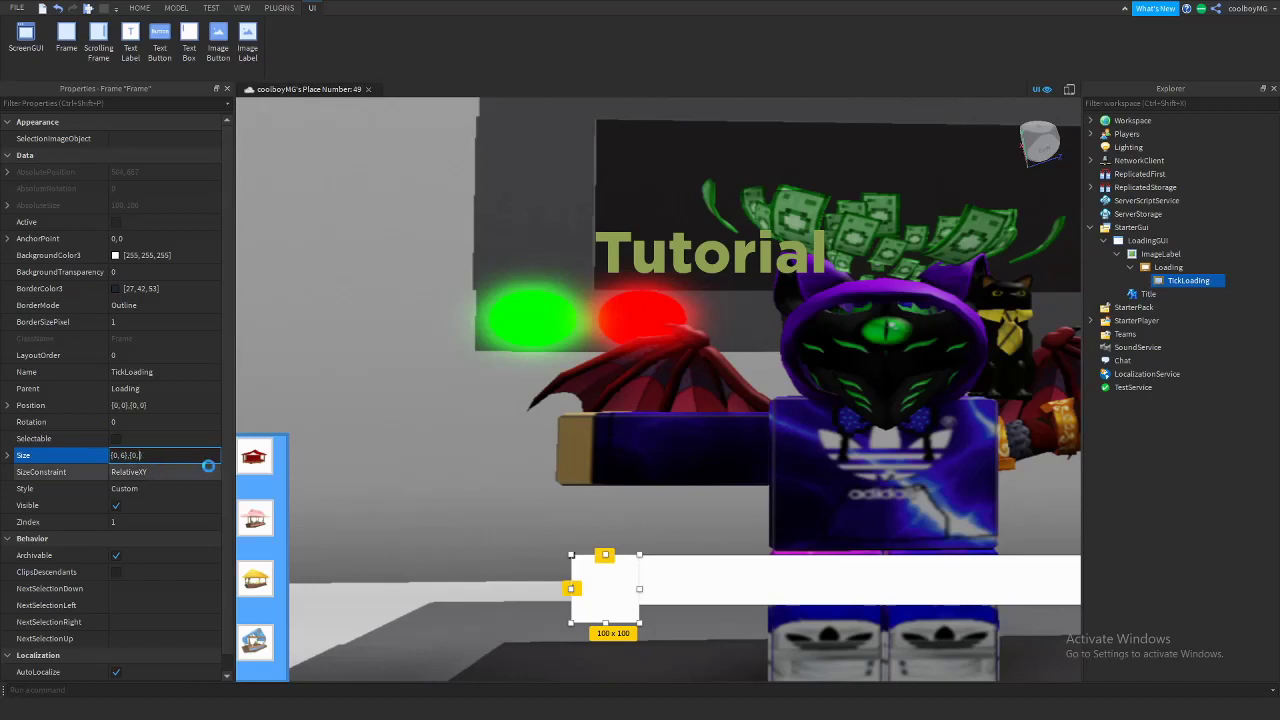
text(74)
key(Return)
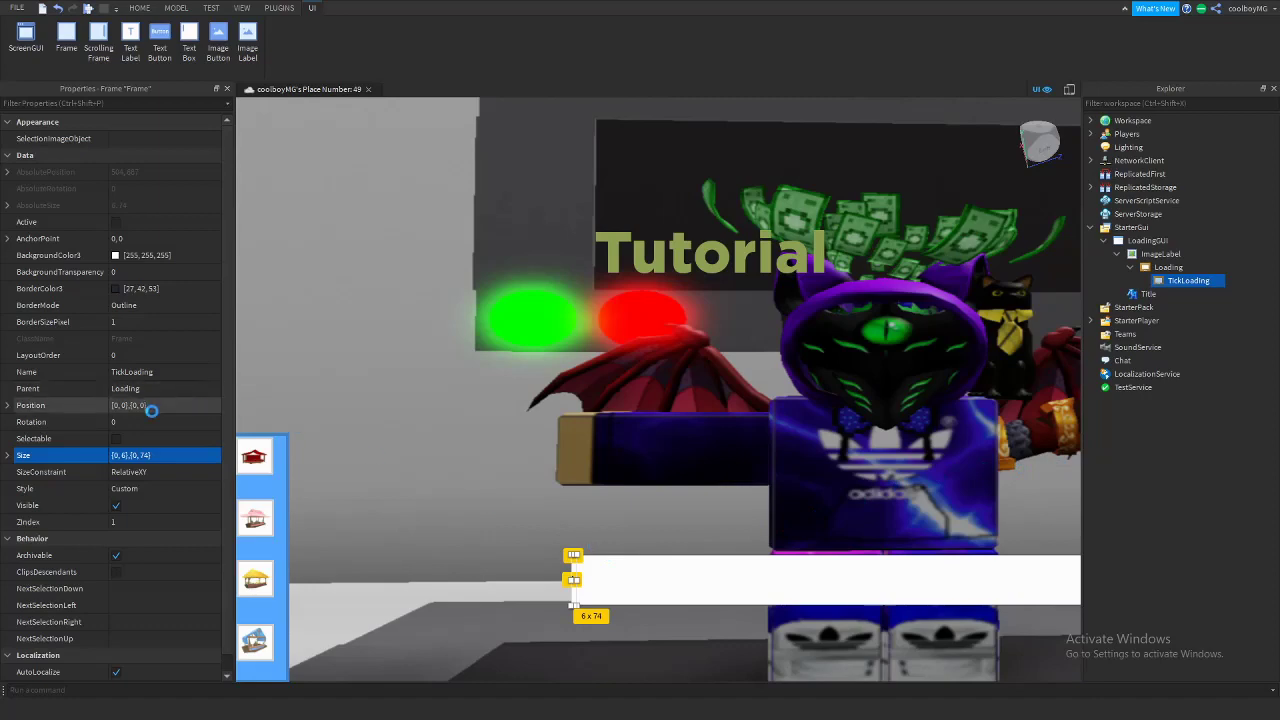
Set the TickLoading frame's BackgroundColor3 to bright green [0, 255, 0].
click(114, 256)
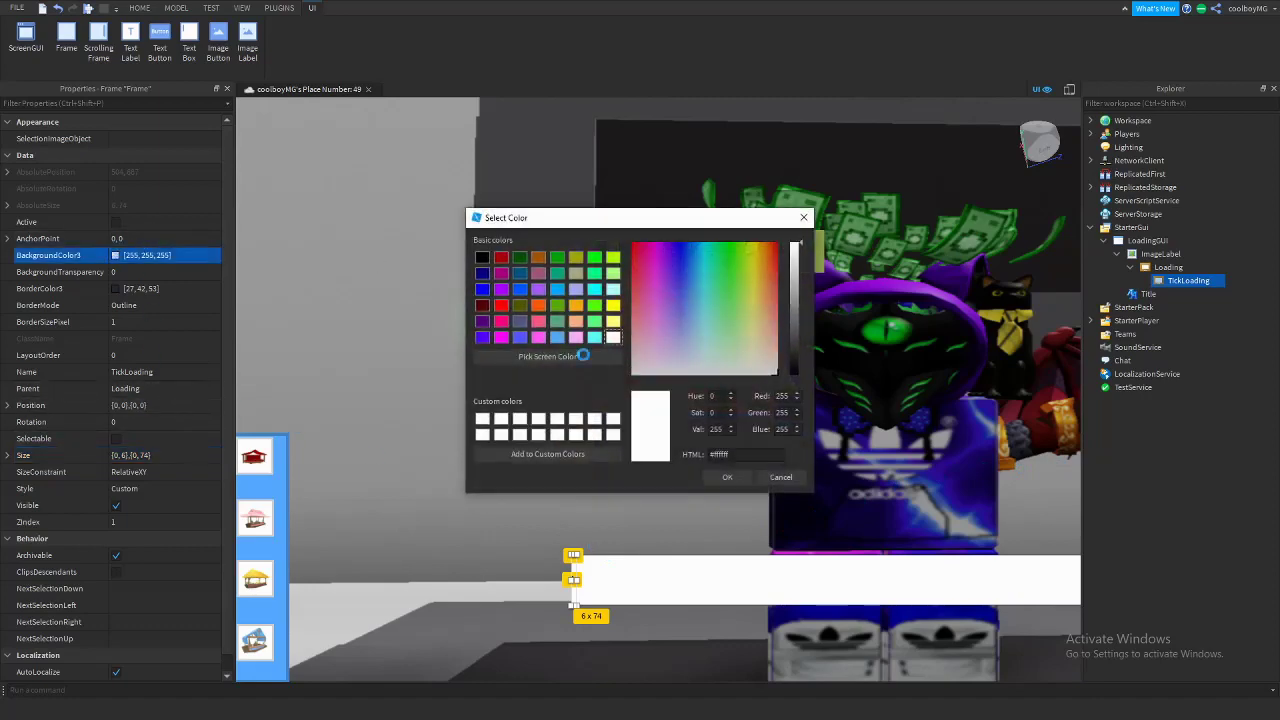
click(594, 257)
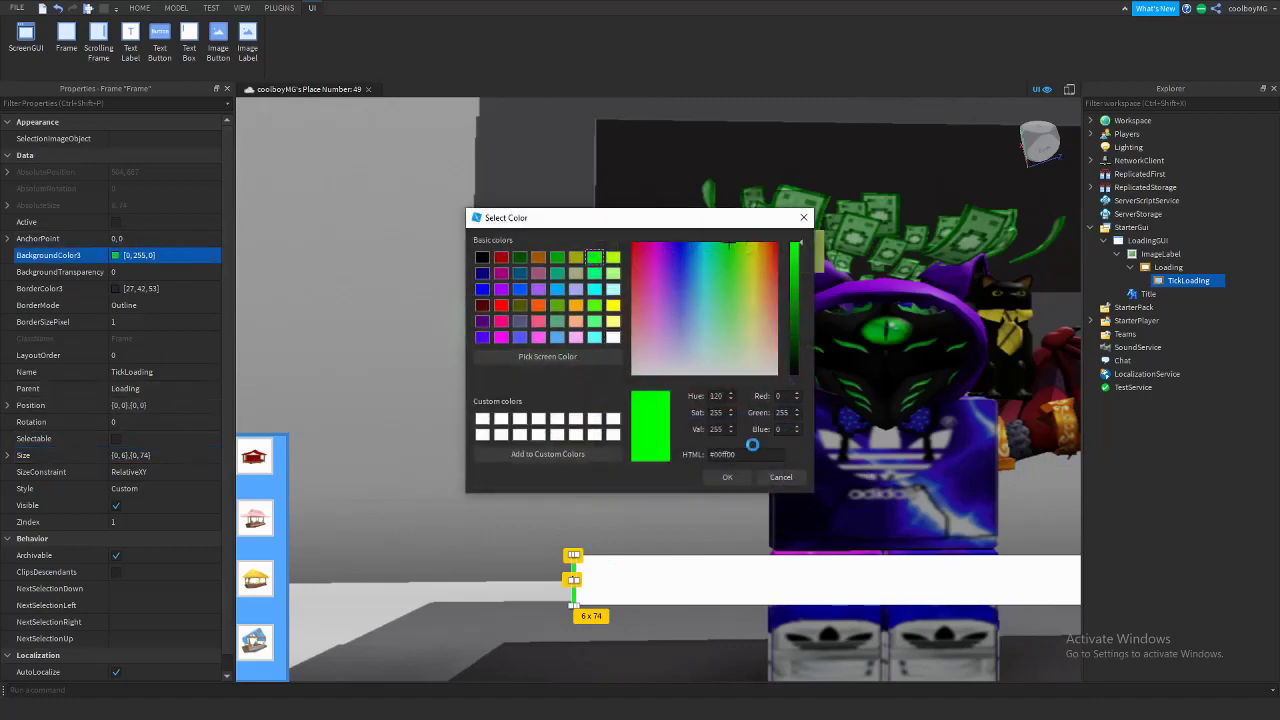
click(728, 477)
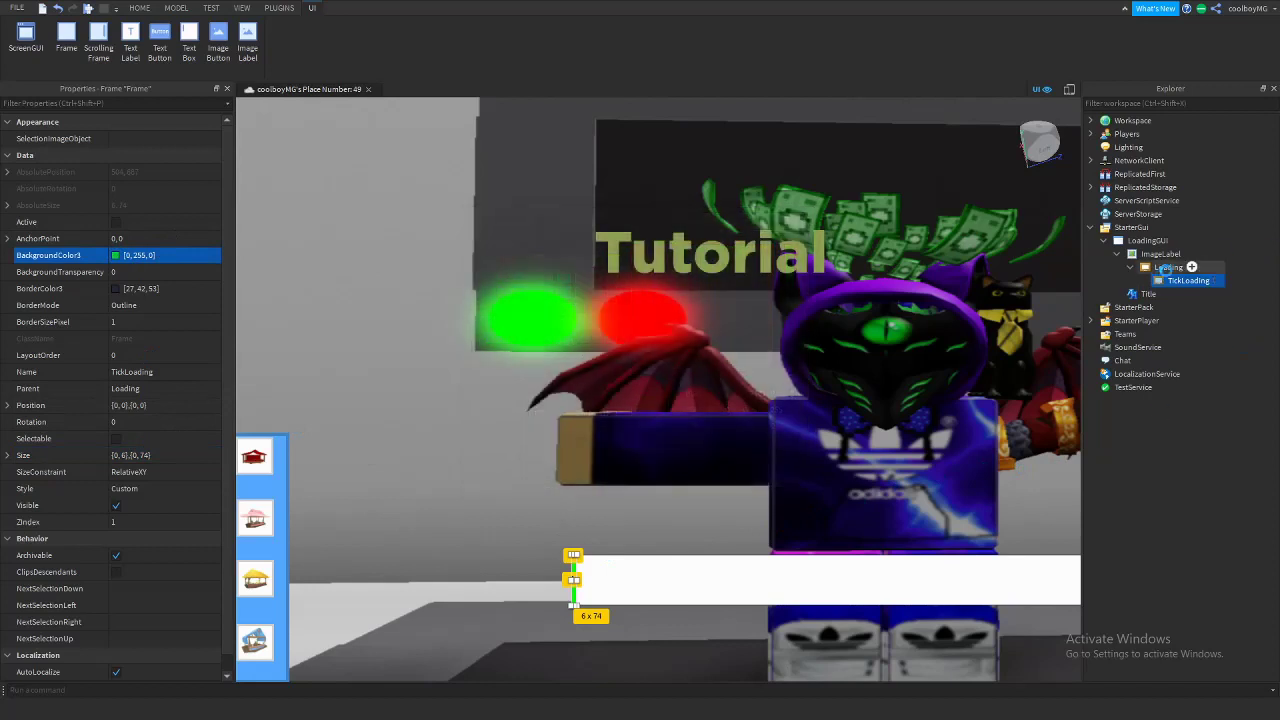
Set the Loading frame's BorderSizePixel to 6.
click(1168, 267)
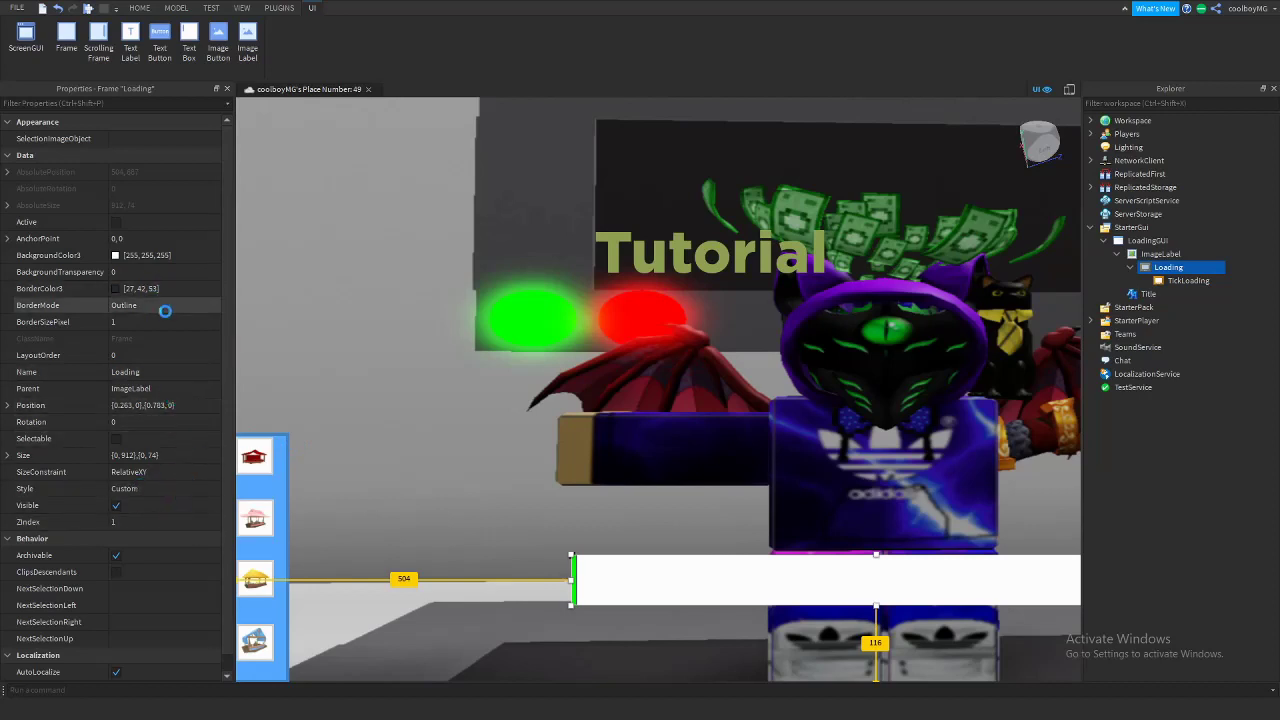
click(150, 321)
click(152, 327)
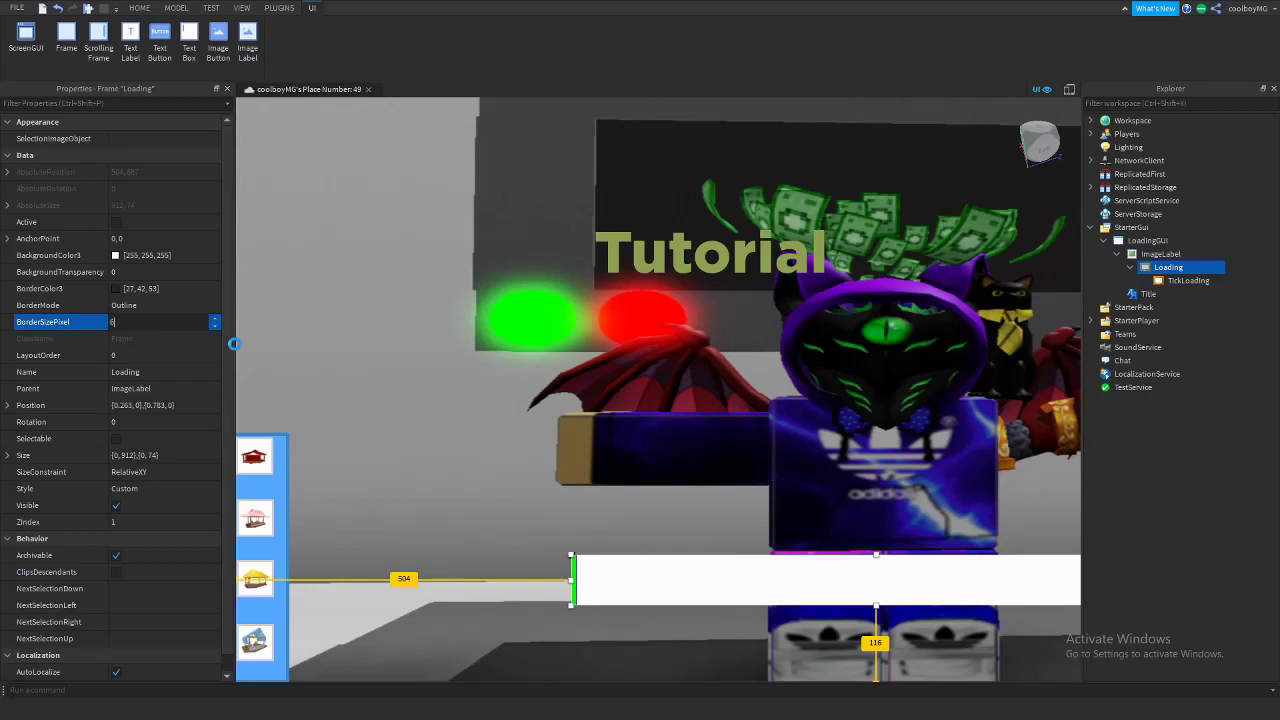
key(Return)
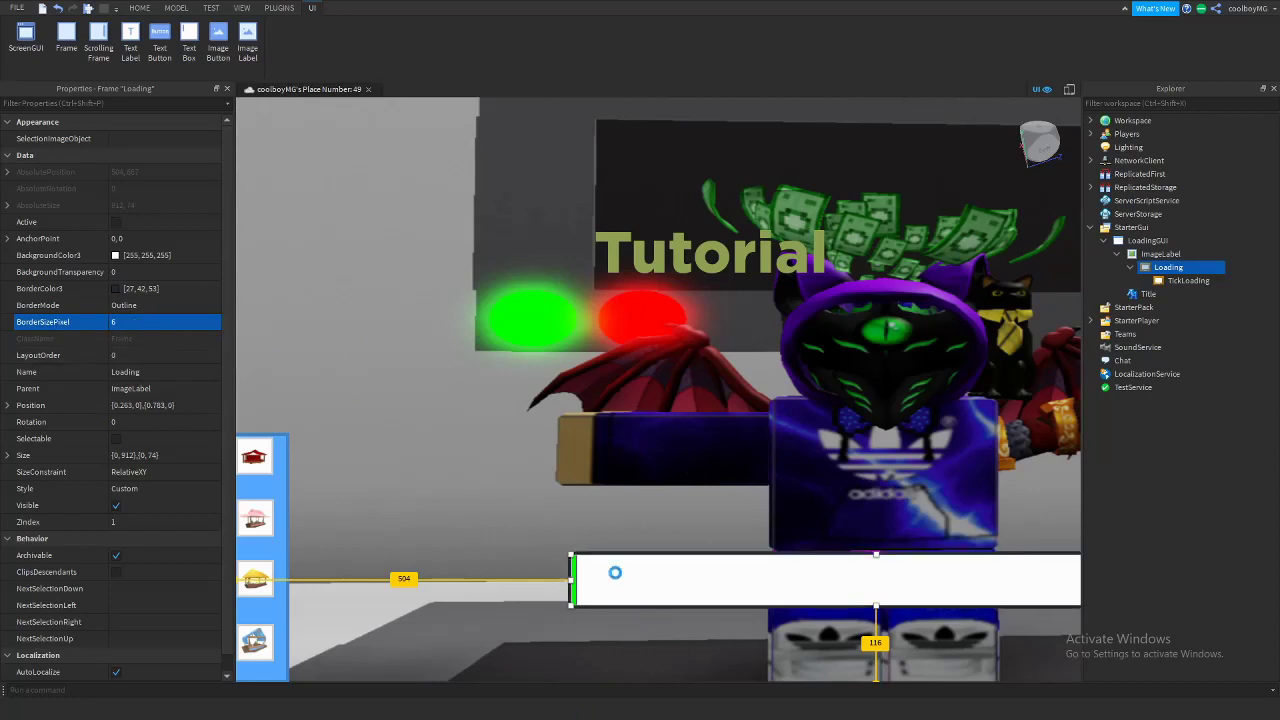
Insert a LocalScript into the TickLoading frame.
click(1190, 281)
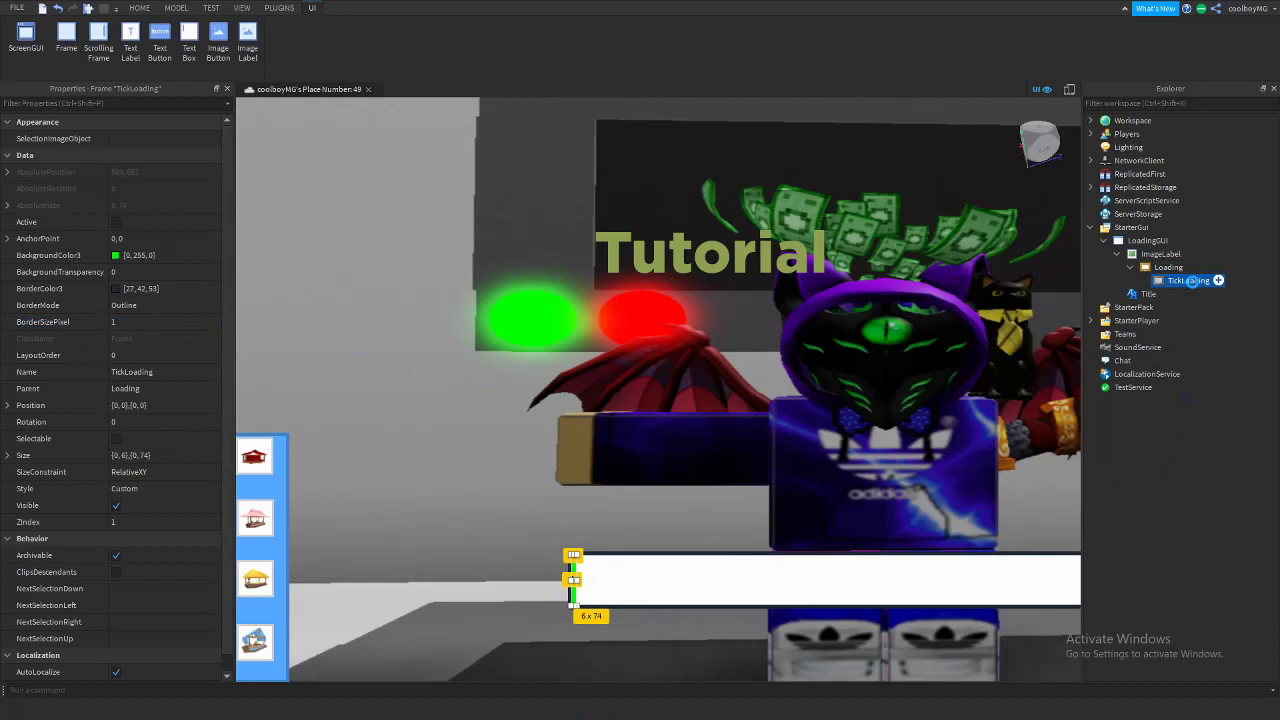
click(1218, 280)
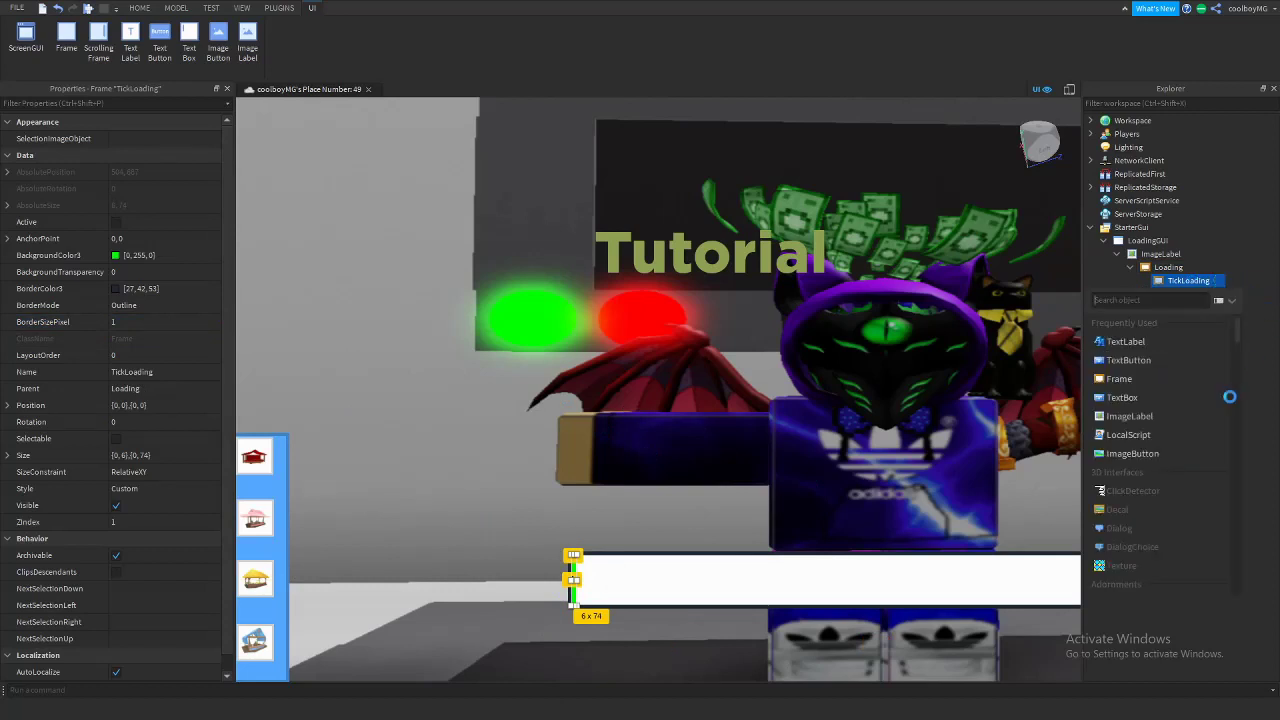
click(1122, 434)
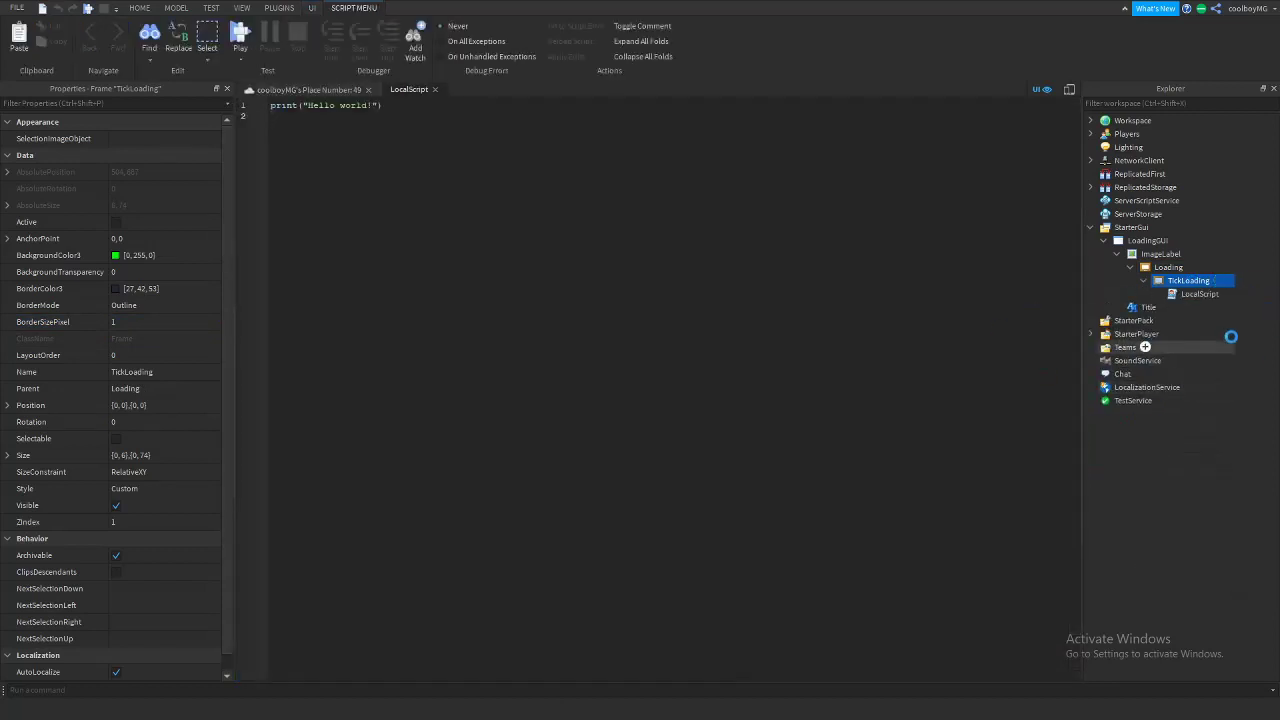
Replace the LocalScript's default print line with the copied loading script that picks math.random(1,3) and tweens the bar's size.
drag(388, 106, 259, 102)
key(BackSpace)
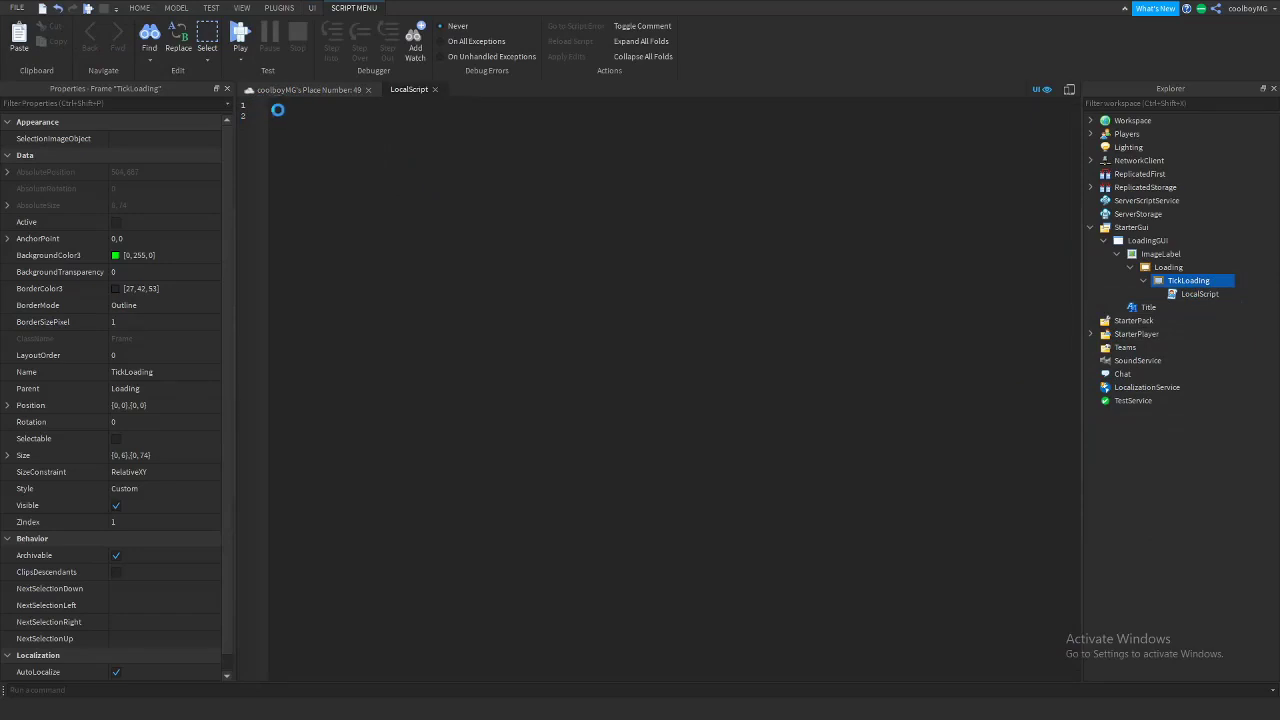
right_click(277, 102)
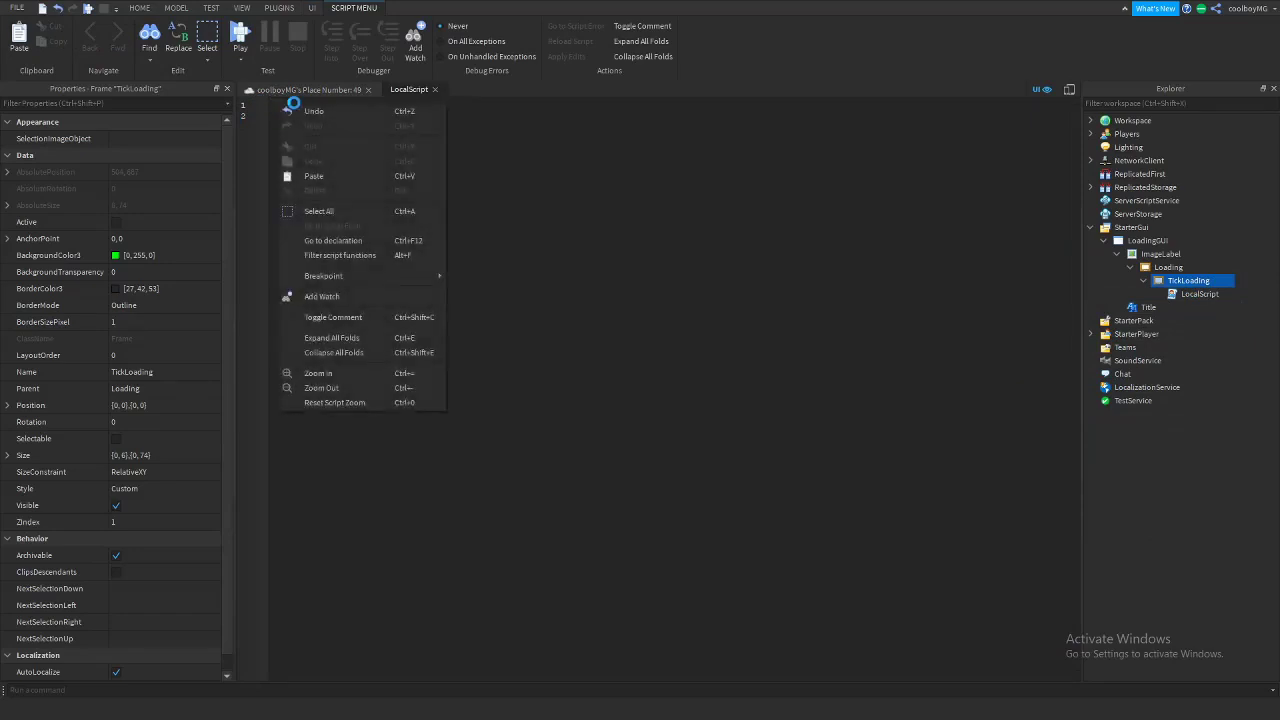
click(331, 174)
scroll(420, 220, up, 1)
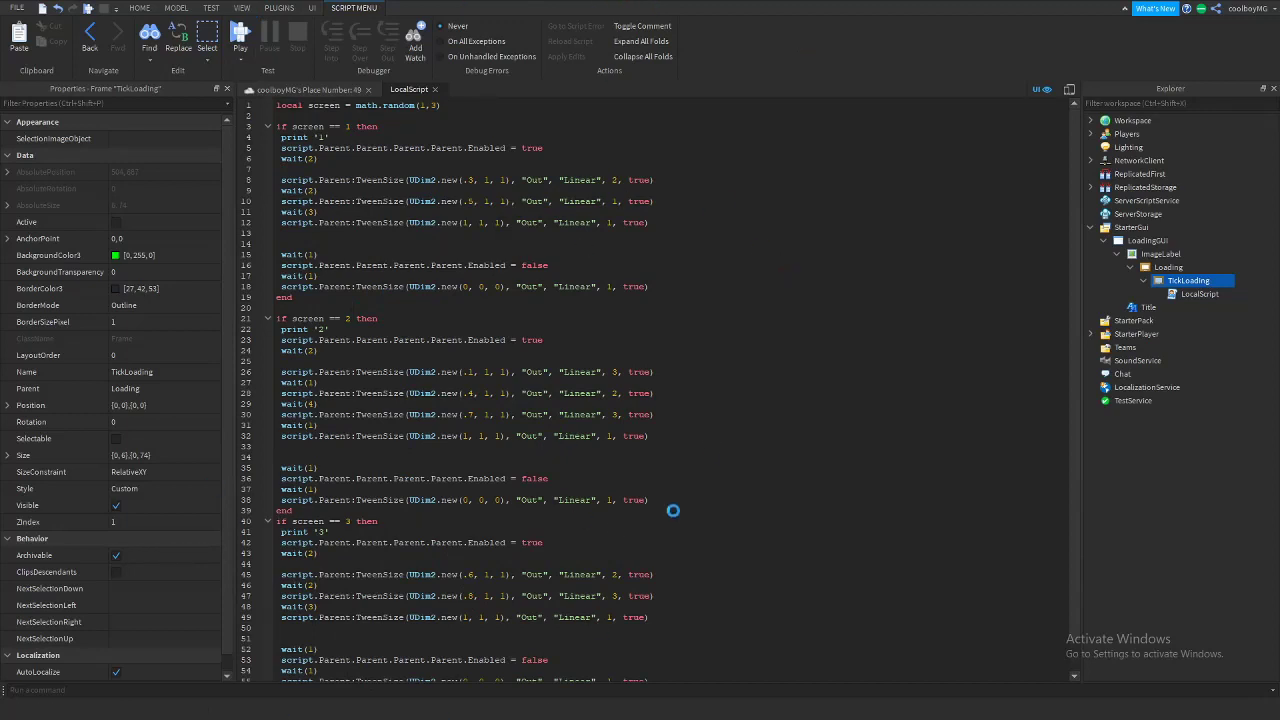
drag(274, 105, 782, 667)
click(870, 383)
scroll(716, 428, up, 1)
Return to the place view, hide the Explorer and Properties windows, and move the Tutorial title down to about 150 px below the top edge.
click(313, 90)
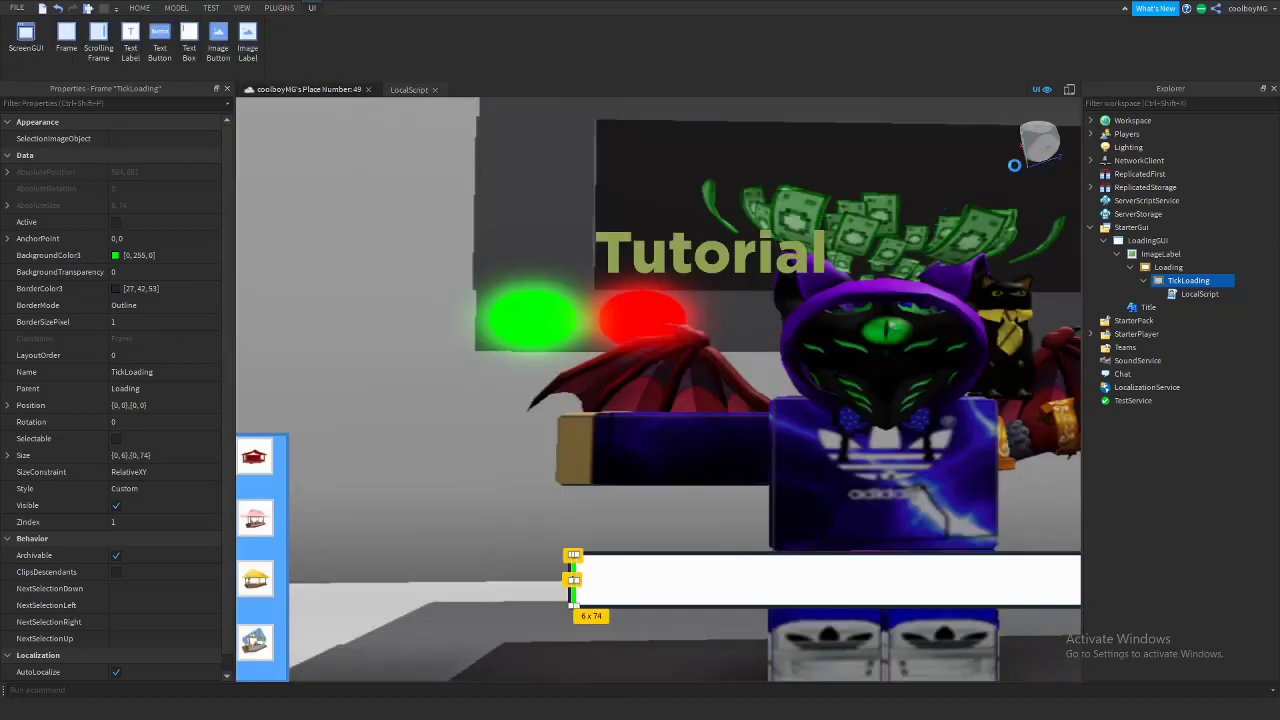
click(1272, 89)
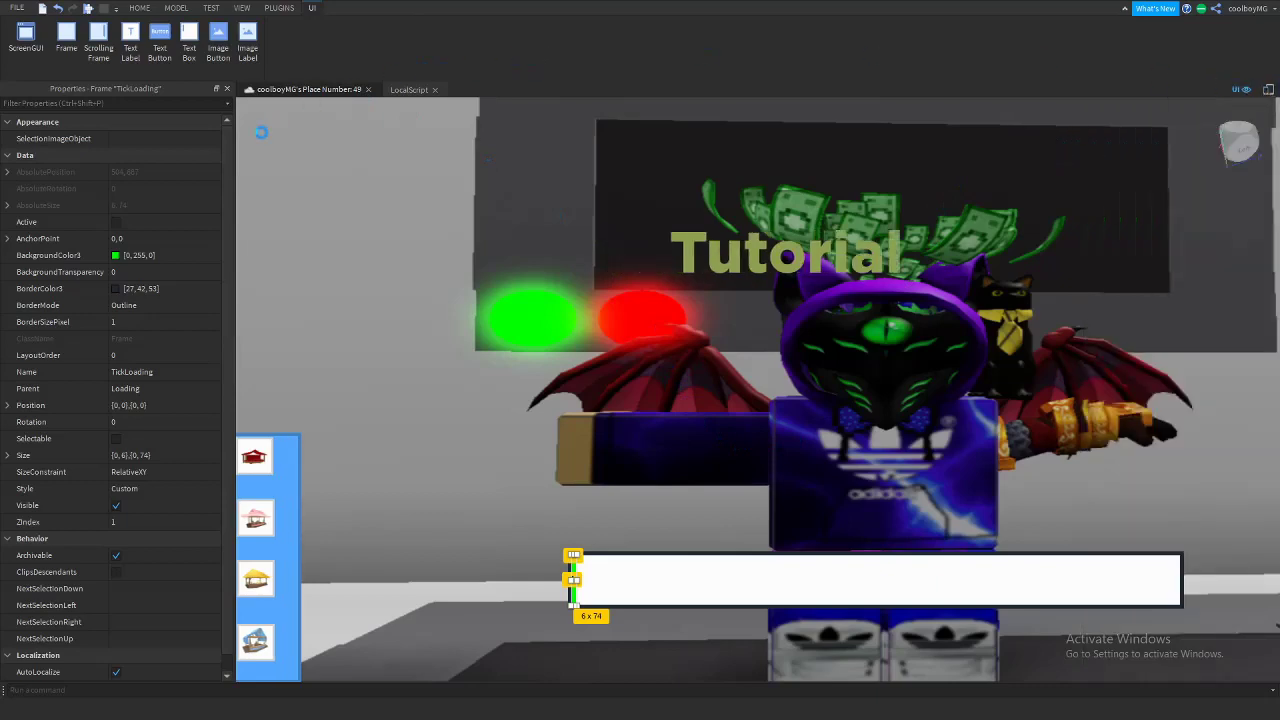
click(226, 89)
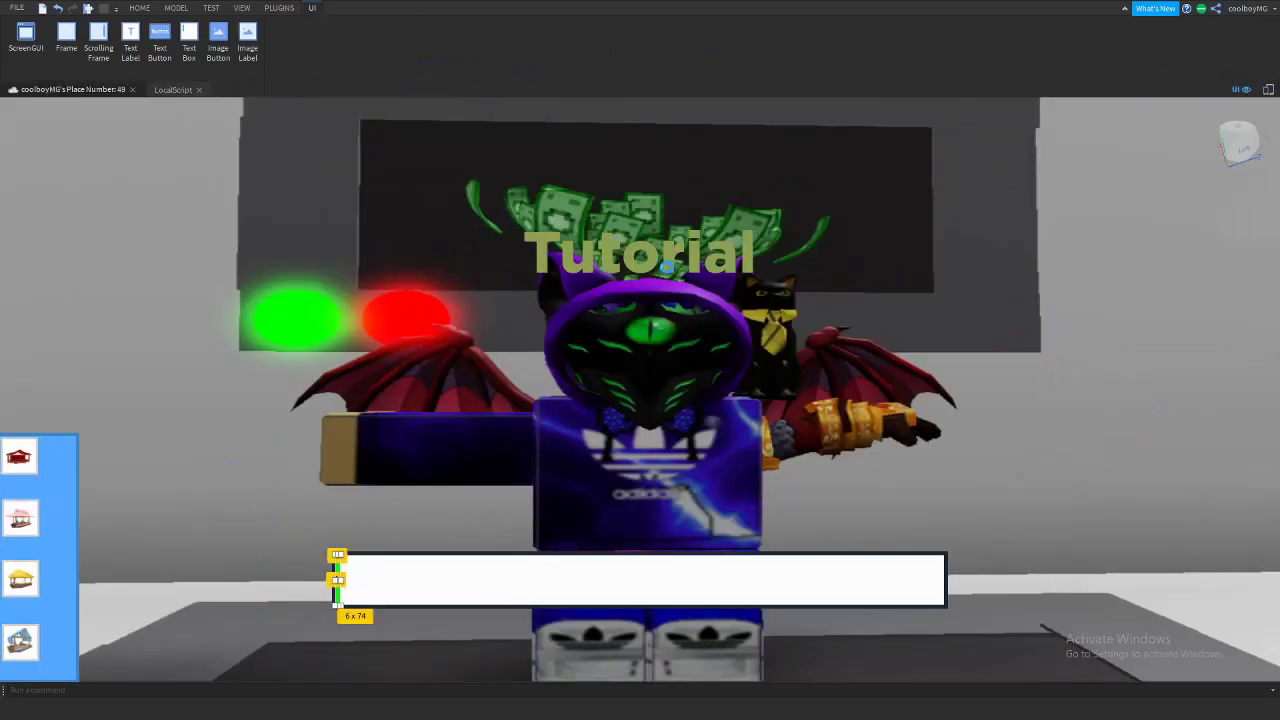
click(667, 262)
drag(667, 237, 667, 248)
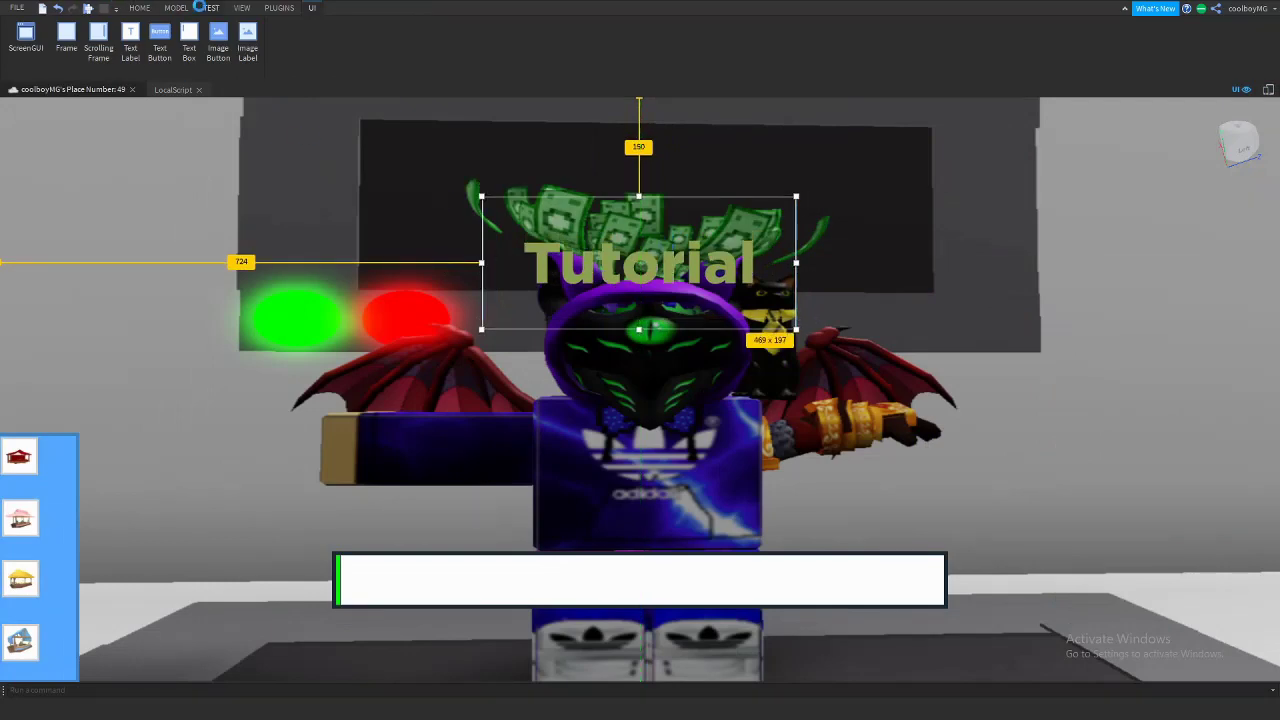
Add a TextLabel to LoadingGUI and place it just above the left end of the loading bar.
click(241, 7)
click(22, 40)
click(63, 40)
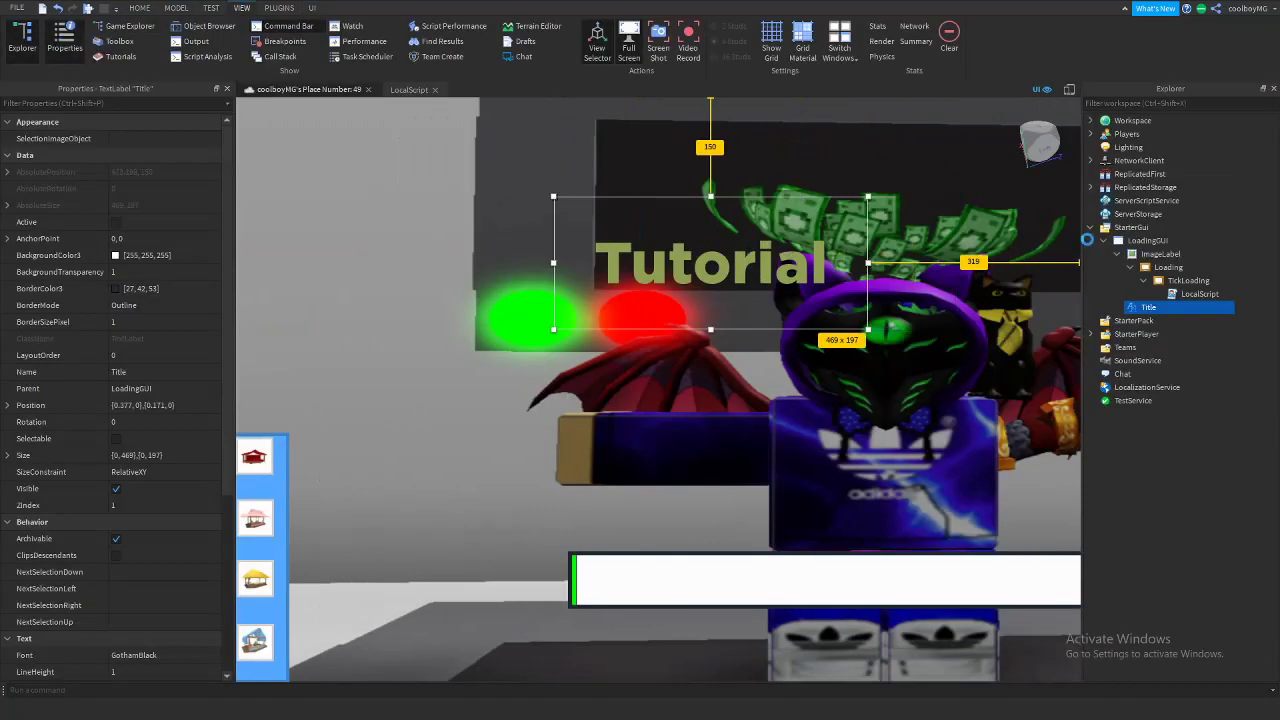
right_click(1093, 240)
click(1062, 264)
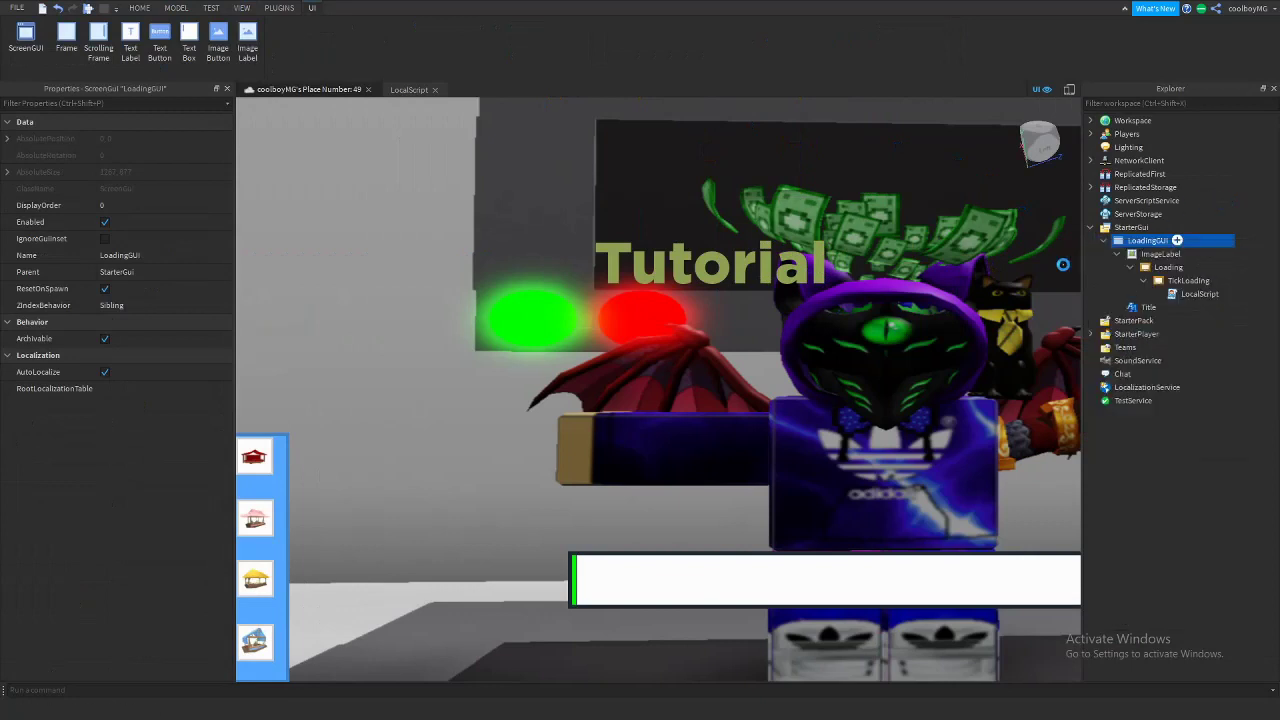
click(1178, 240)
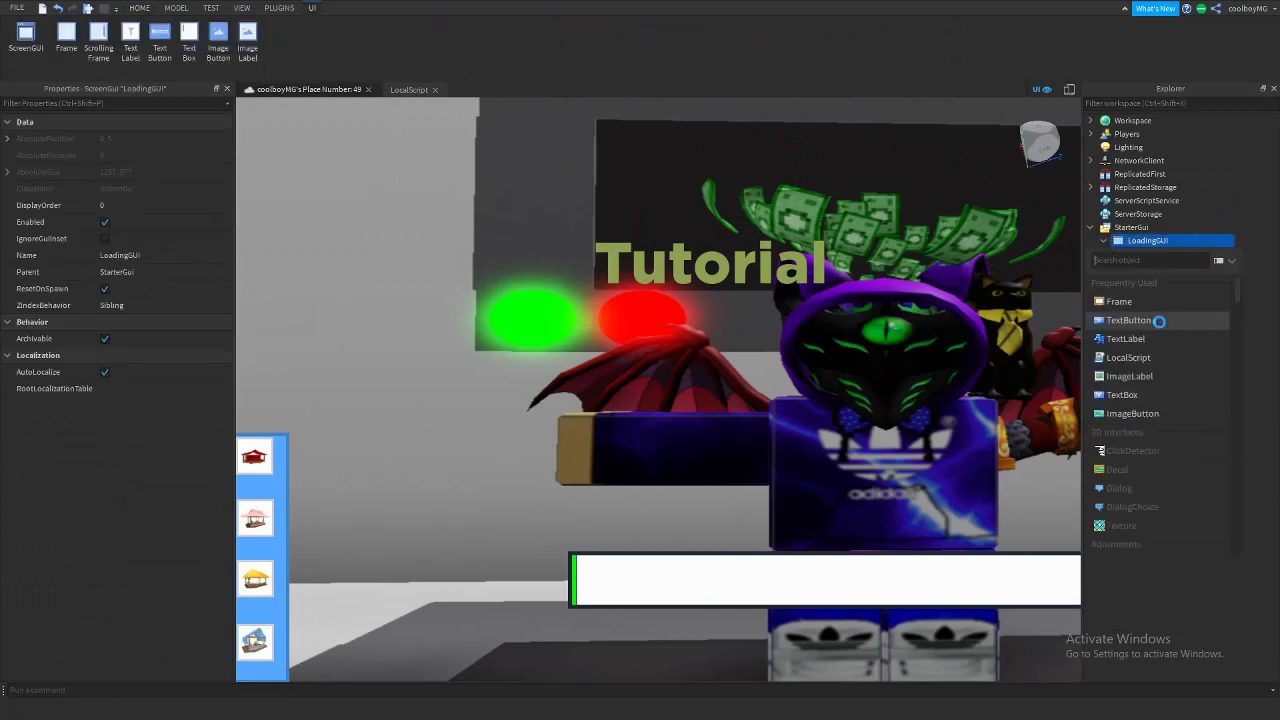
click(1126, 338)
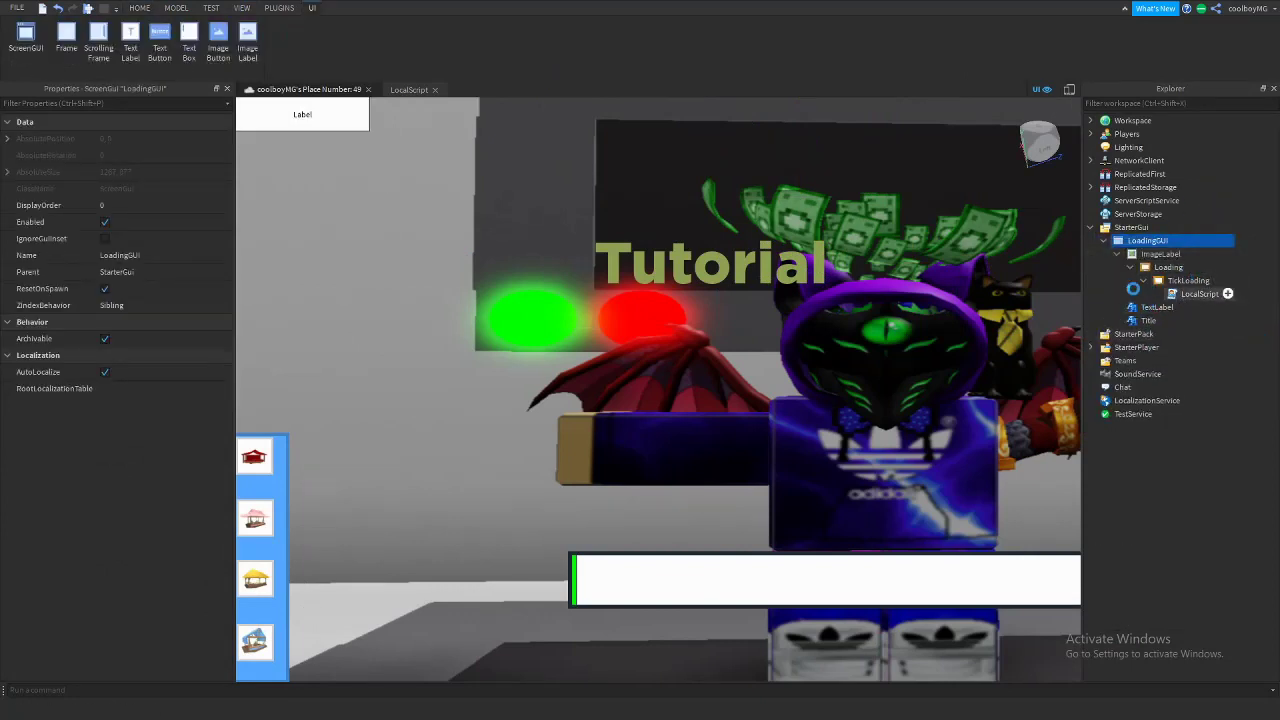
drag(333, 118, 664, 537)
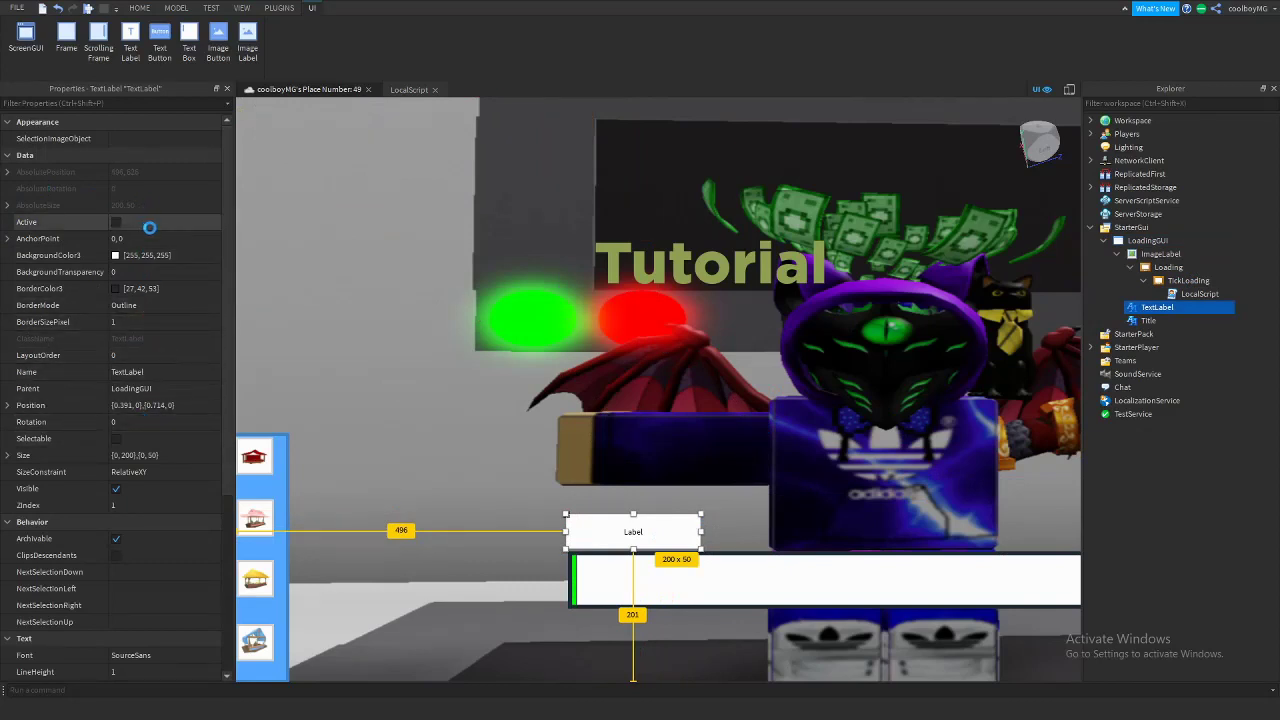
Set the new TextLabel's font to GothamBlack.
scroll(152, 230, down, 3)
scroll(199, 589, down, 1)
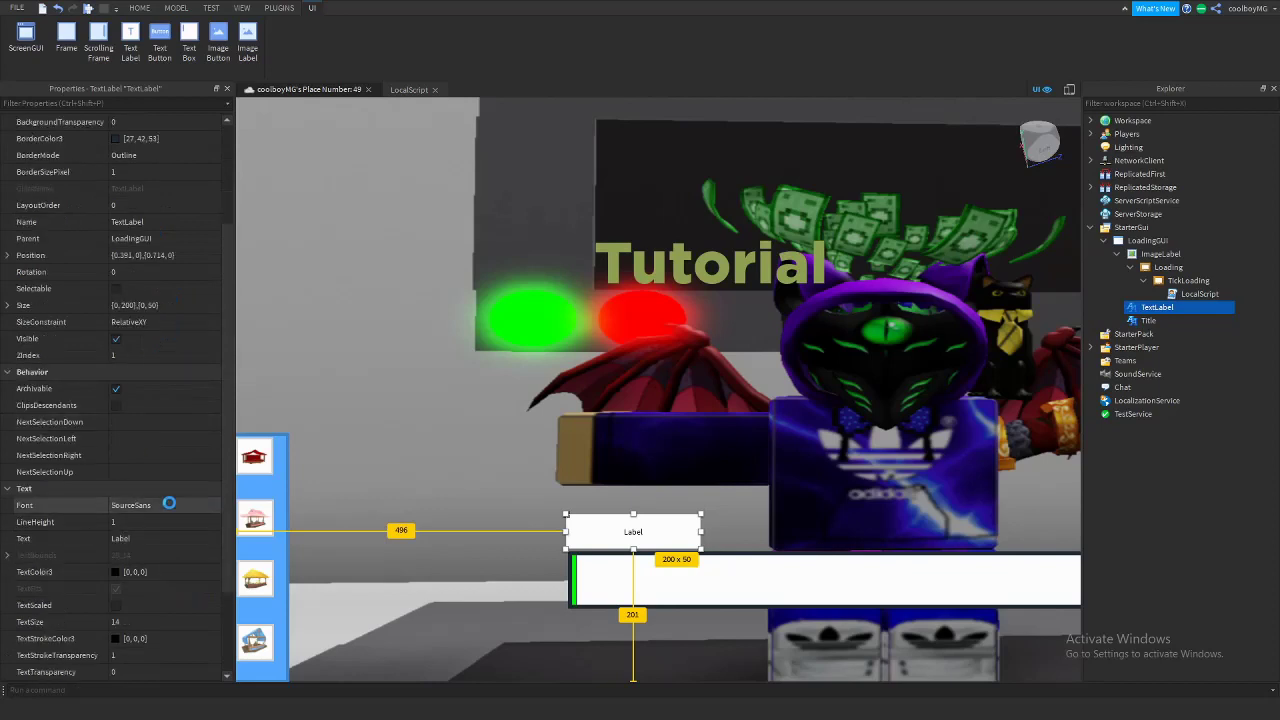
click(167, 505)
click(200, 504)
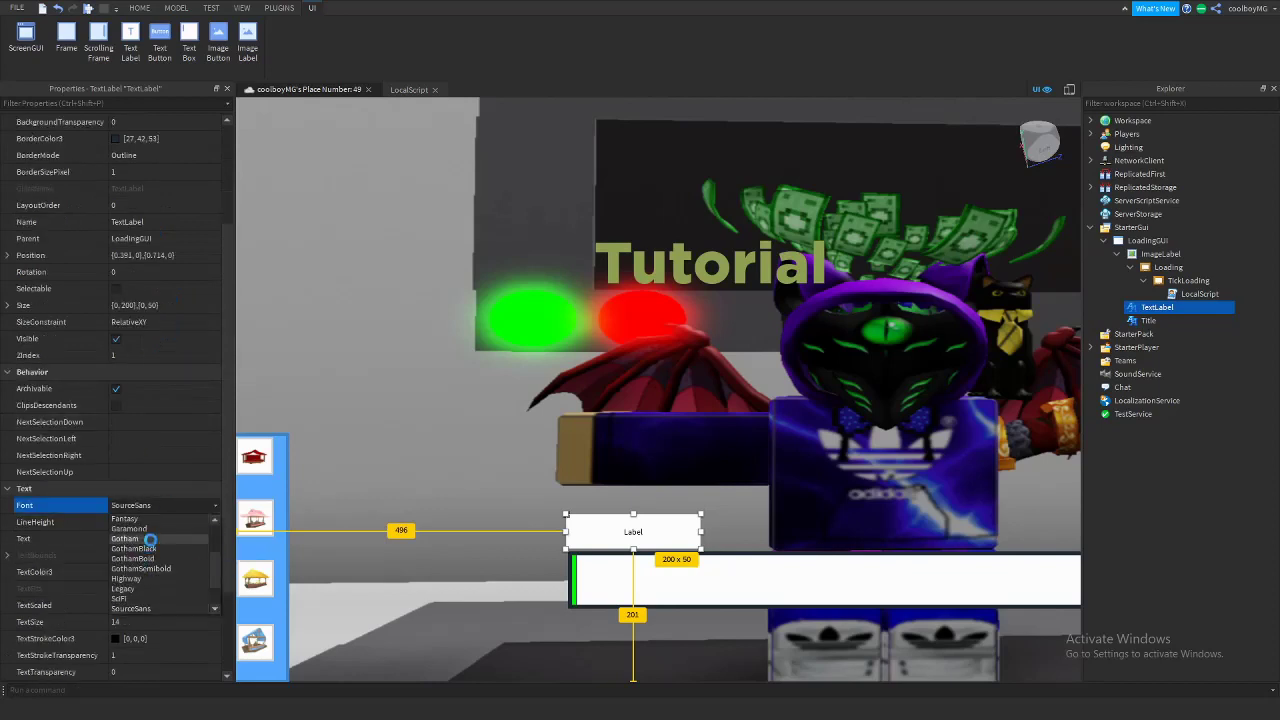
click(140, 548)
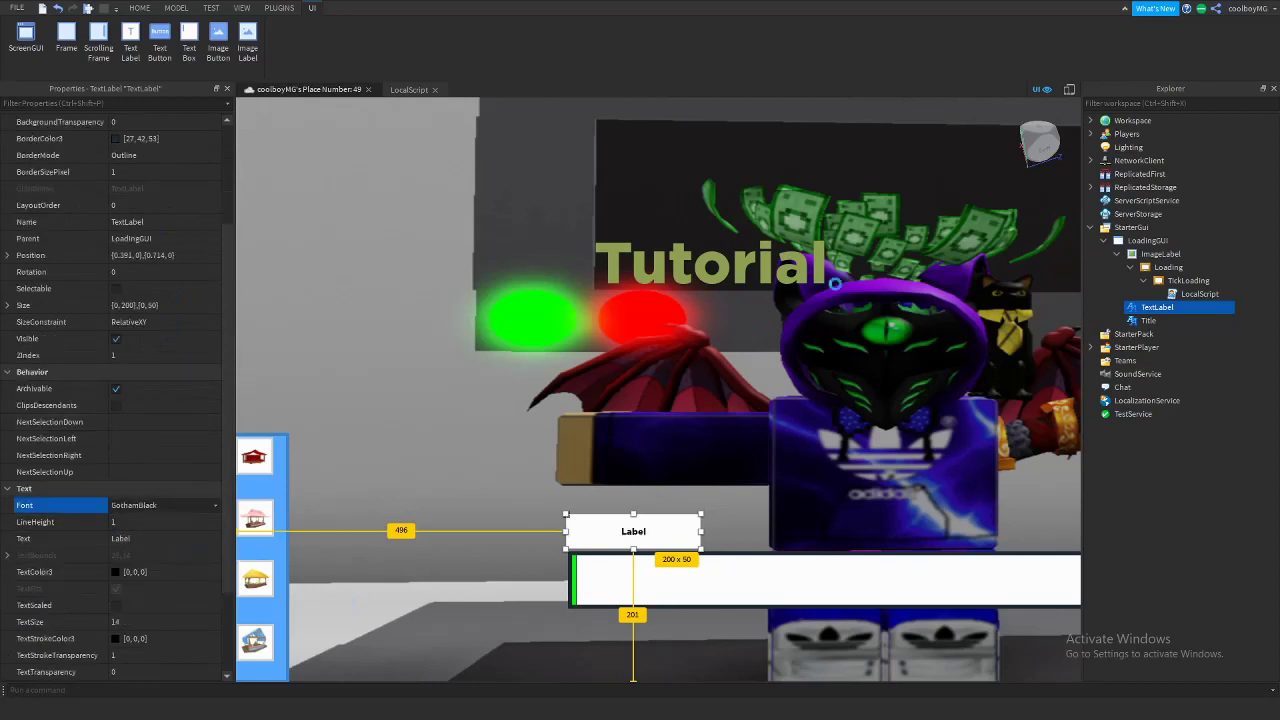
Set the TextLabel's text to "Loading ..." and enable TextScaled.
click(150, 540)
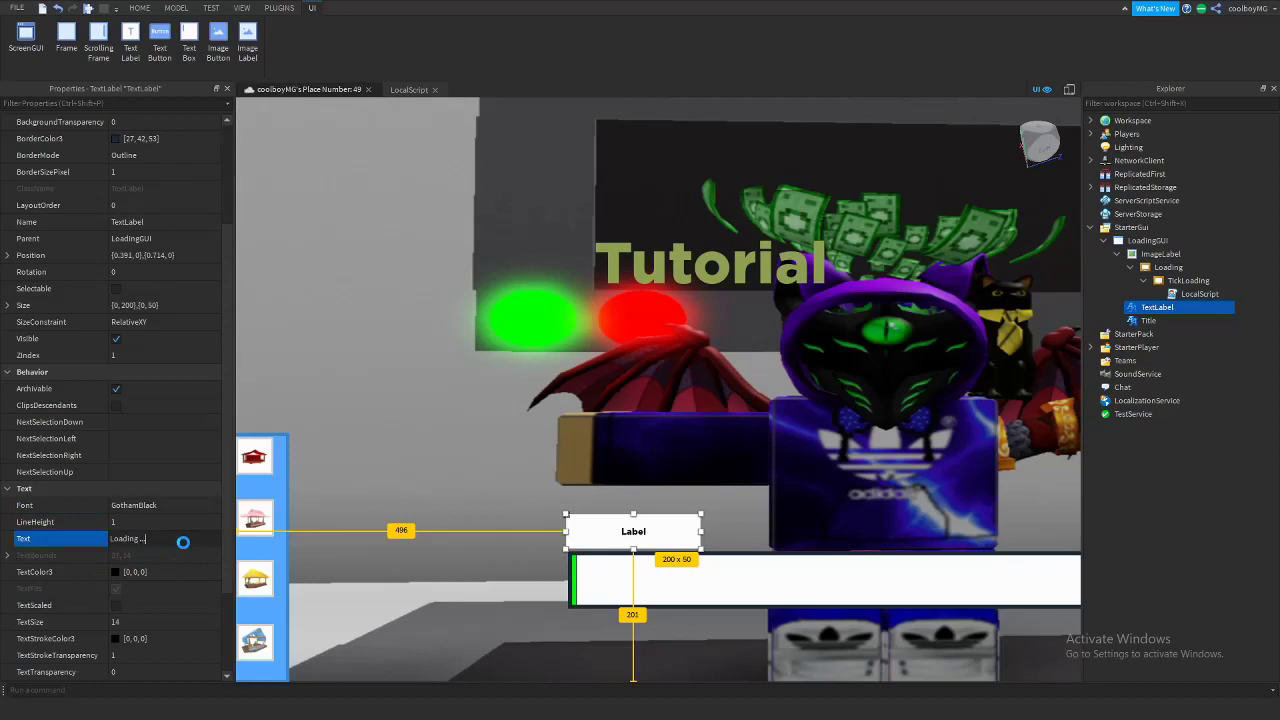
key(Return)
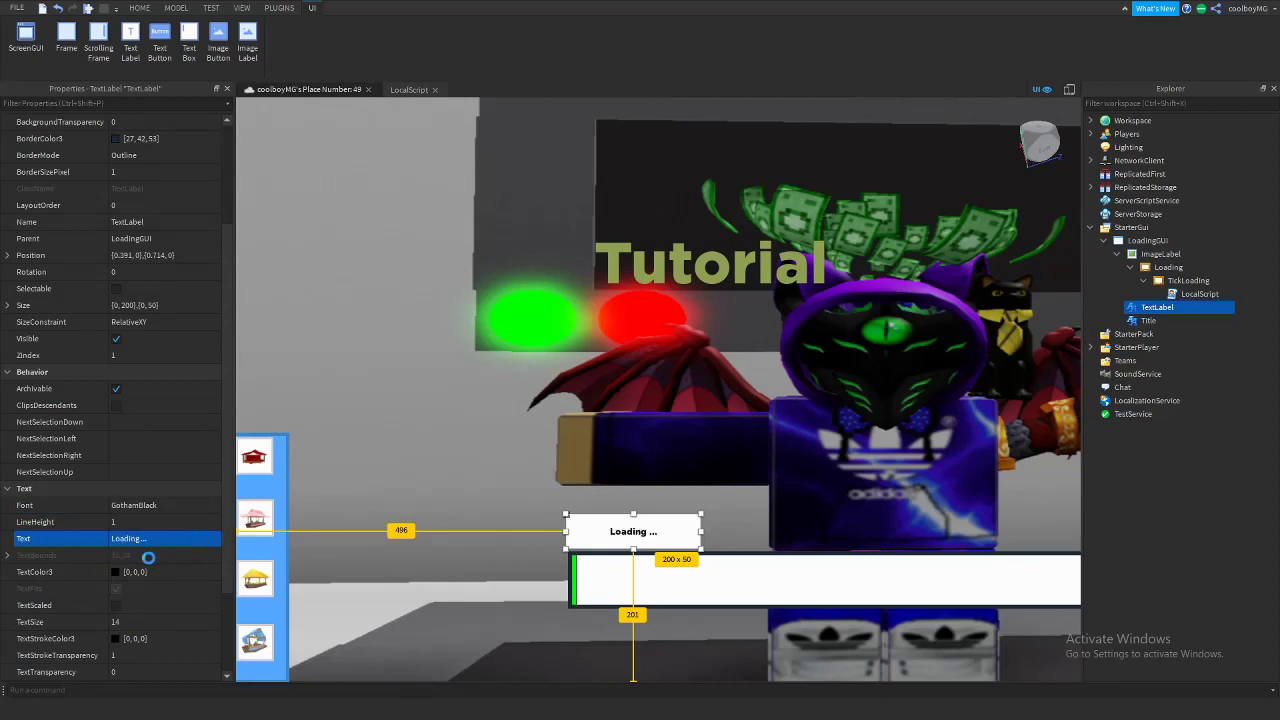
click(116, 605)
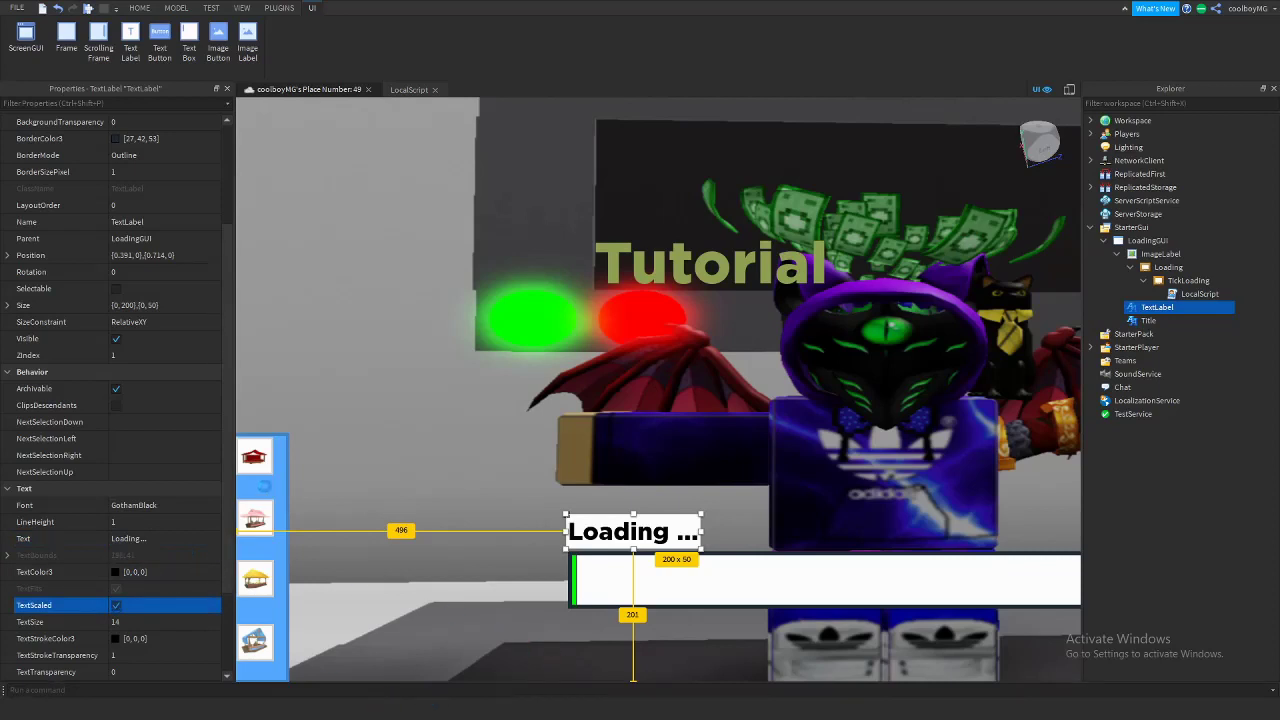
Set the "Loading ..." label's BackgroundTransparency to 1.
scroll(143, 509, up, 3)
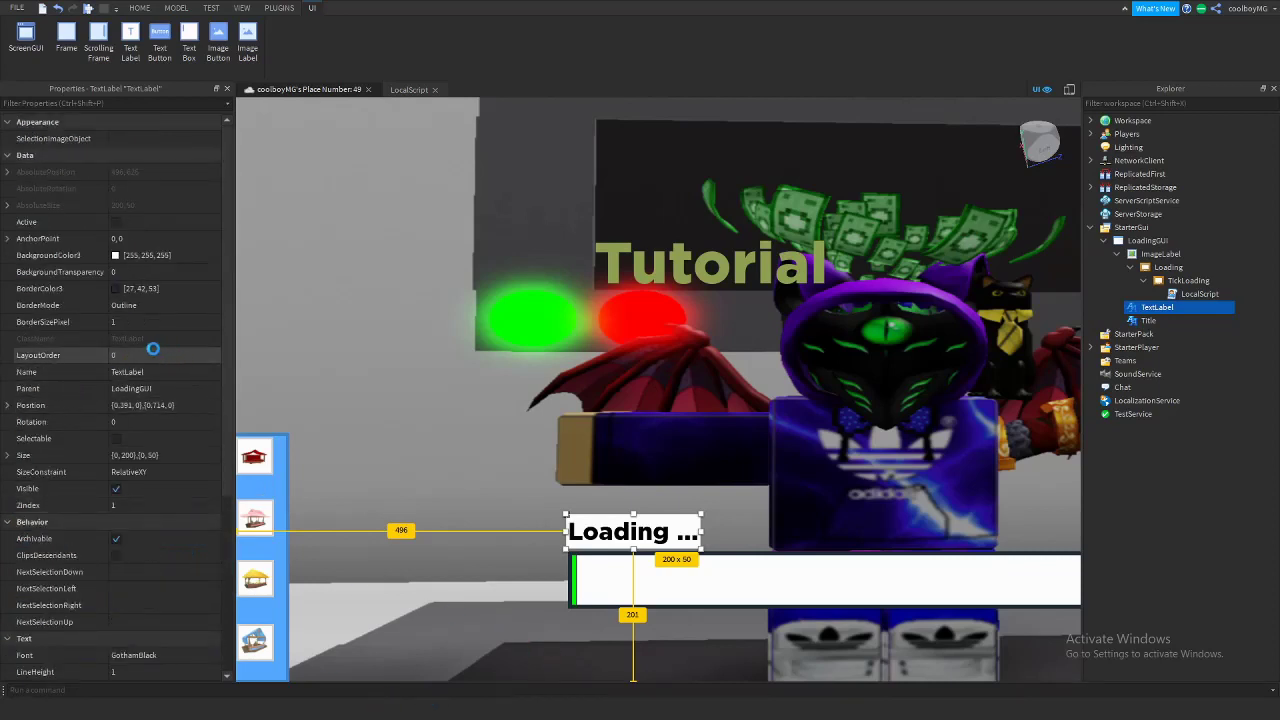
click(138, 274)
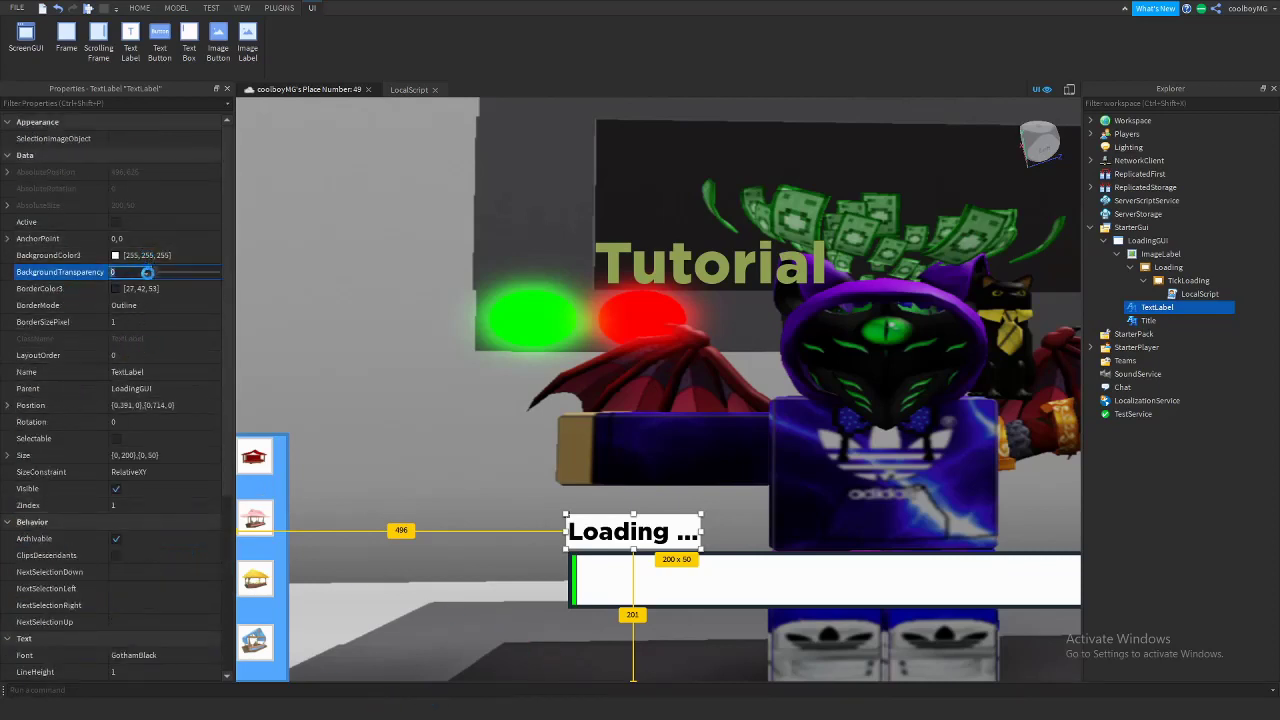
drag(151, 273, 296, 281)
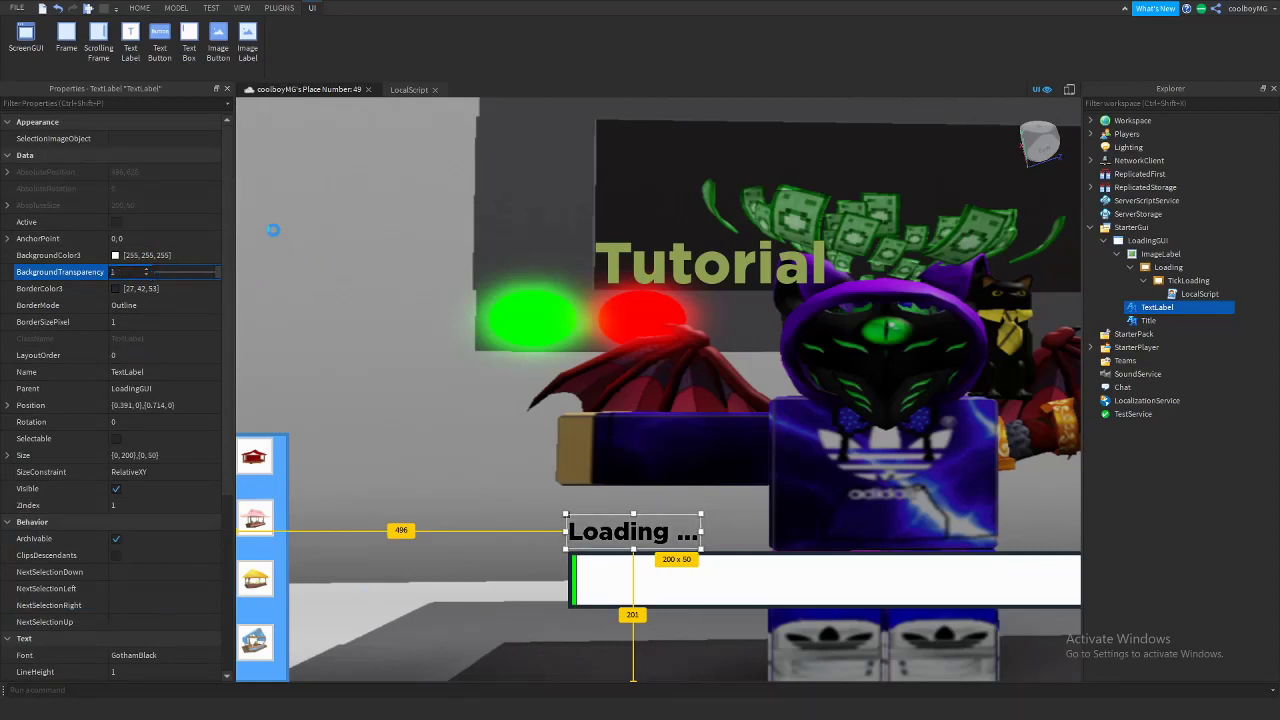
With the Explorer and Properties windows hidden, align the "Loading ..." label just above the loading bar's left end.
drag(620, 535, 625, 537)
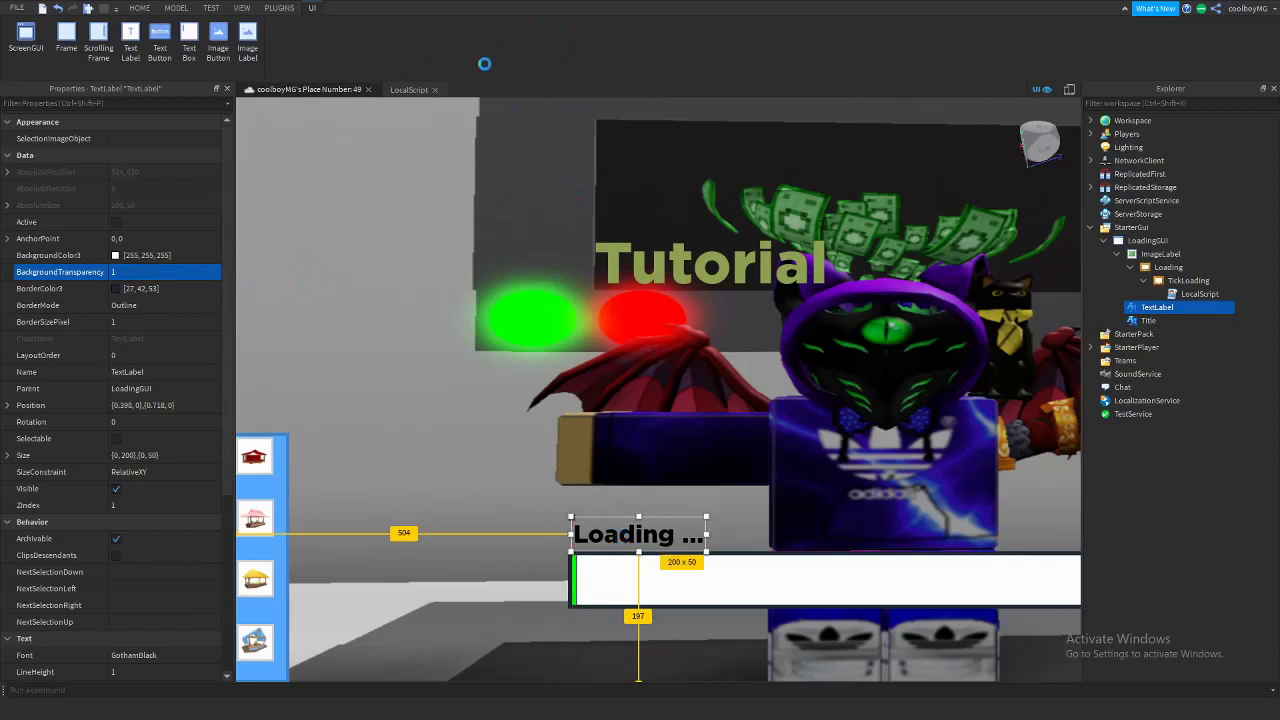
click(520, 206)
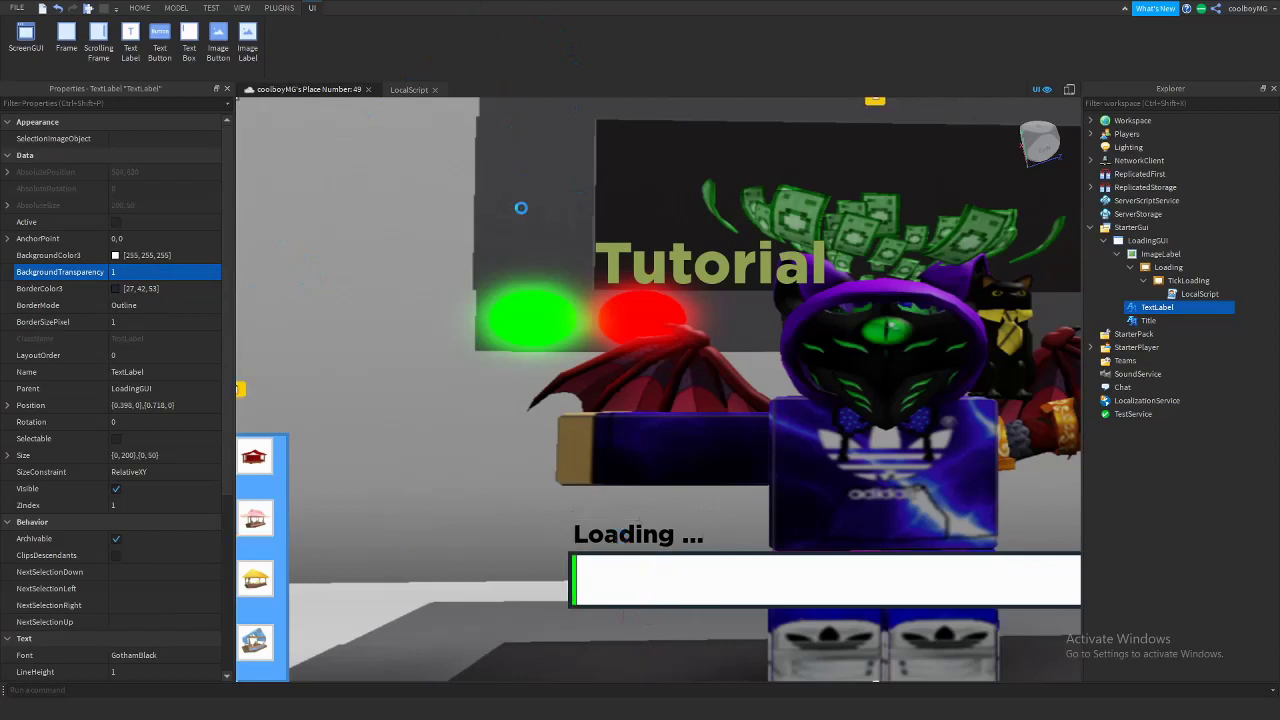
click(1273, 89)
click(226, 89)
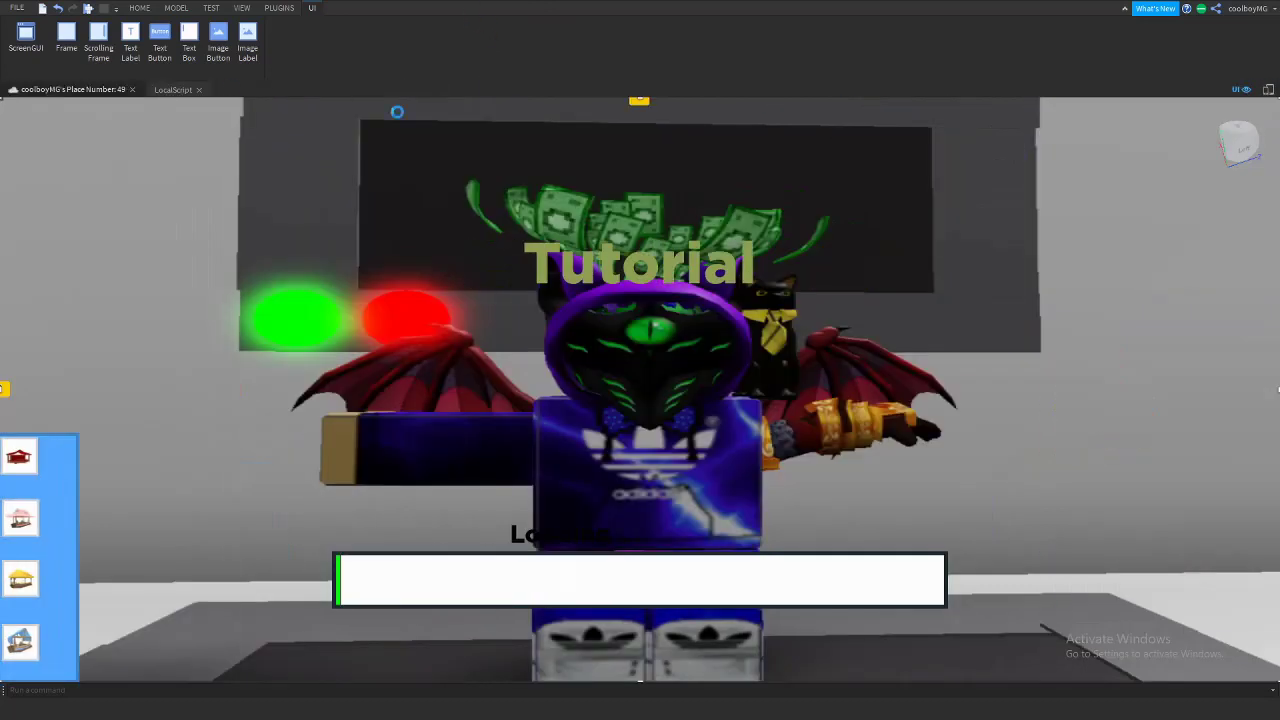
drag(571, 524, 395, 533)
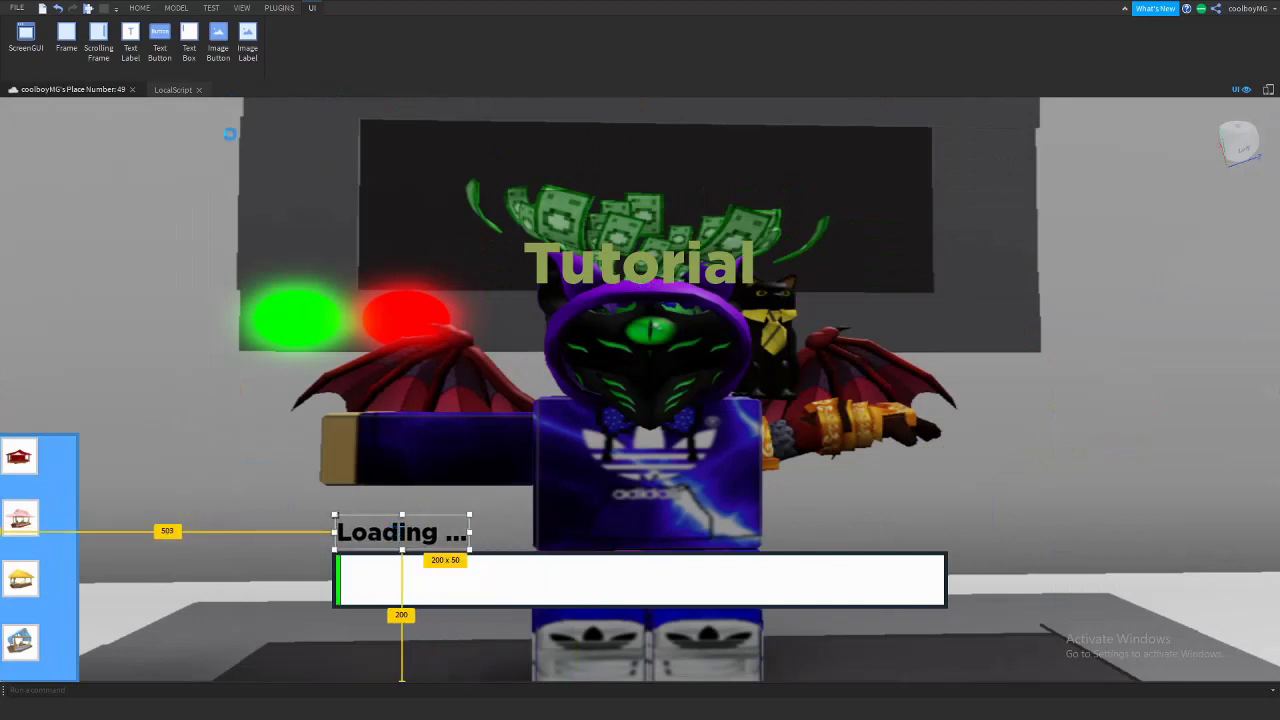
click(383, 311)
Move the Tutorial title down to about 161 px below the top edge, keeping it horizontally centred.
click(636, 267)
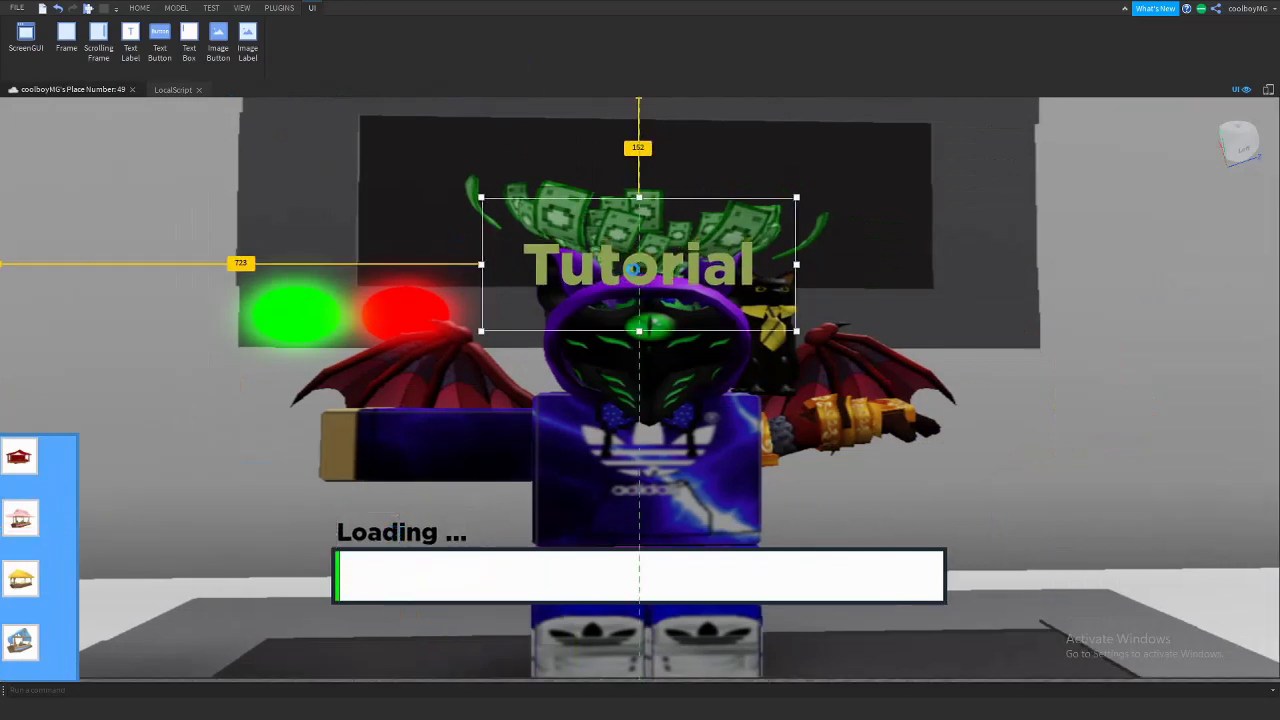
drag(636, 267, 638, 274)
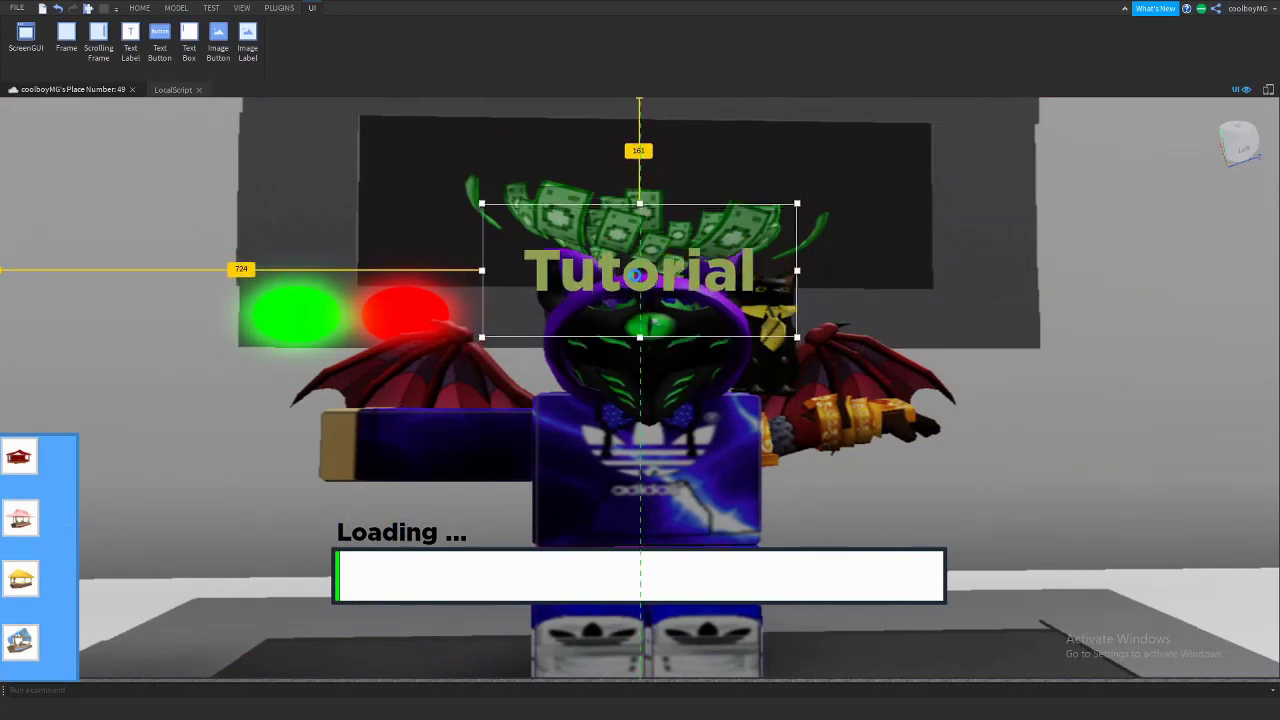
click(900, 327)
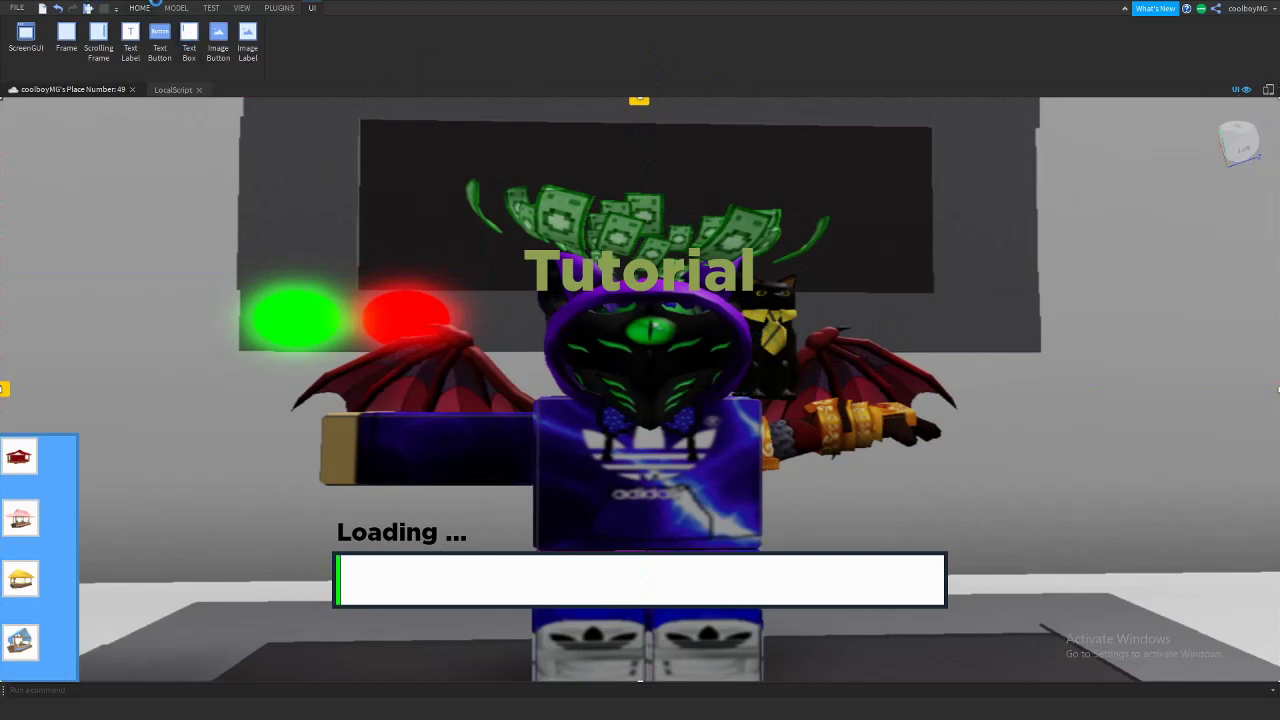
Show the Explorer and Properties windows again and turn off the LoadingGUI's Enabled property.
click(139, 7)
click(176, 7)
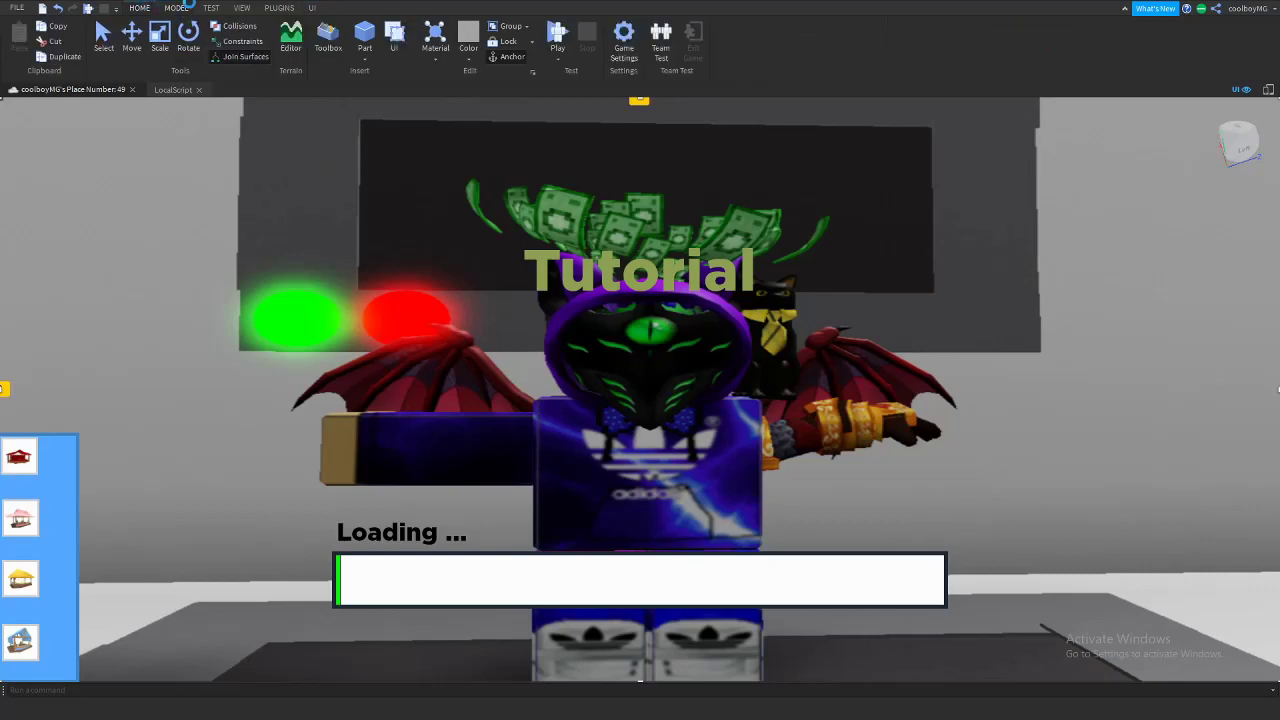
click(242, 7)
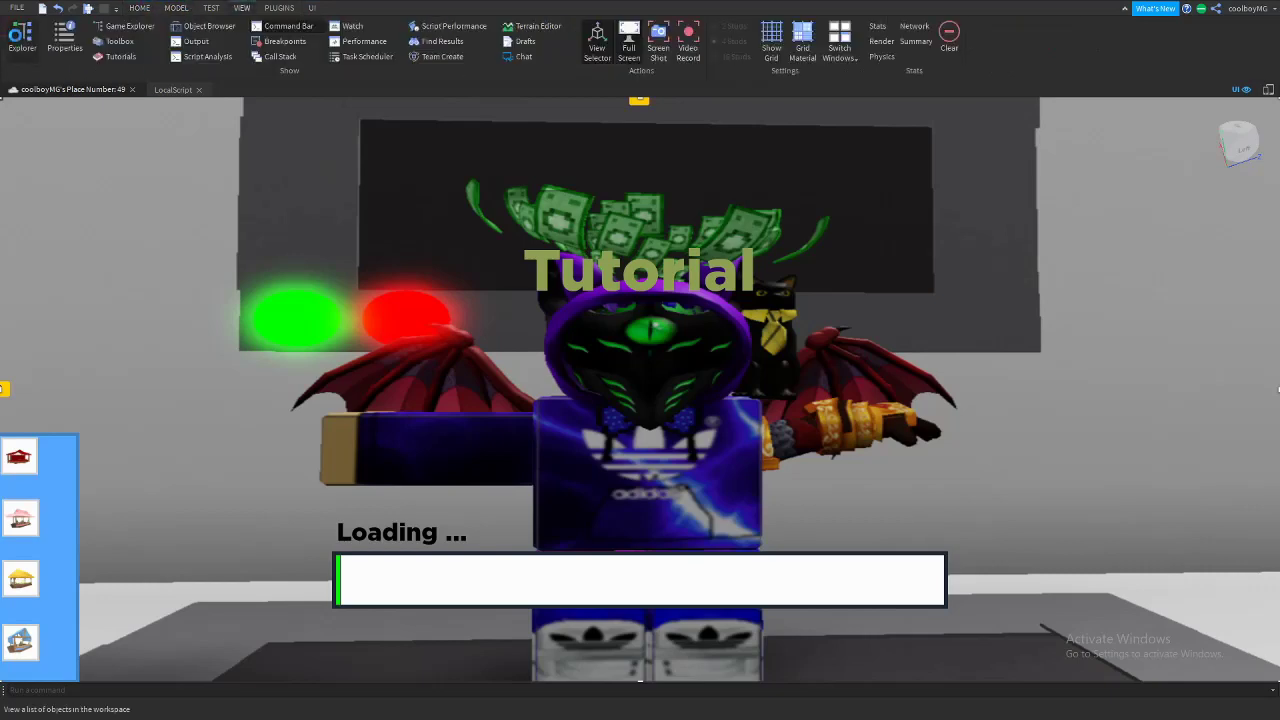
click(64, 40)
click(22, 40)
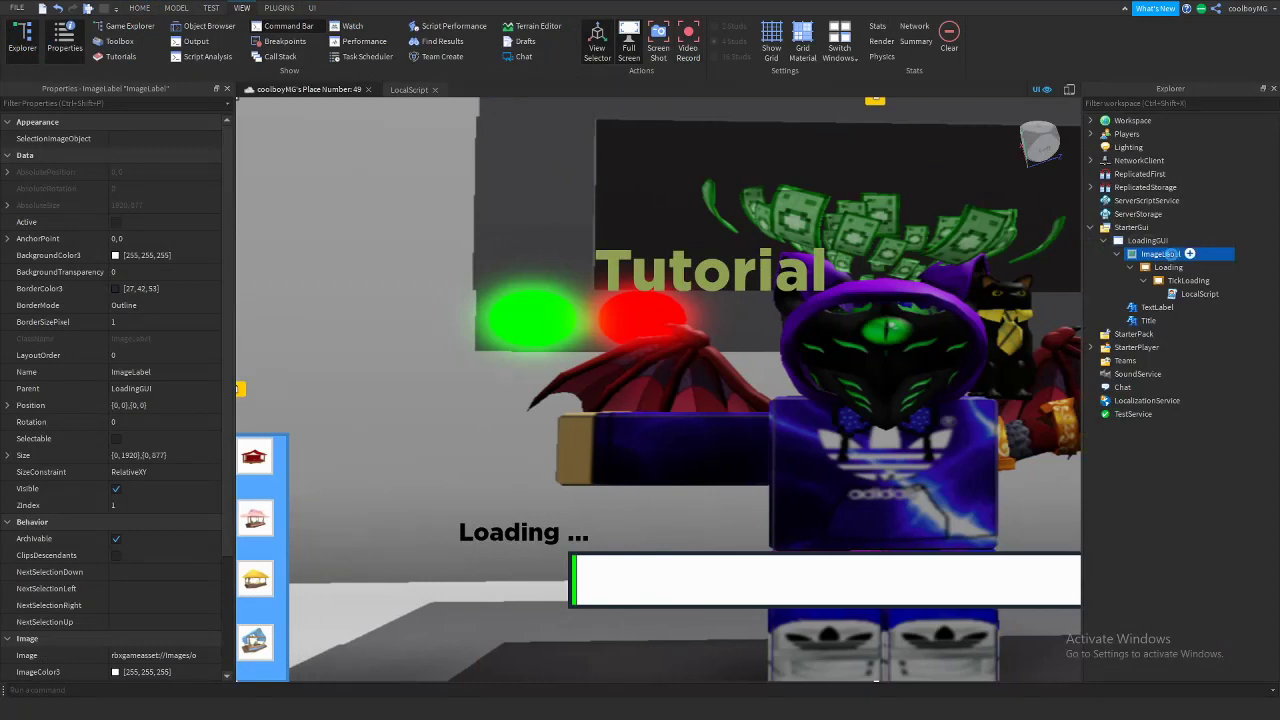
click(1151, 242)
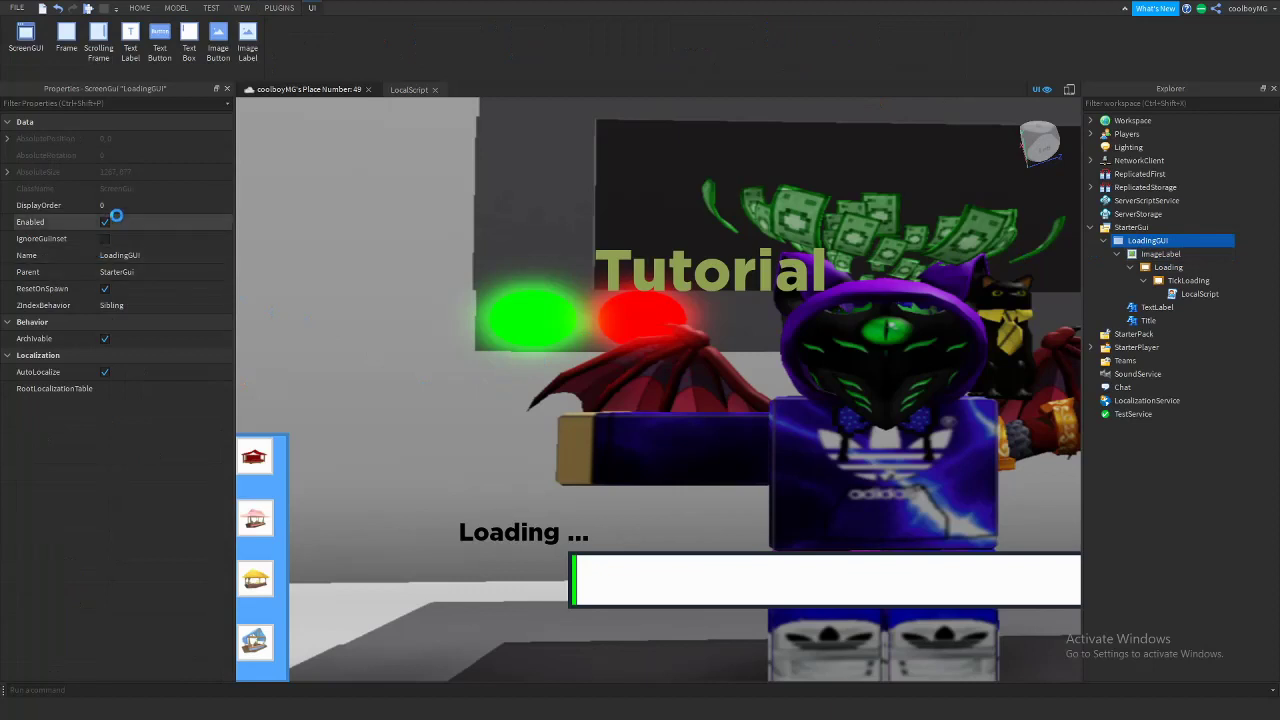
click(105, 221)
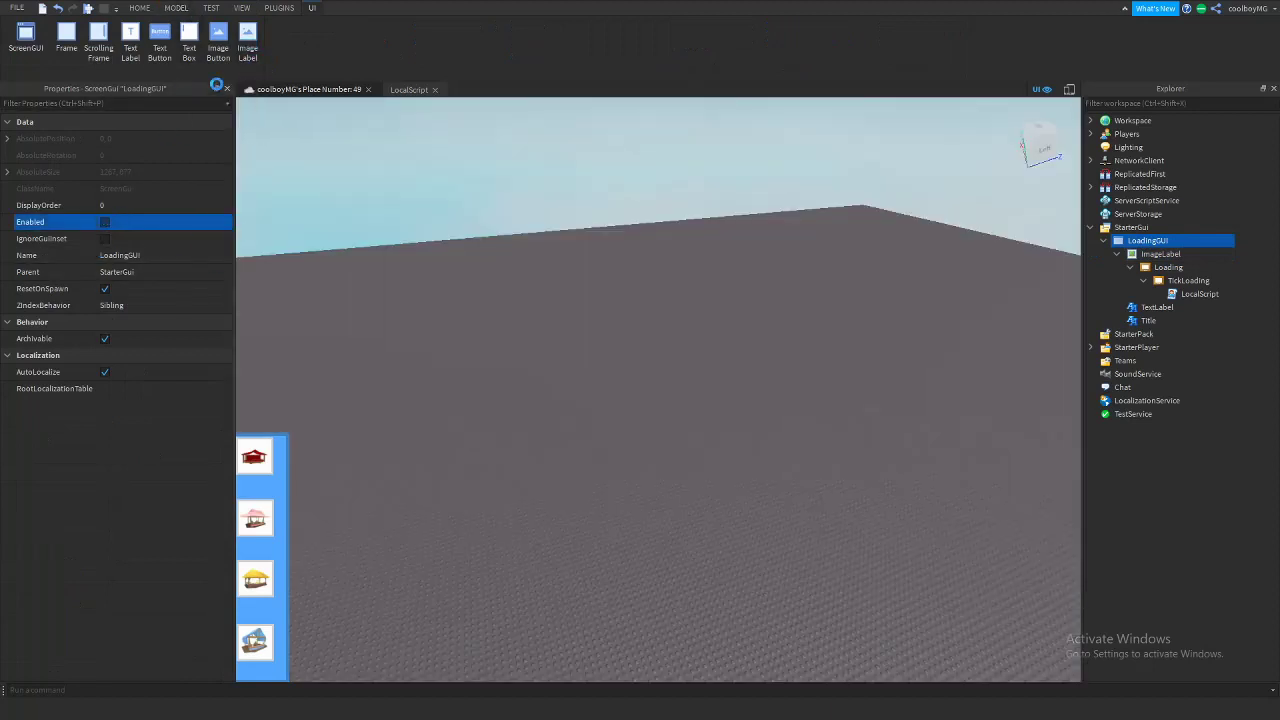
Hide the Properties and Explorer windows and start a playtest of the place to check the loading screen.
click(226, 90)
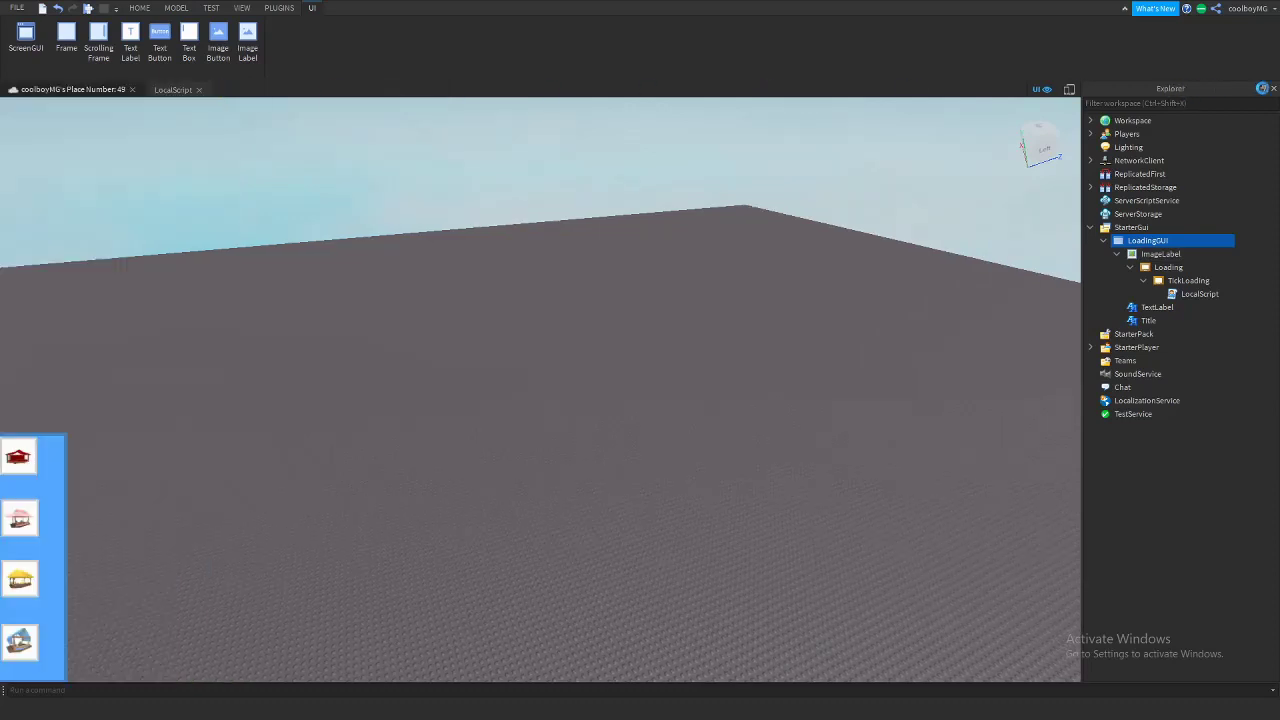
click(1271, 88)
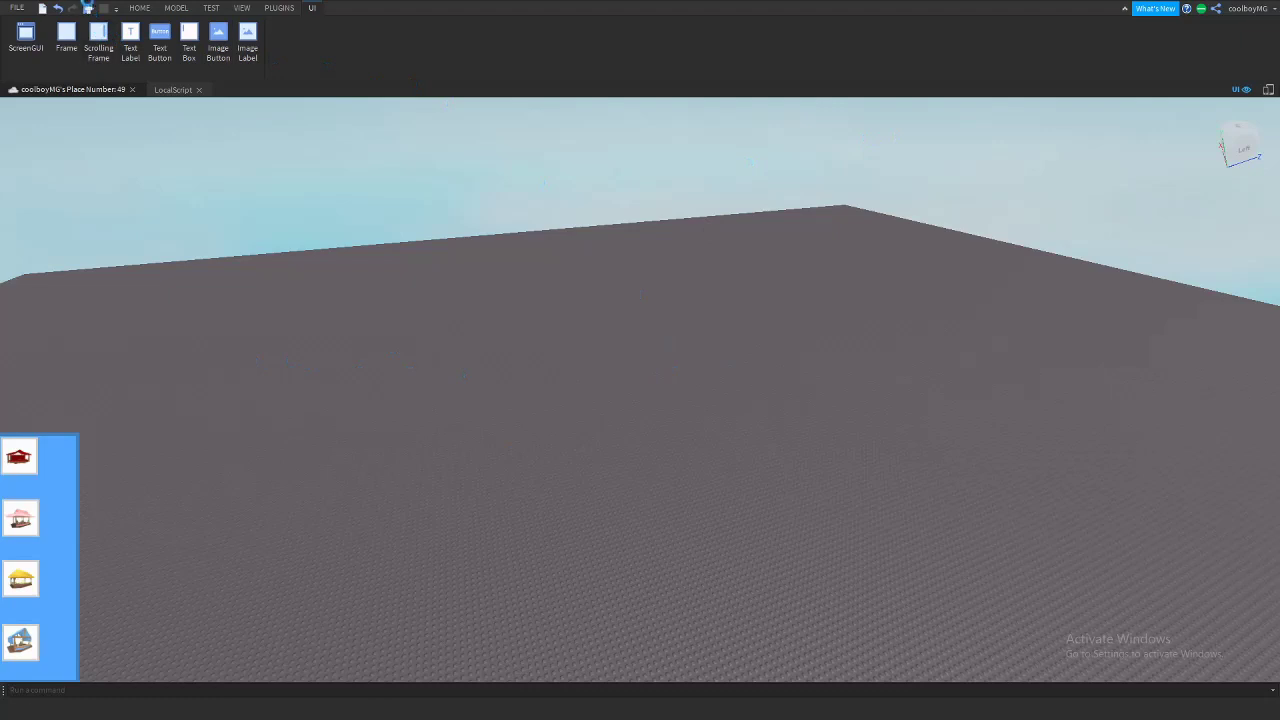
click(90, 8)
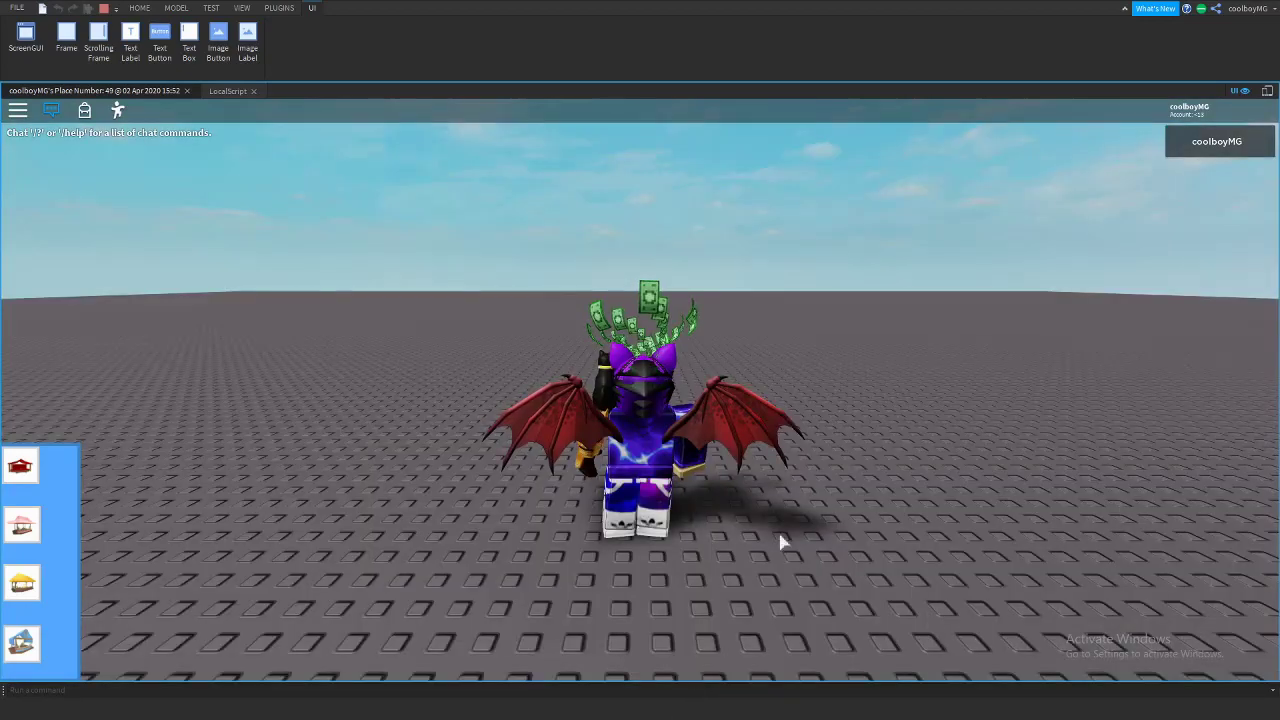
right_drag(781, 541, 737, 531)
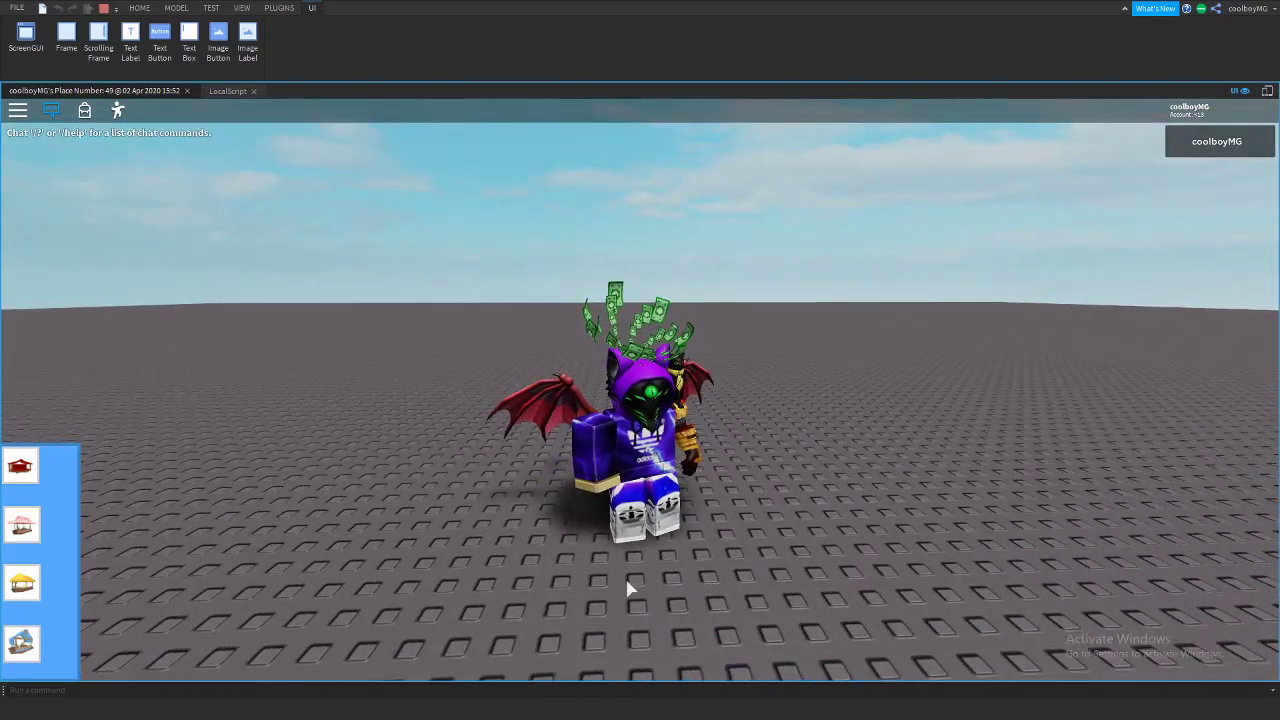
Reset the character from the in-game menu and confirm, to check the loading screen on respawn.
click(22, 112)
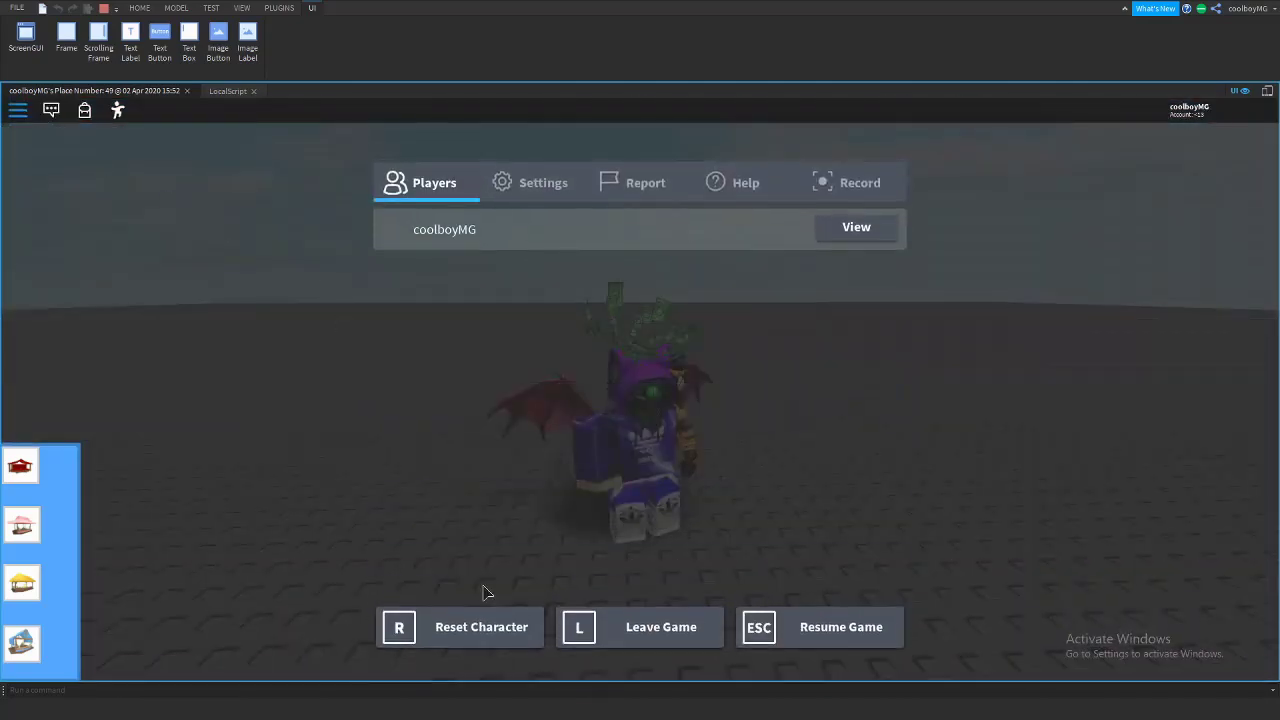
click(483, 621)
click(576, 352)
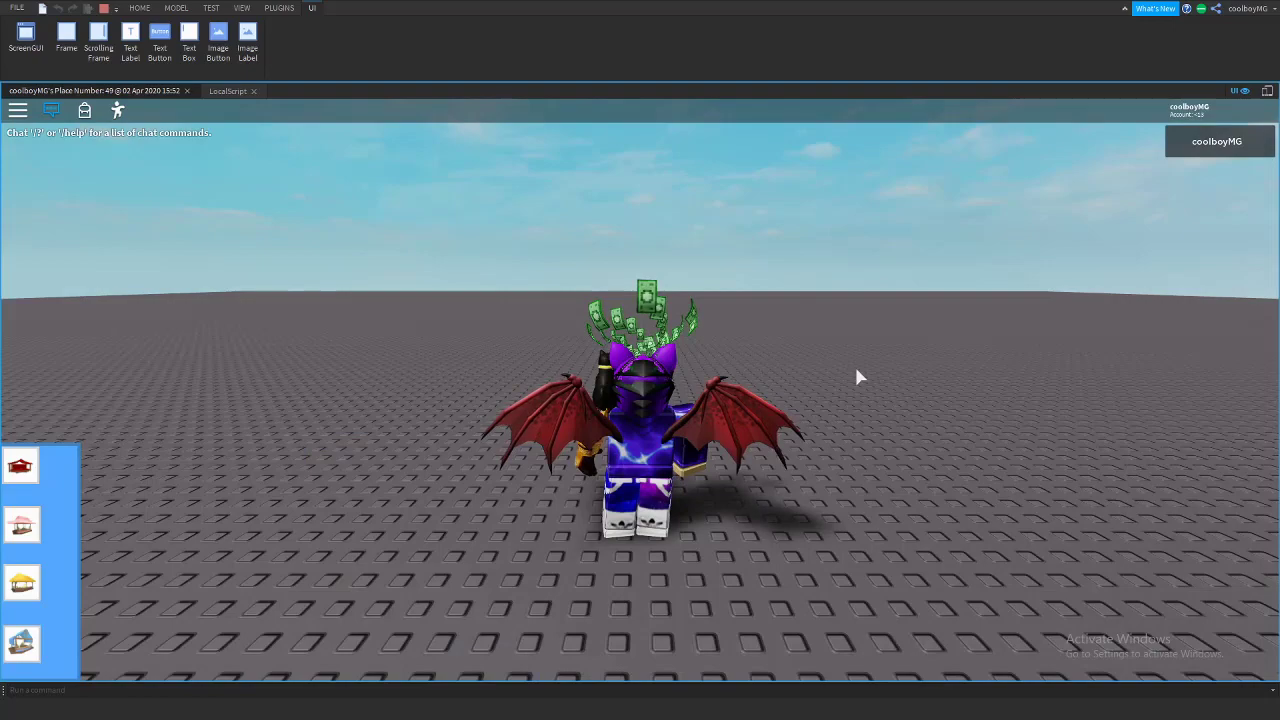
Walk, turn and jump the character around the baseplate to check the game after the reset.
right_drag(856, 370, 856, 371)
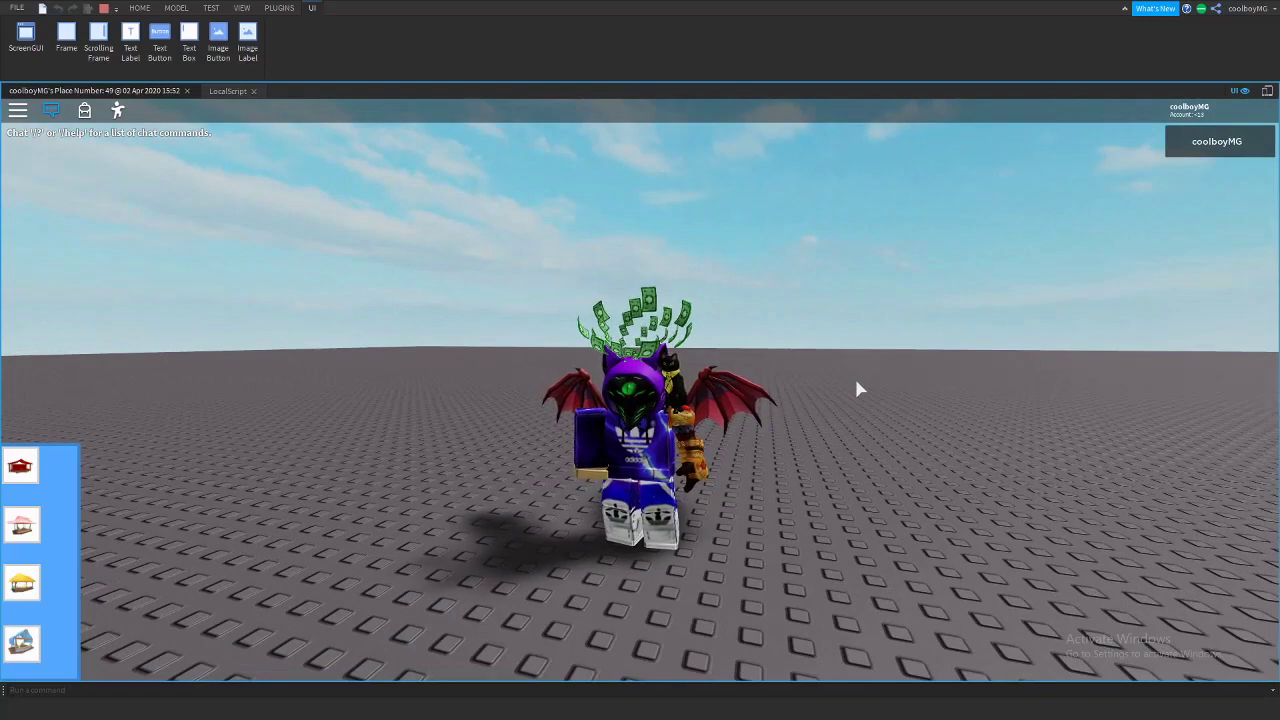
right_drag(856, 381, 856, 381)
key(s)
key(space)
key(space)
key(space)
key(a)
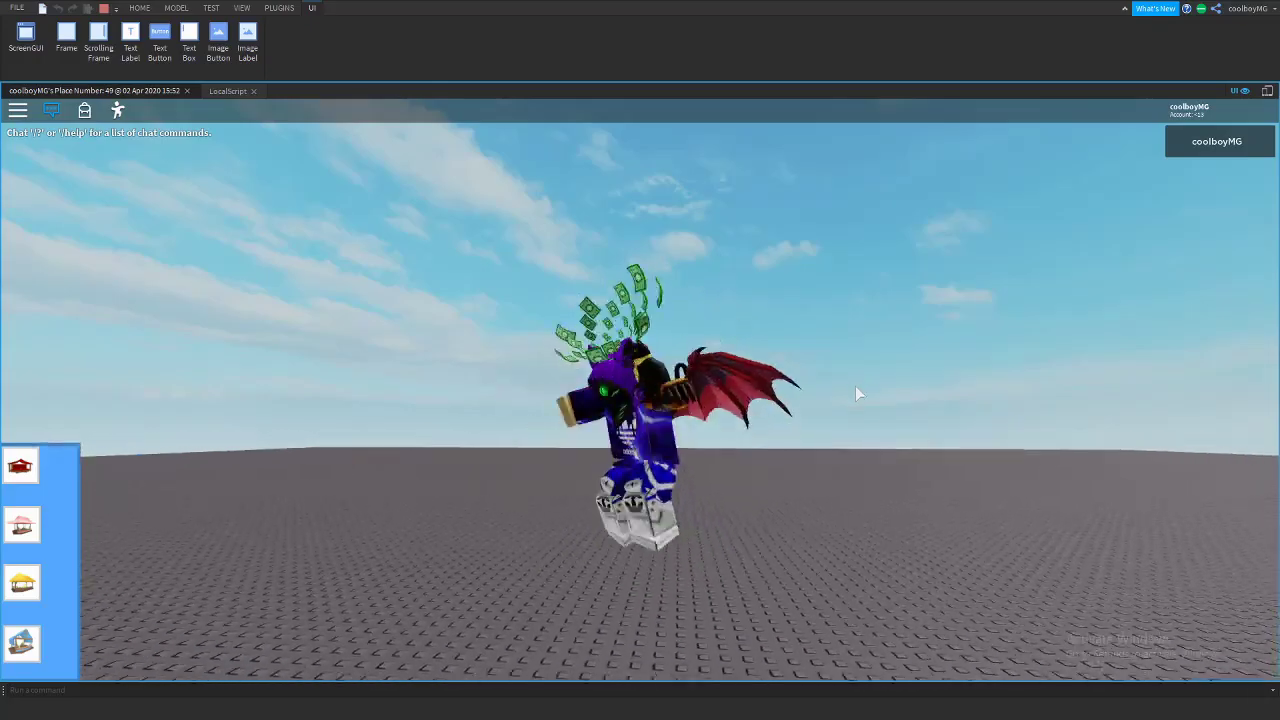
key(d)
key(a)
key(space)
key(space)
key(w)
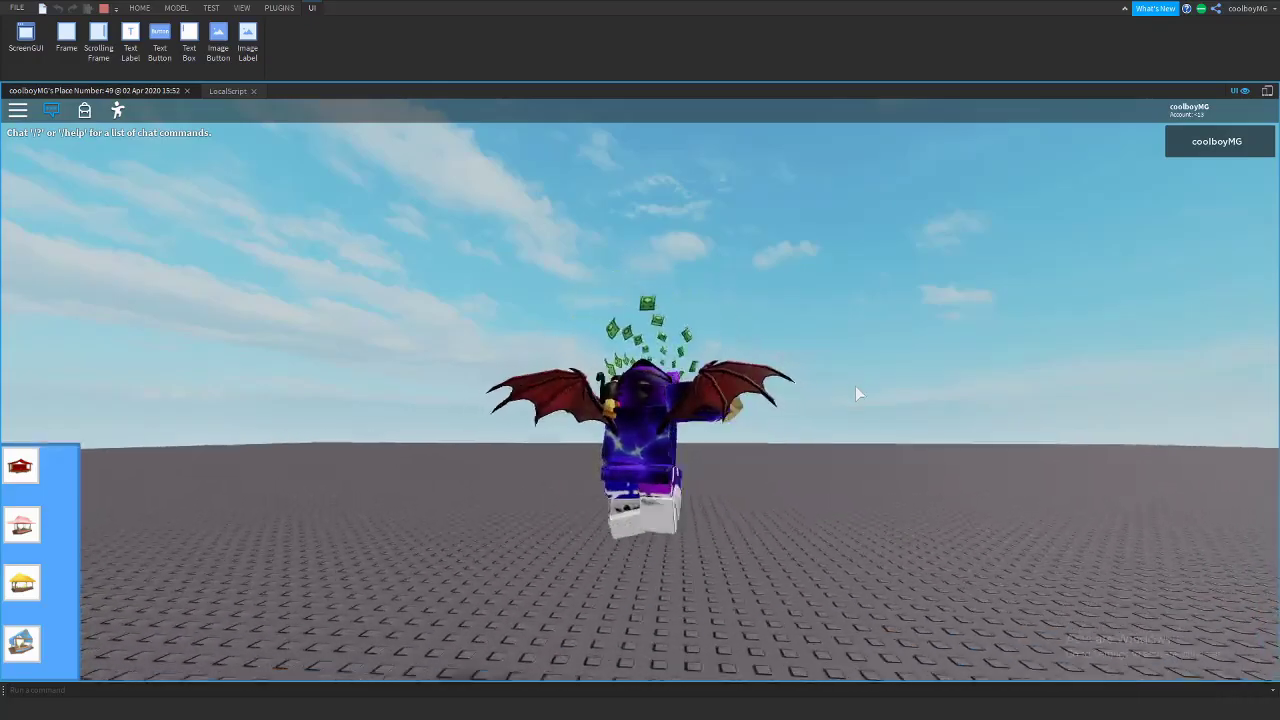
key(d)
key(a)
key(space)
key(space)
key(d)
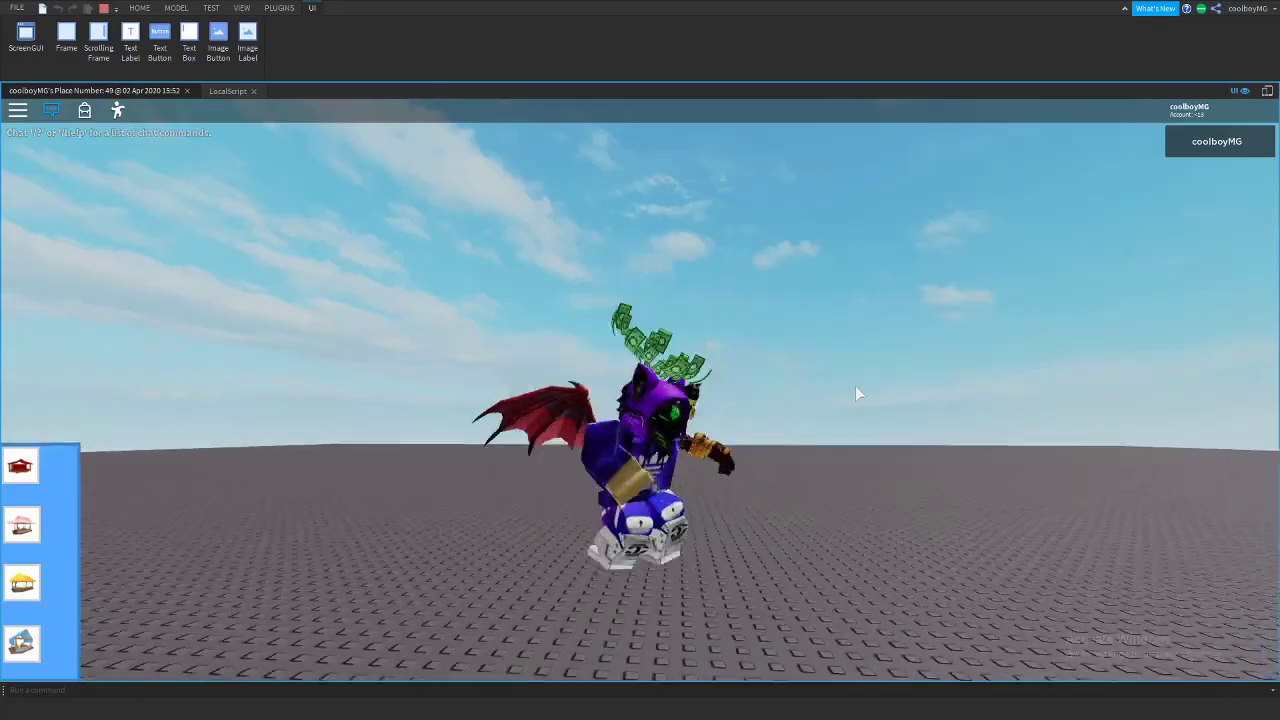